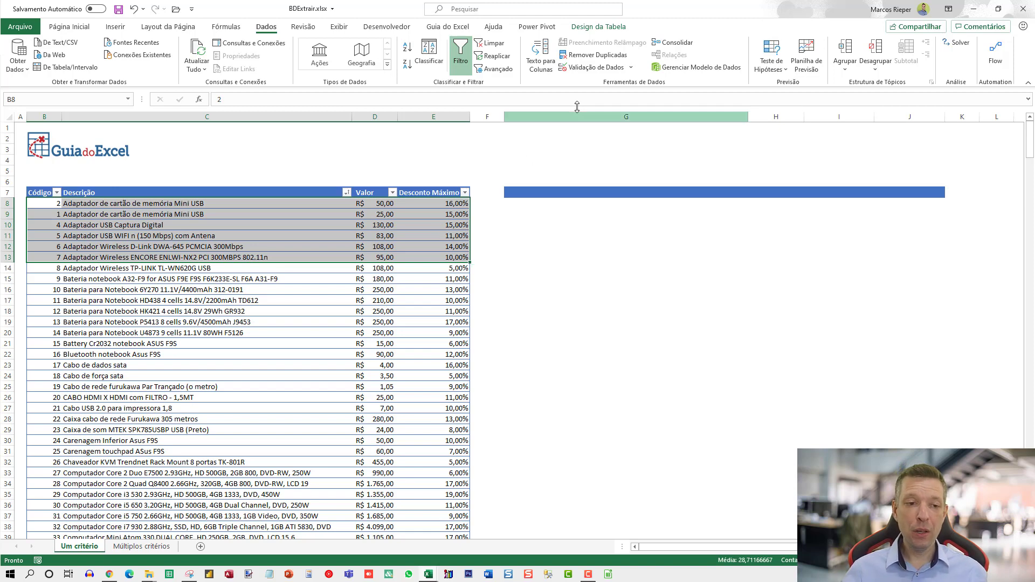
Enter the header "Descrição" in cell G7.
click(539, 193)
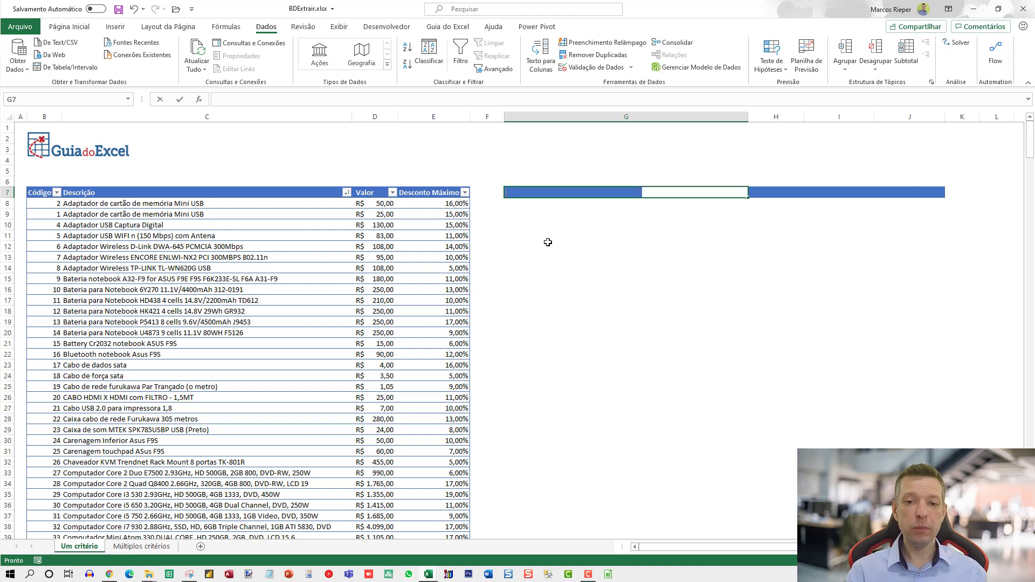
text(Descrição)
key(Return)
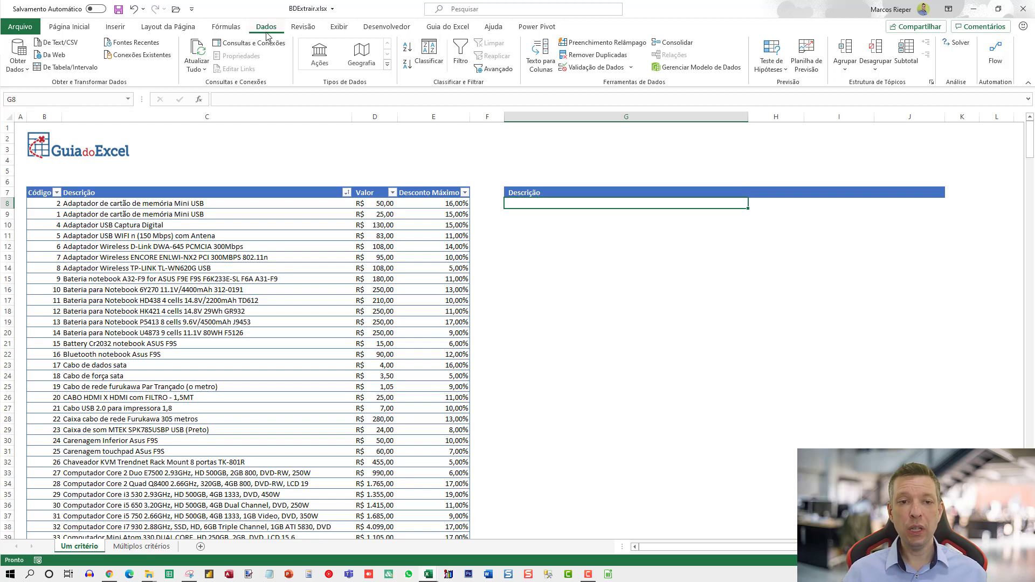
Set up list data validation in G8 with the description cells $C$8:$C$415 as its source.
click(583, 68)
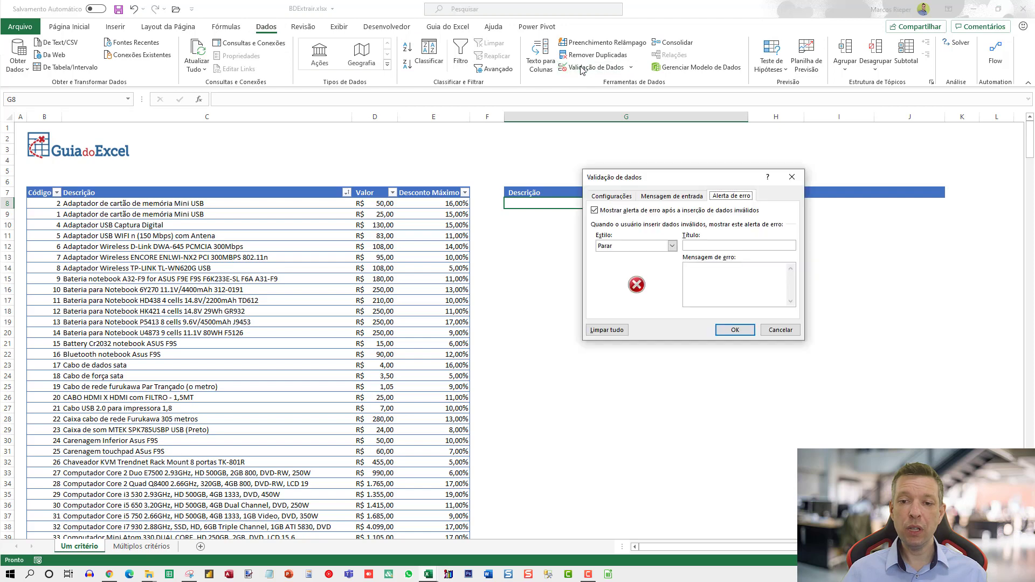
click(611, 197)
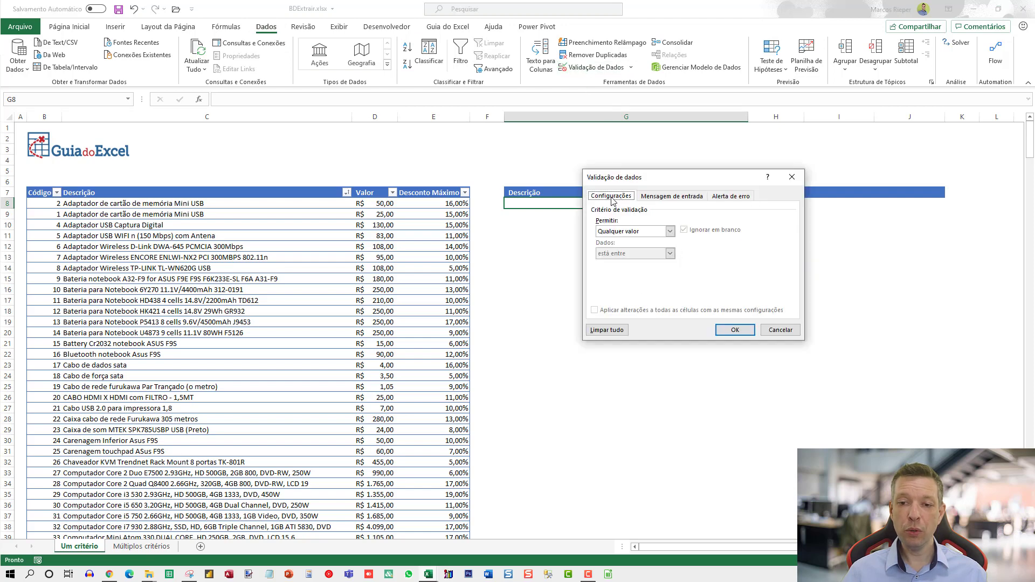
click(619, 232)
click(615, 263)
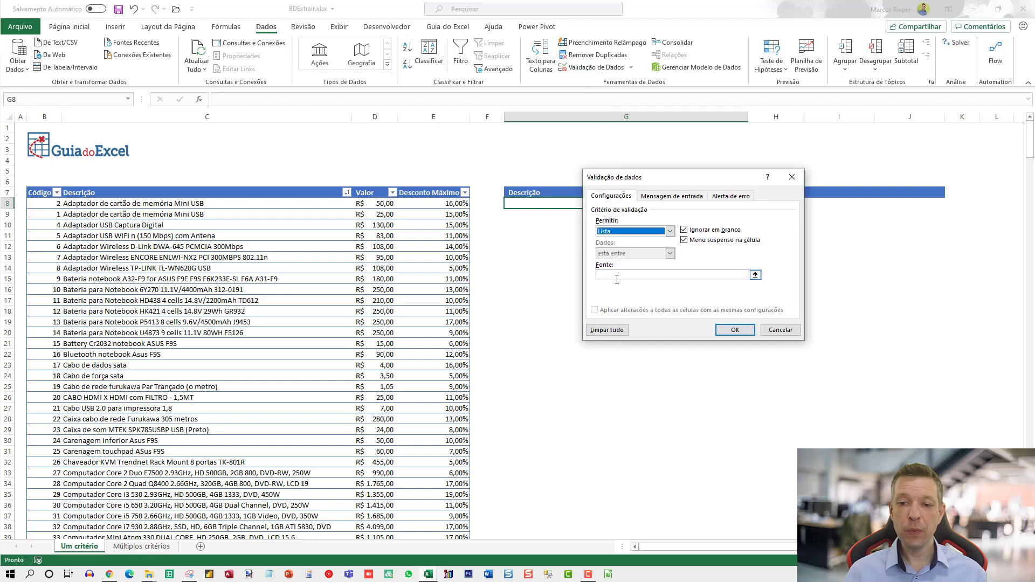
click(615, 276)
click(44, 194)
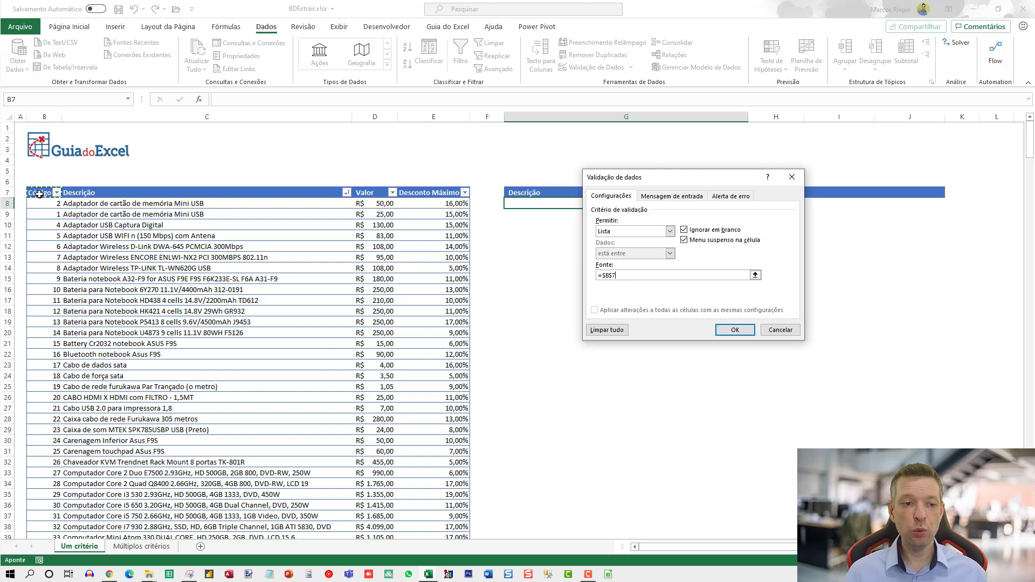
click(126, 203)
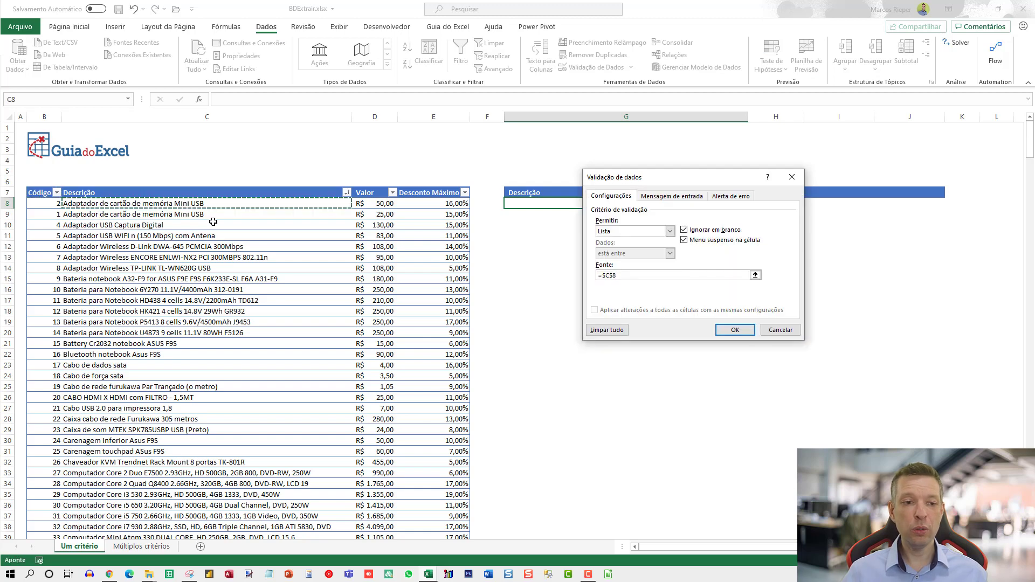
key(Up)
key(Down)
key(ctrl+shift+Down)
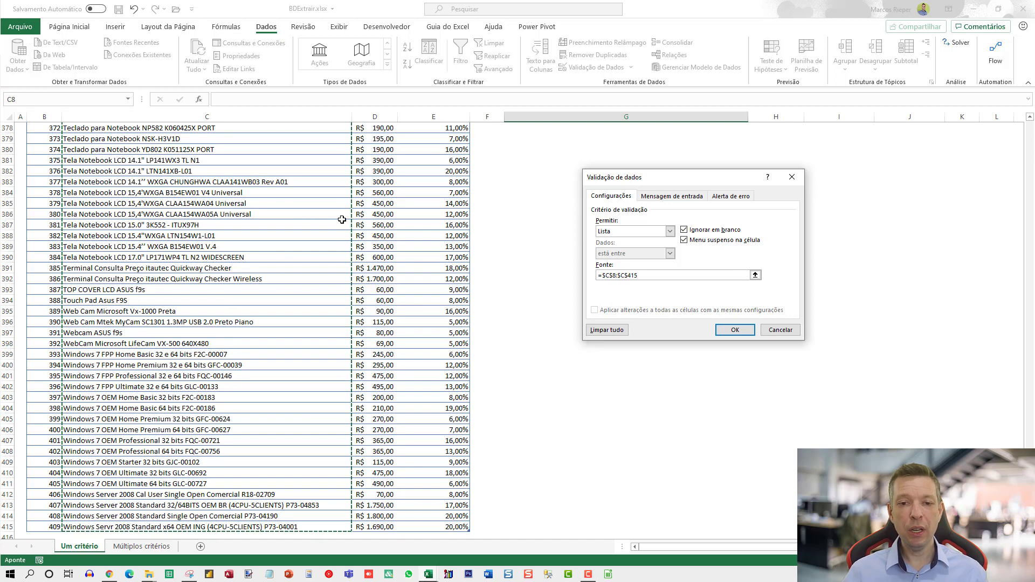
Turn off the error alert for invalid data in the validation of G8 and apply the rule.
click(738, 198)
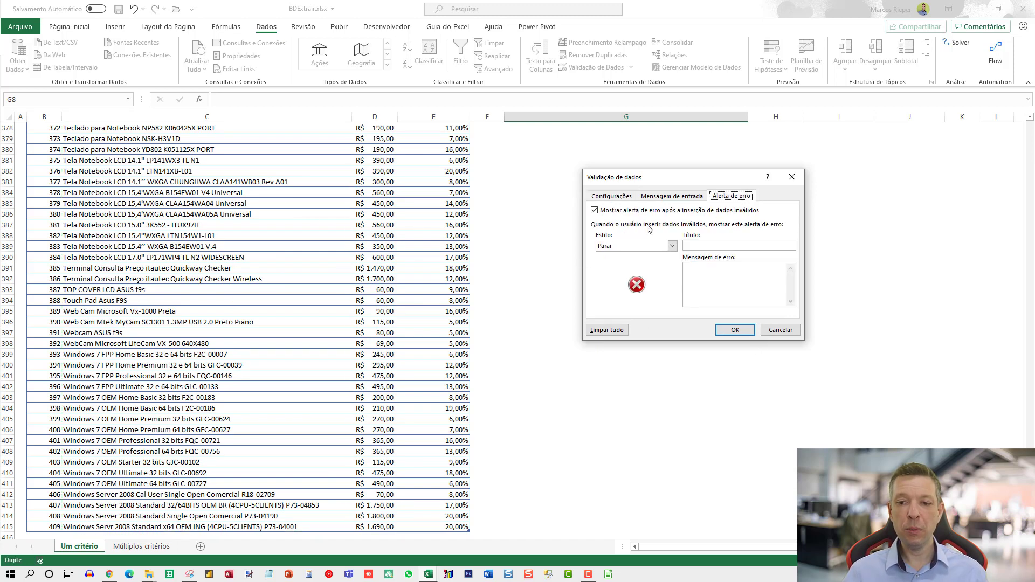
click(596, 211)
click(731, 329)
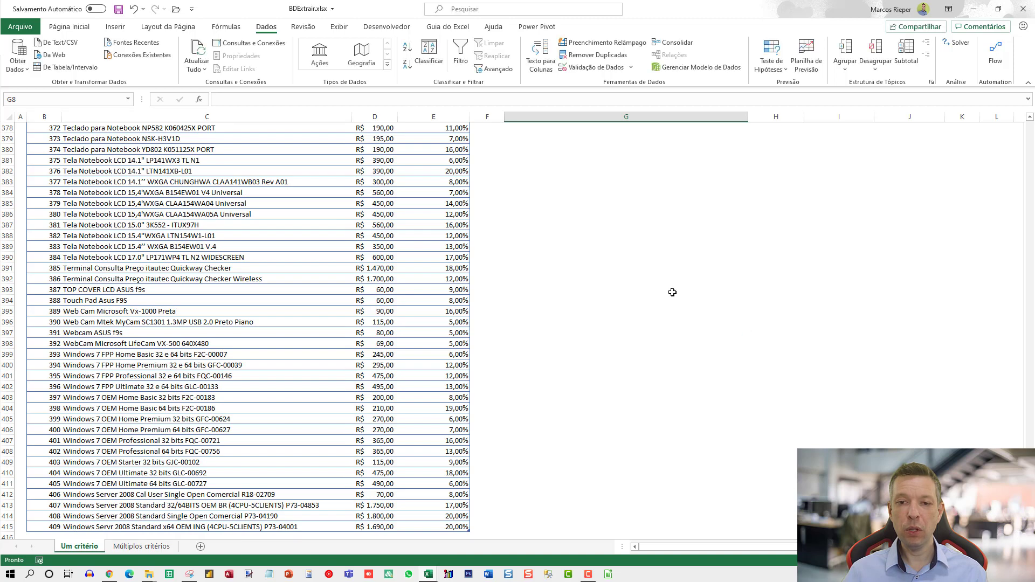
Return to G8 and open its drop-down list to check the available descriptions.
key(ctrl+Up)
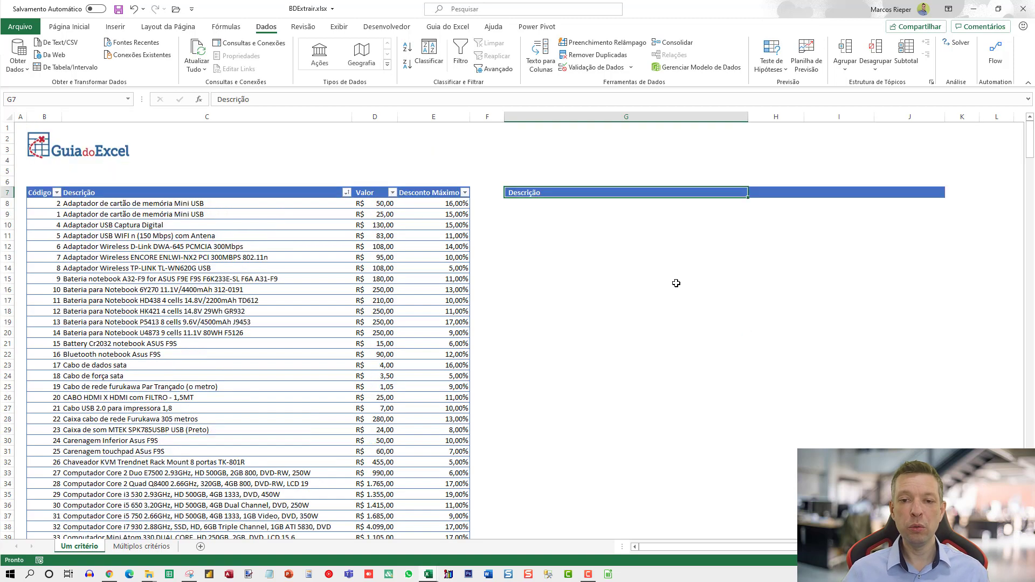
click(641, 202)
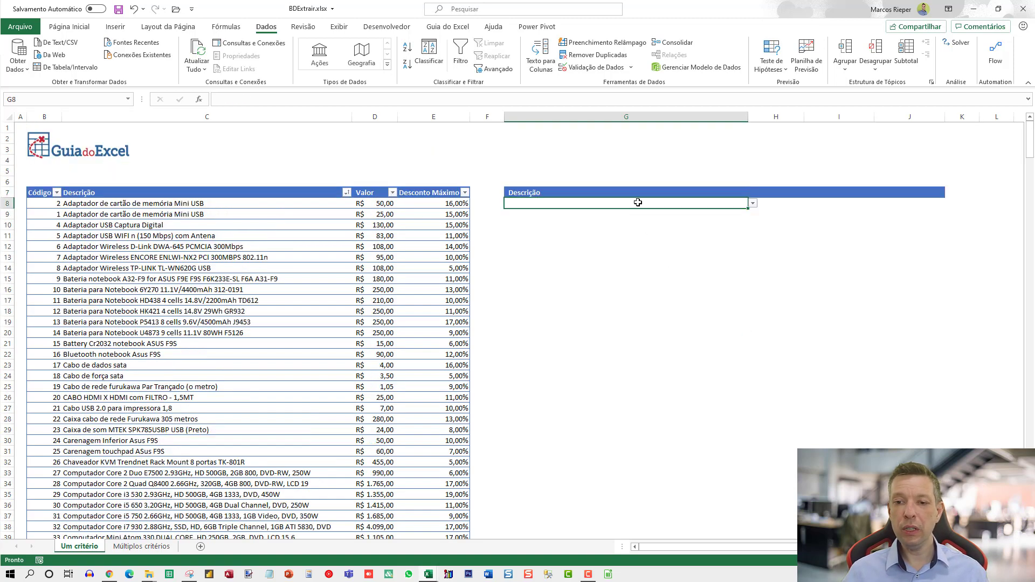
click(752, 204)
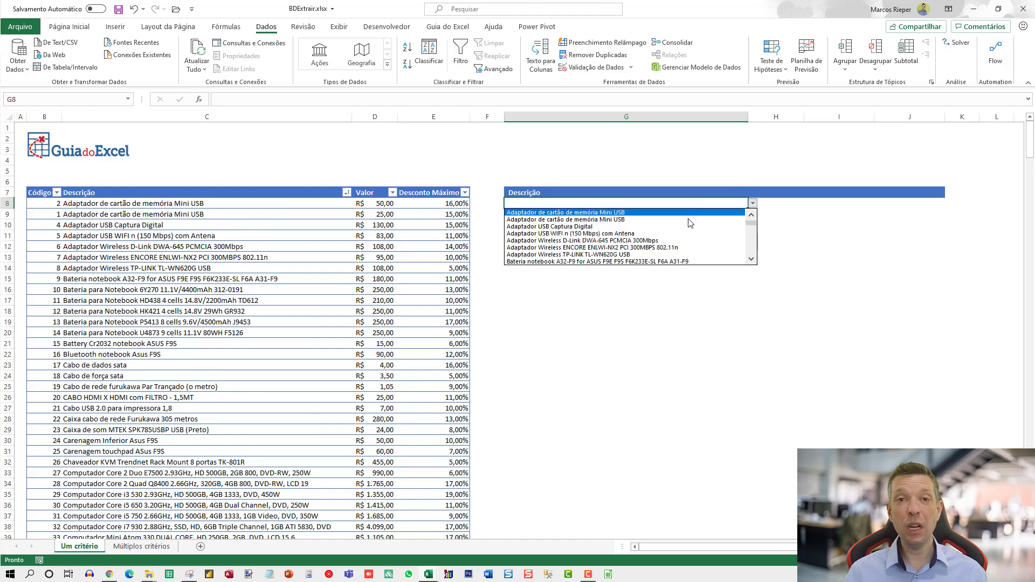
Enter the headers "Valor" in H7 and "Código" in I7.
click(784, 189)
click(781, 190)
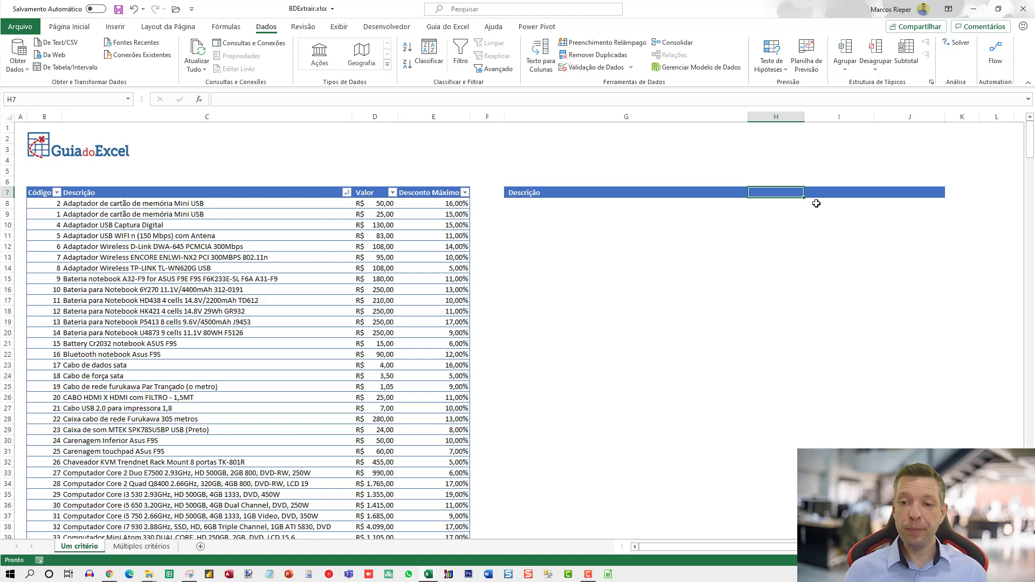
text(Valor)
key(Return)
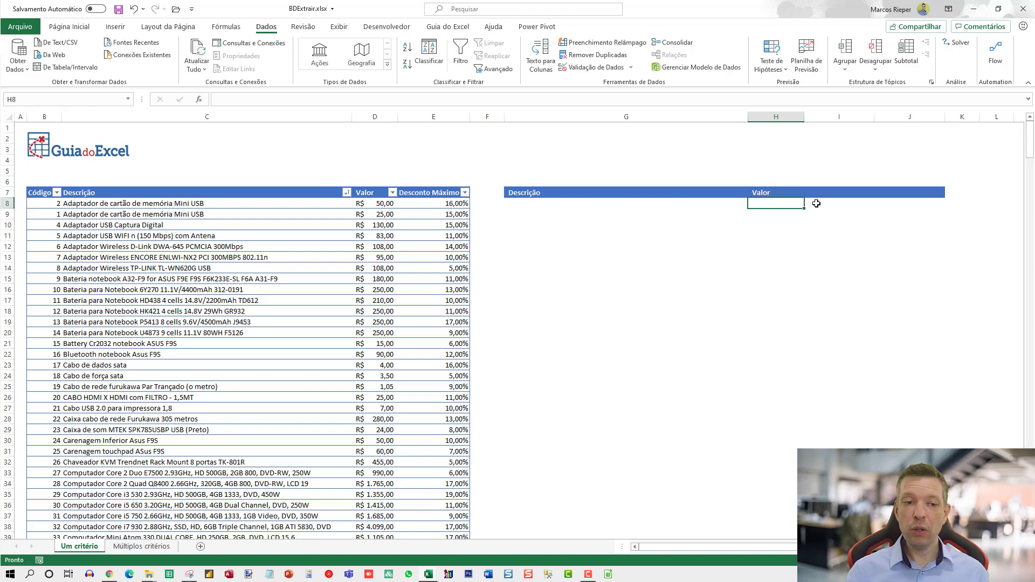
key(Up)
key(Right)
text(C)
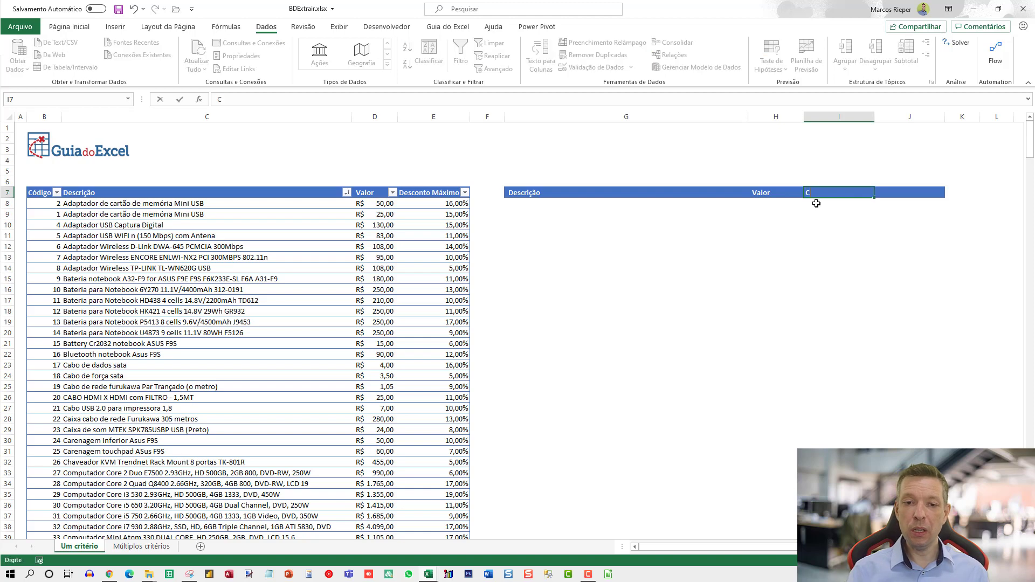
text(ódigo)
key(Tab)
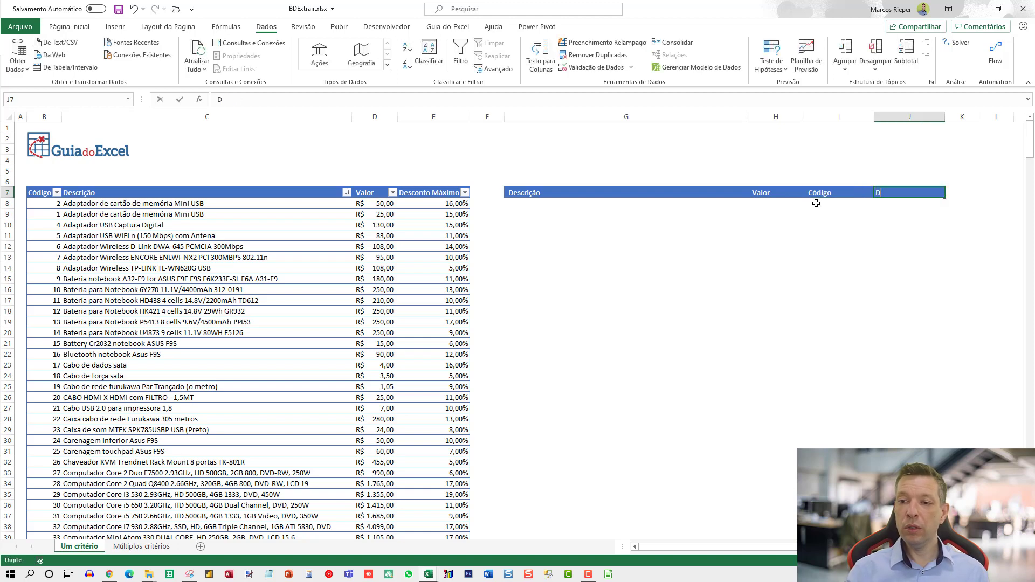
Enter the header "Desconto Máximo" in J7.
text(Desconto má)
key(BackSpace)
key(BackSpace)
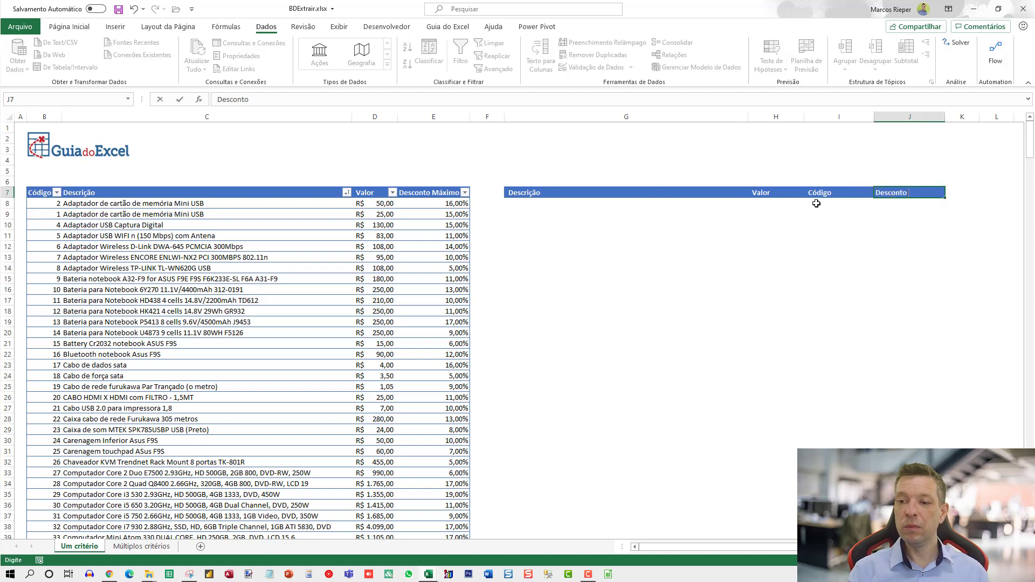
text(Máximo)
key(Return)
Choose "Adaptador USB Captura Digital" from the drop-down list in G8.
key(Left)
key(Left)
key(Left)
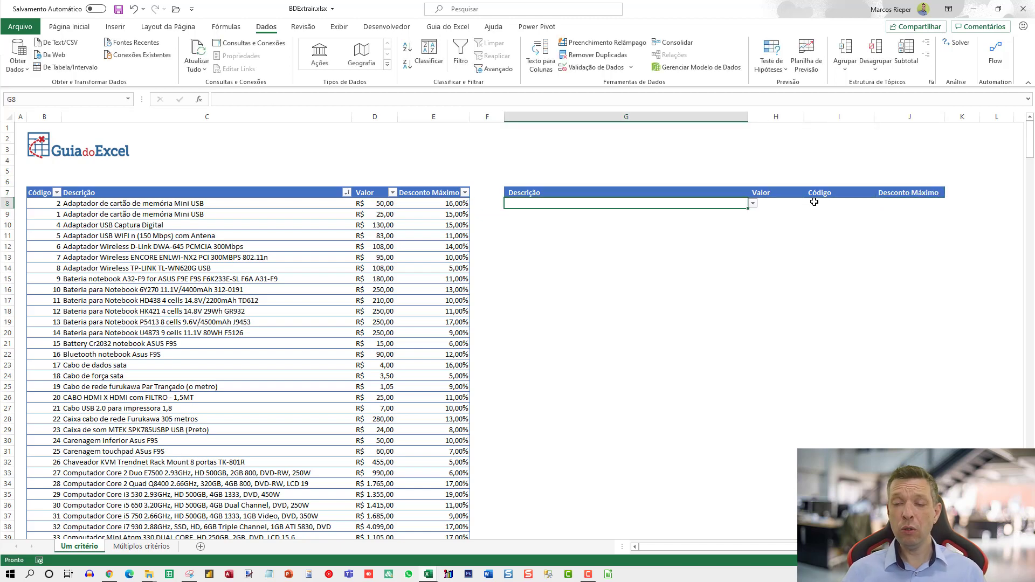
click(753, 204)
click(681, 227)
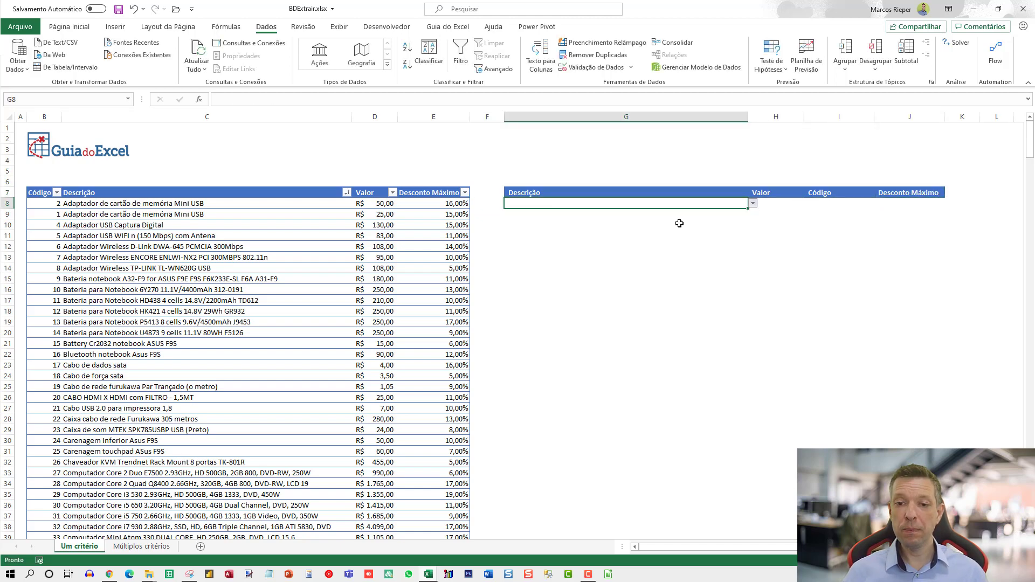
Start a BDEXTRAIR formula in H8, under the Valor header.
click(764, 205)
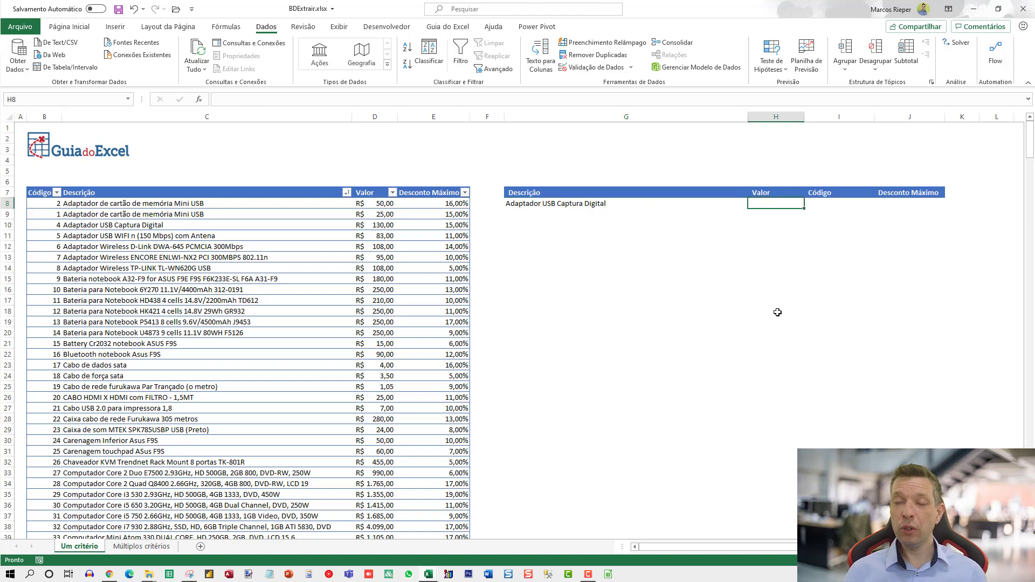
scroll(817, 315, up, 3)
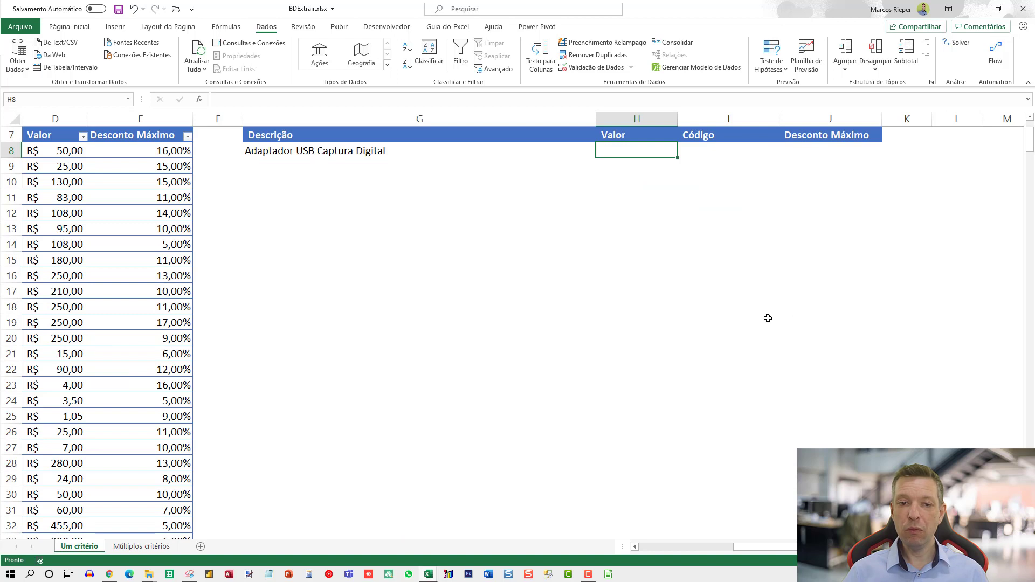
scroll(769, 317, up, 2)
text(=)
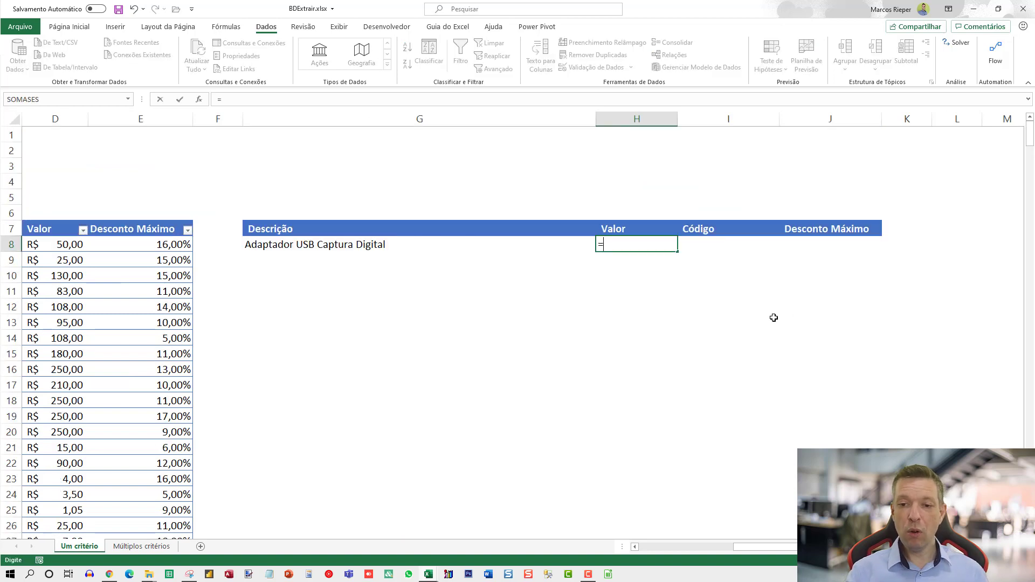
text(BDEXTRAIR)
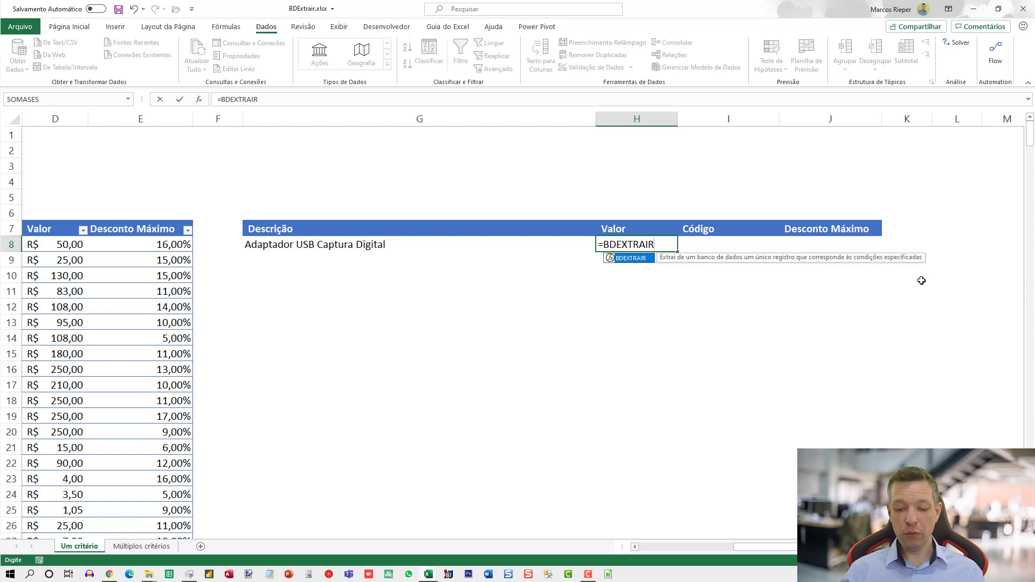
text(()
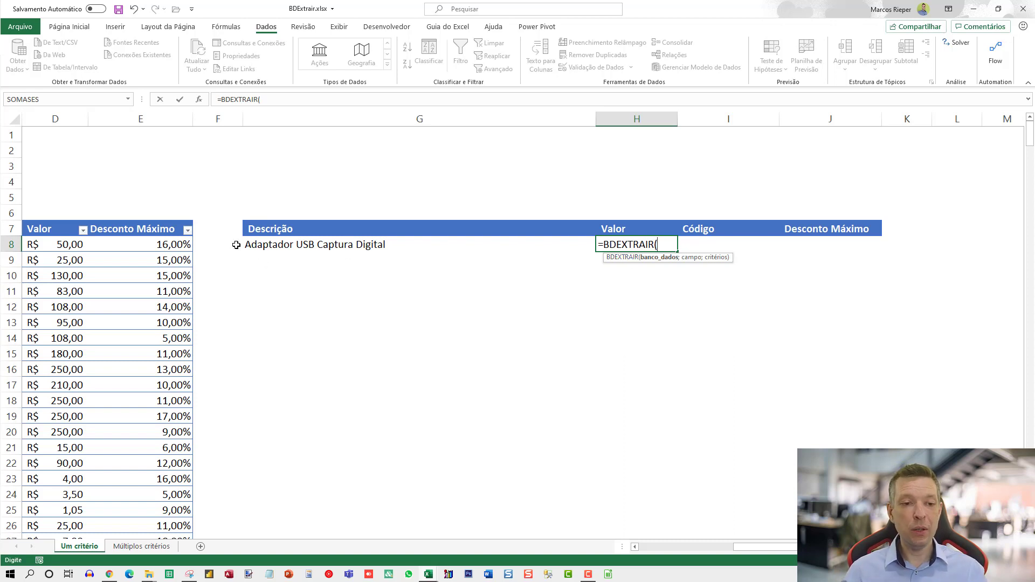
Set the whole item table including its headers, tItens[#Tudo], as the database argument of the BDEXTRAIR formula.
click(138, 228)
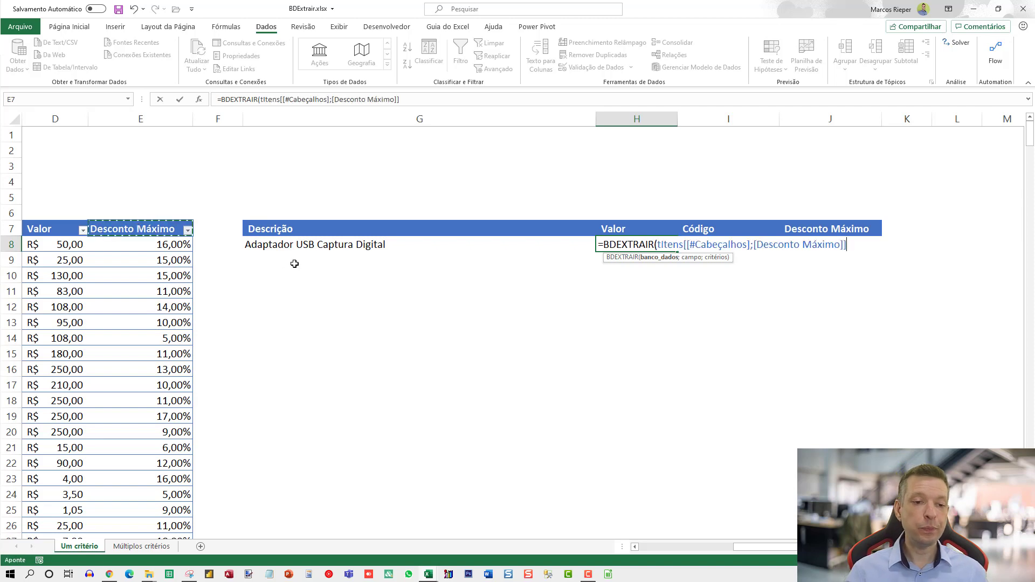
key(shift+Left)
key(shift+Left)
key(shift+Left)
key(shift+Left)
key(shift+Right)
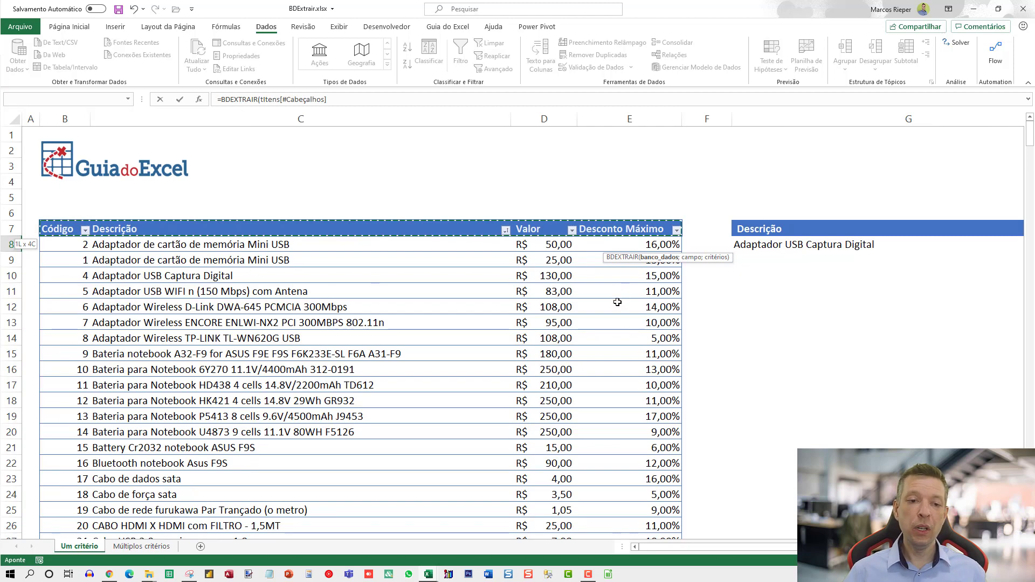
key(ctrl+shift+Down)
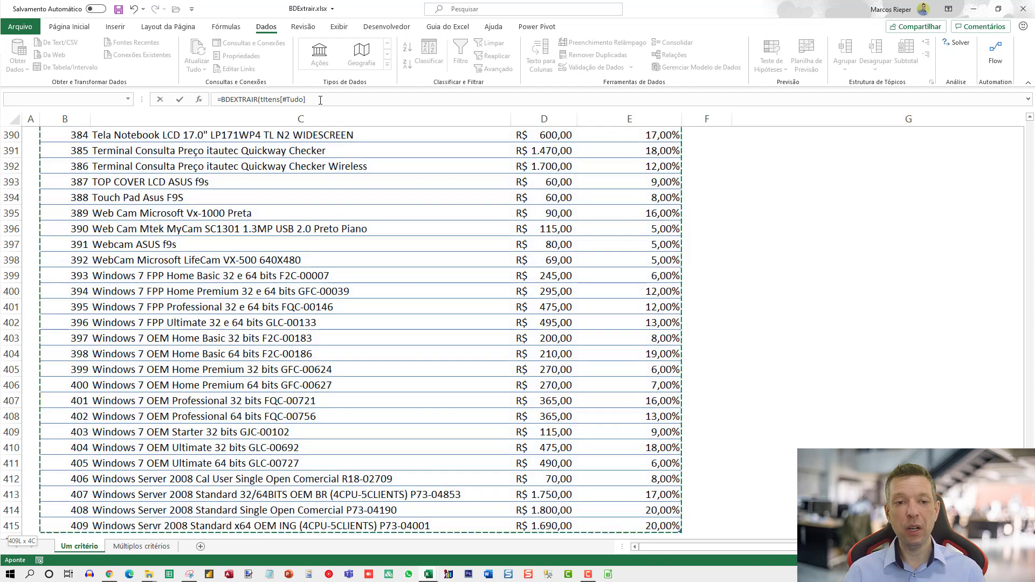
text(;)
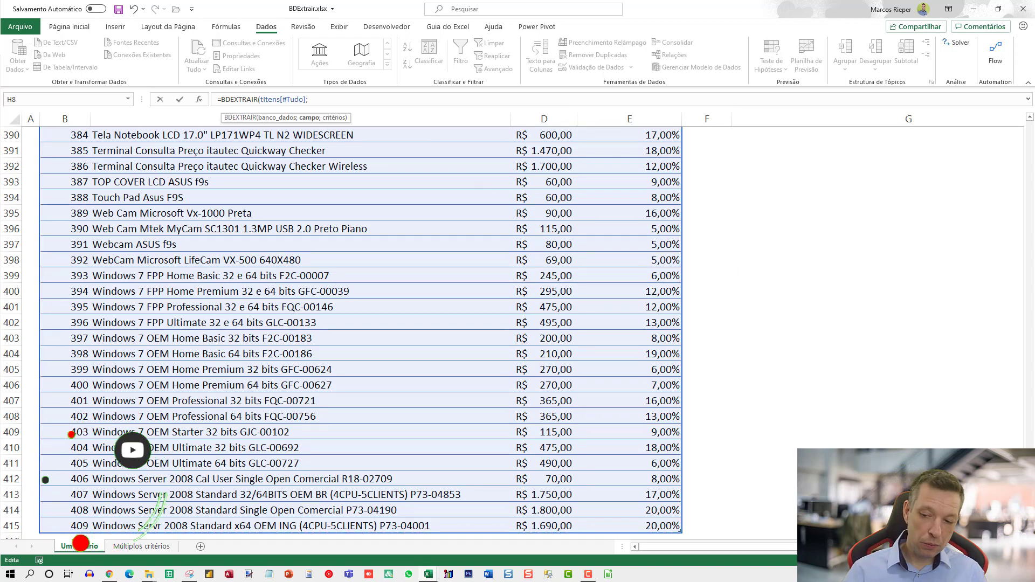
Set "Valor" as the field argument of the BDEXTRAIR formula in H8.
drag(1030, 521, 1033, 111)
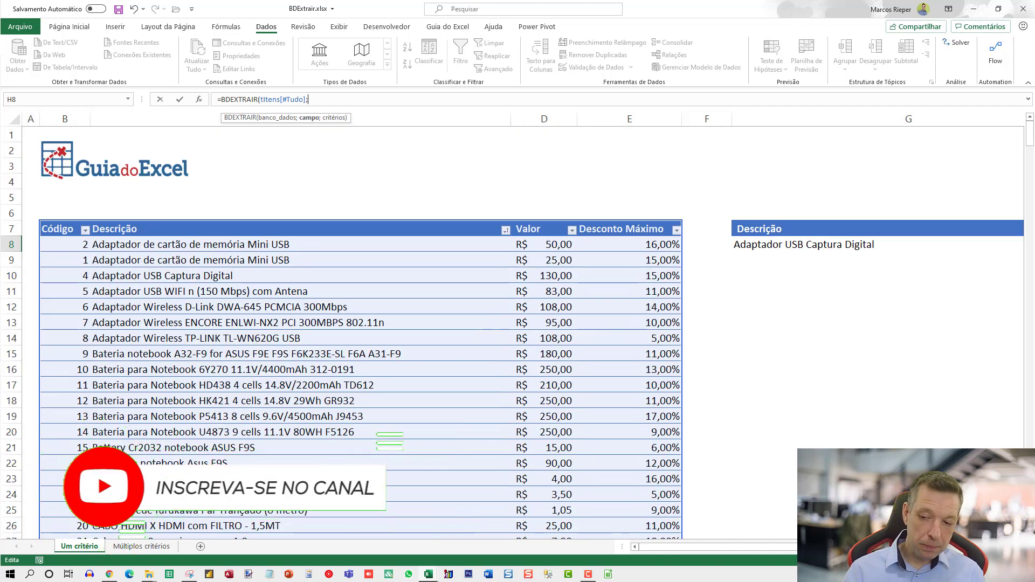
drag(825, 547, 952, 547)
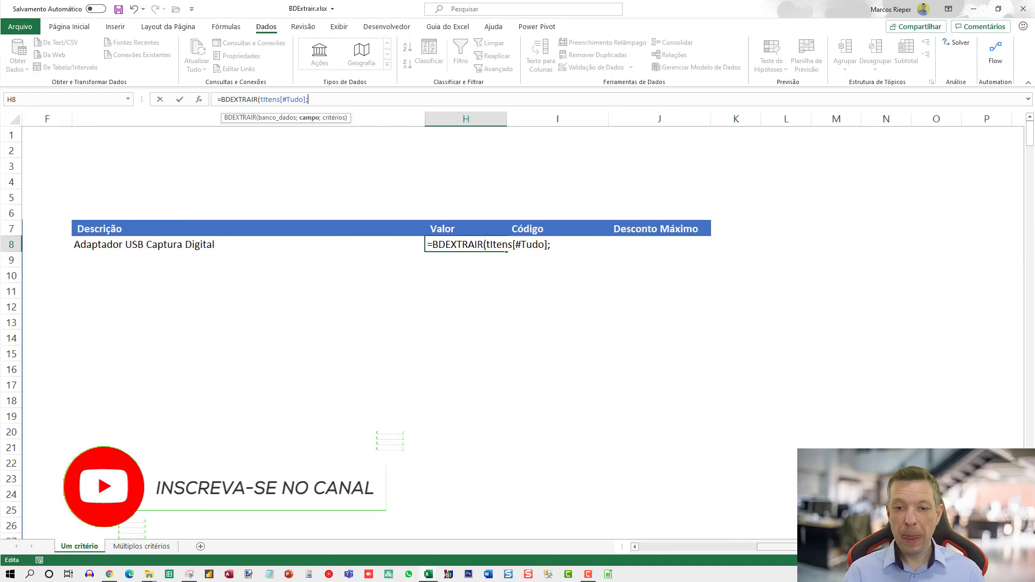
click(558, 242)
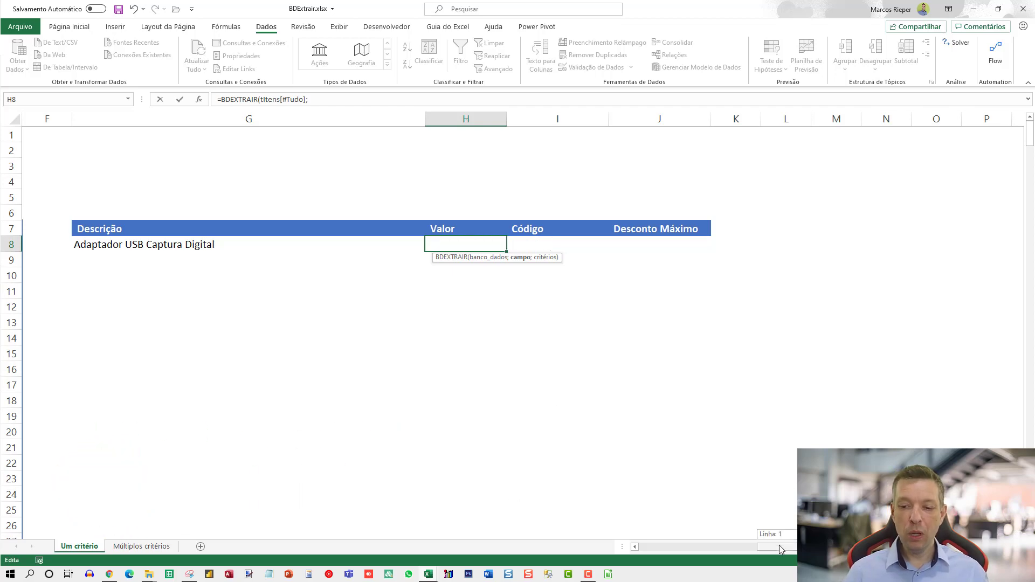
drag(779, 546, 661, 549)
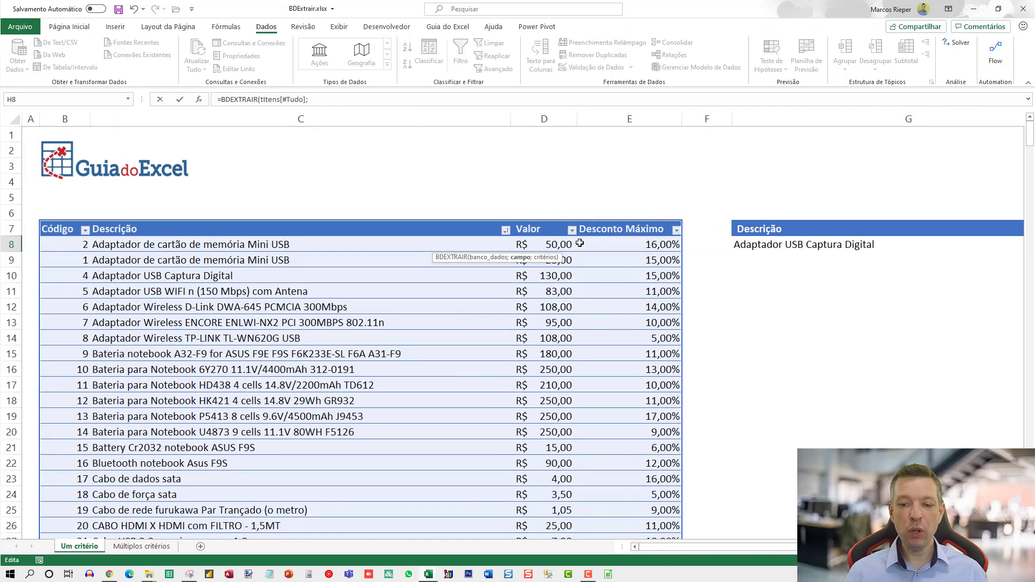
drag(702, 546, 813, 549)
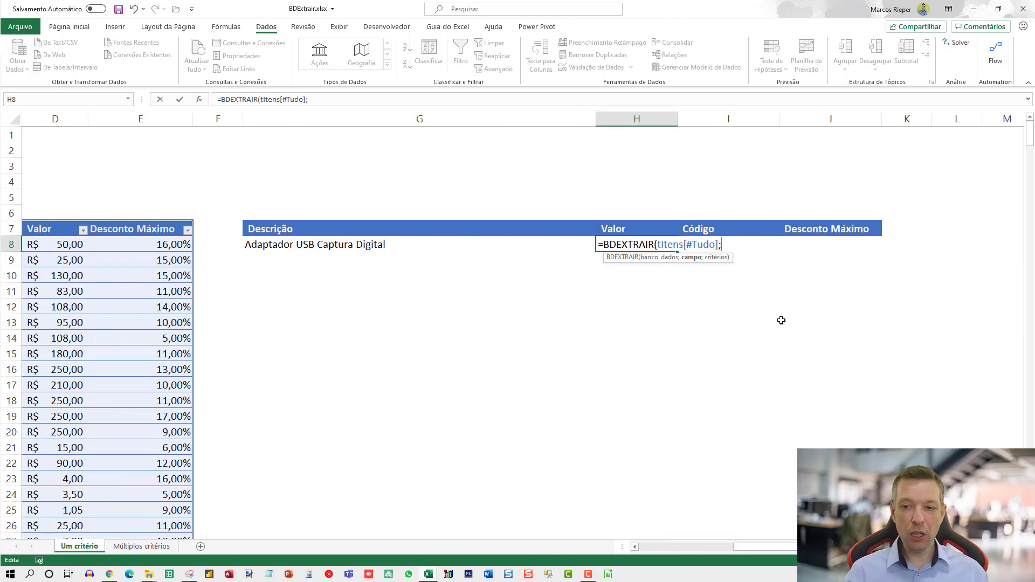
text("Val)
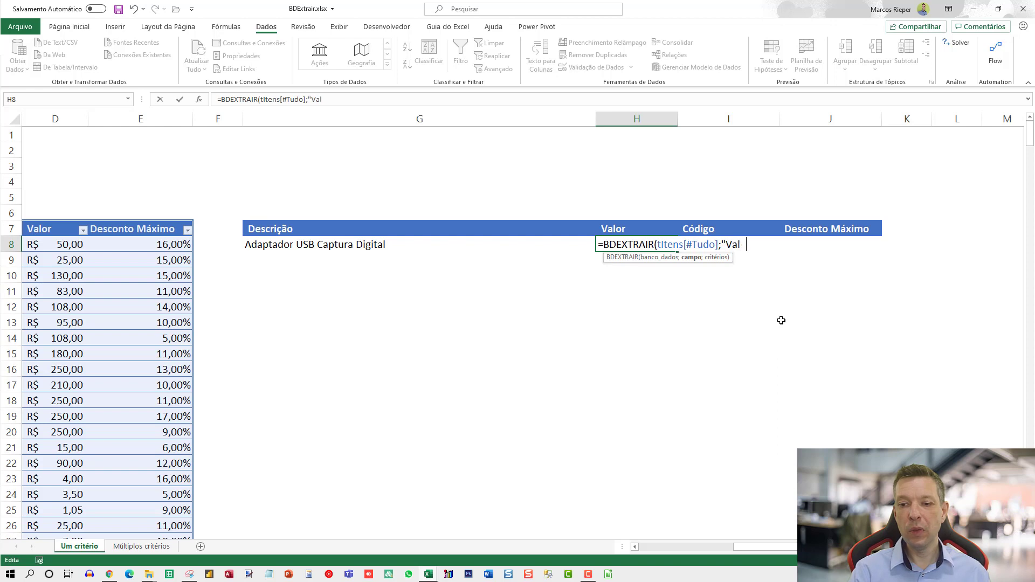
text(or")
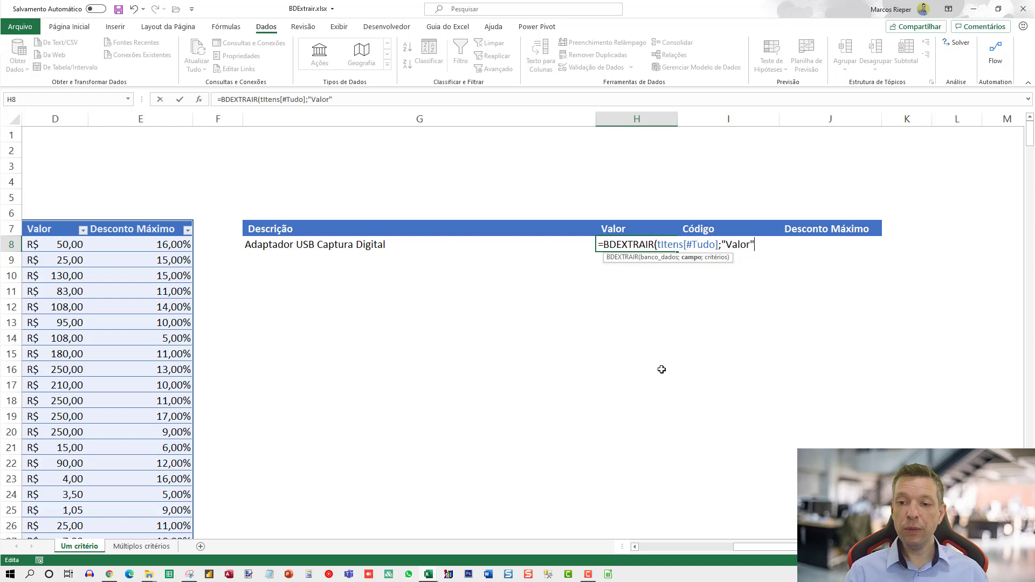
text(;)
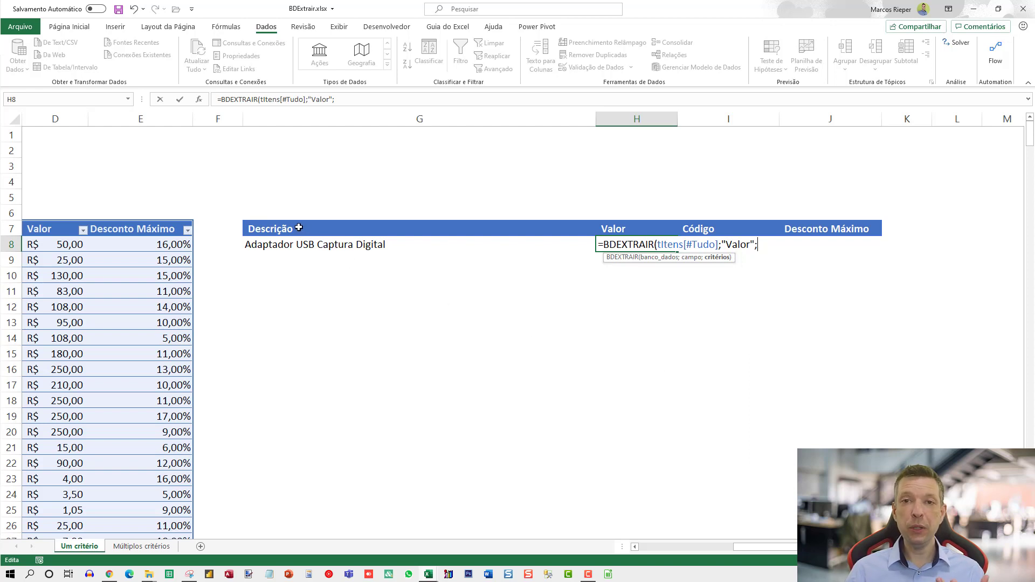
Set the absolute range $G$7:$G$8 as the criteria argument and complete the BDEXTRAIR formula in H8.
drag(299, 227, 296, 244)
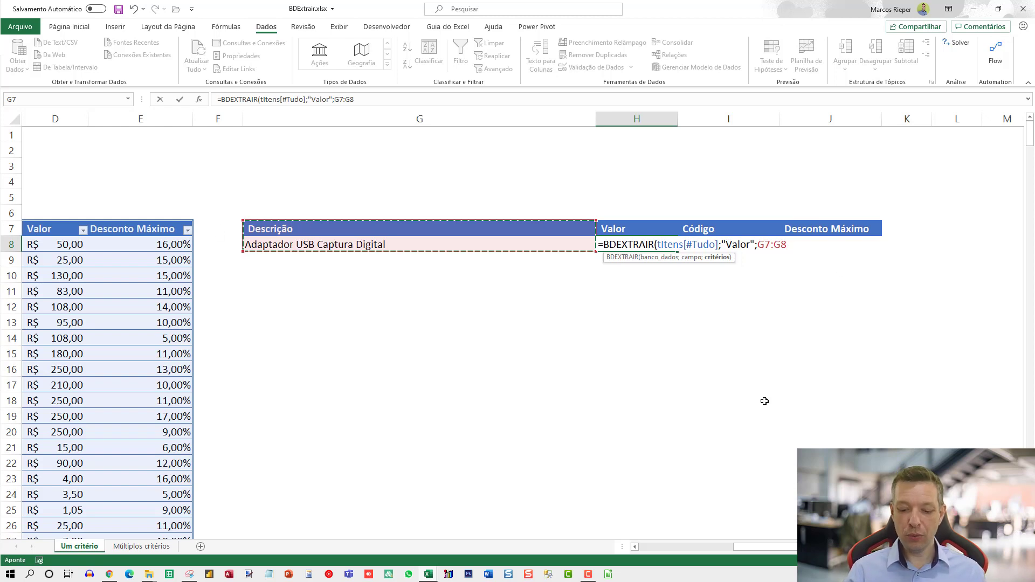
key(F4)
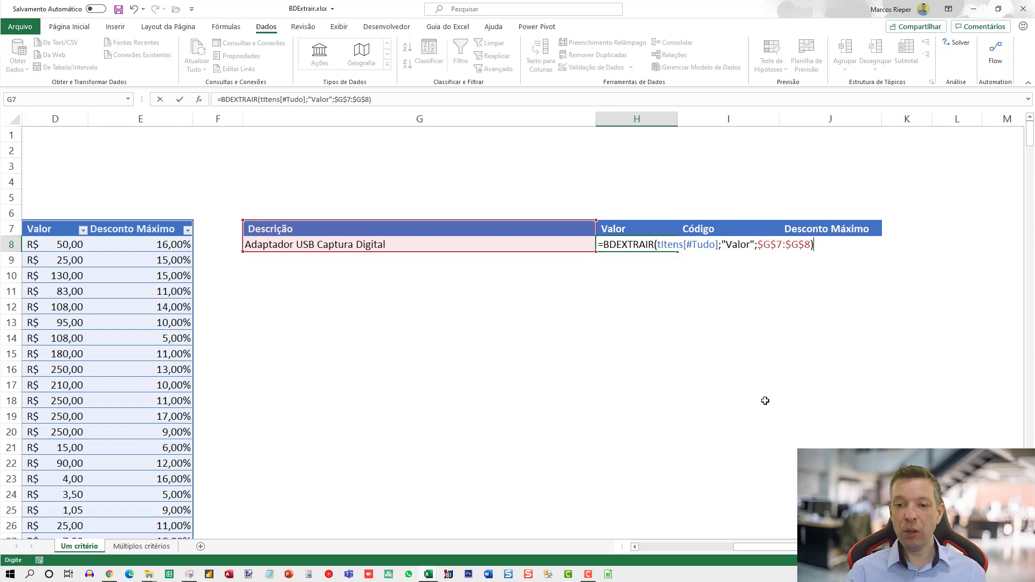
key(Return)
key(Up)
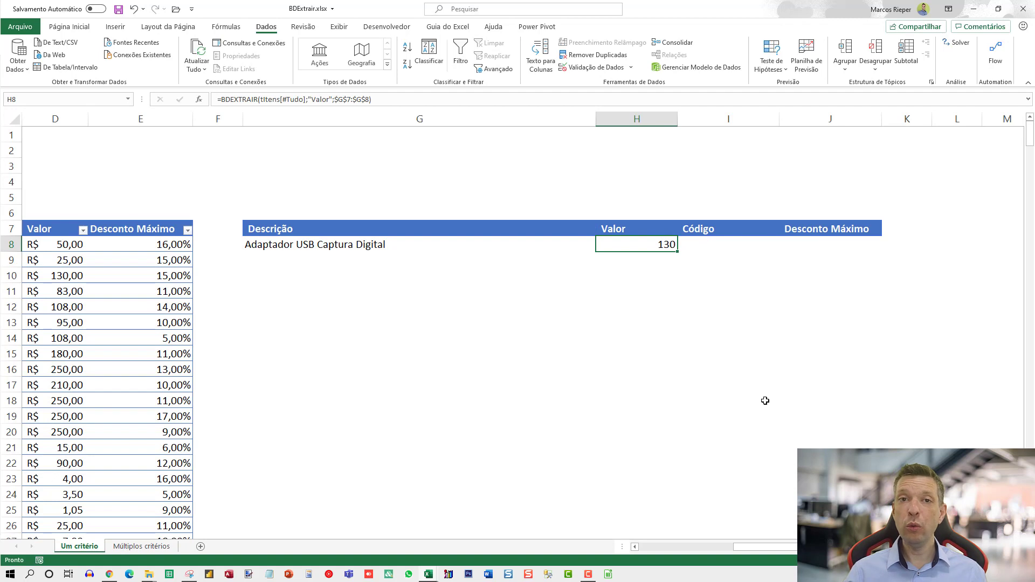
Replace the literal "Valor" field argument in the H8 formula with a relative reference to header cell H7.
key(F2)
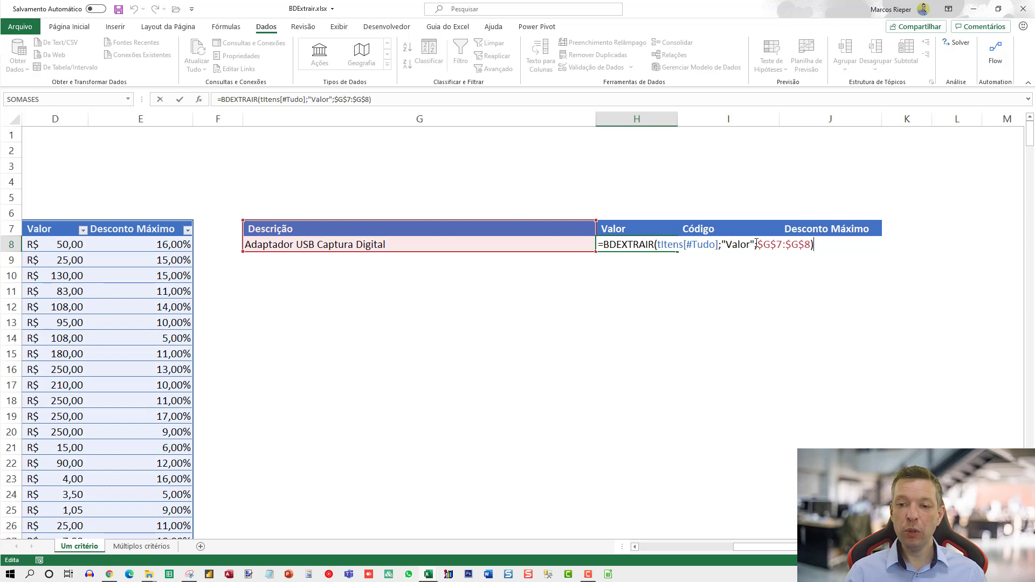
drag(755, 244, 722, 243)
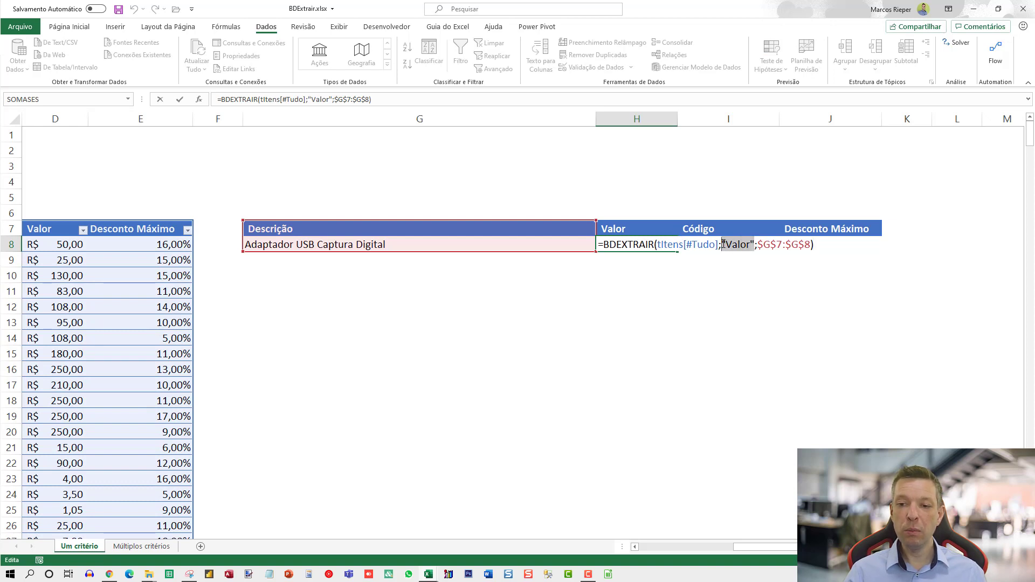
click(614, 226)
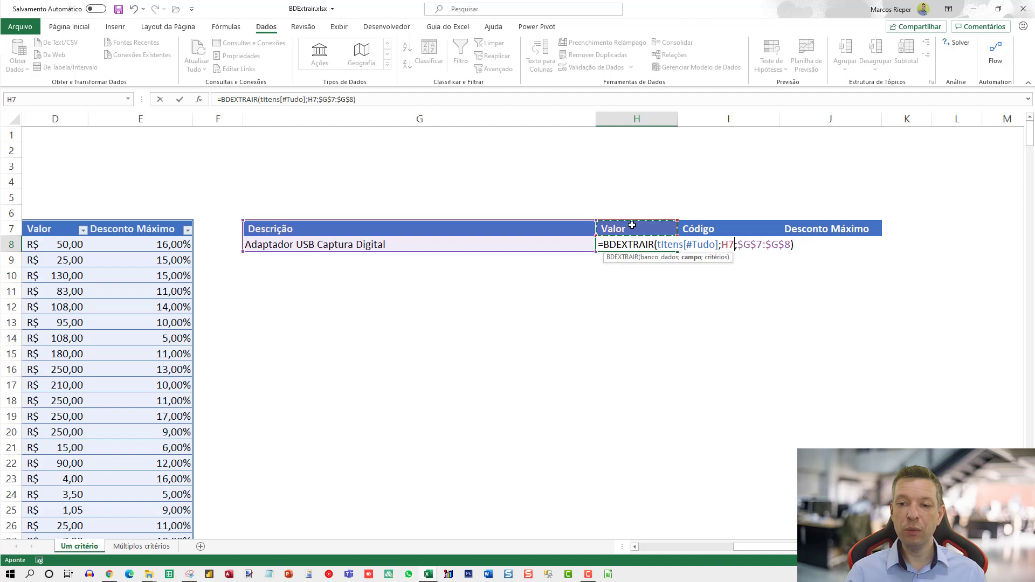
key(Return)
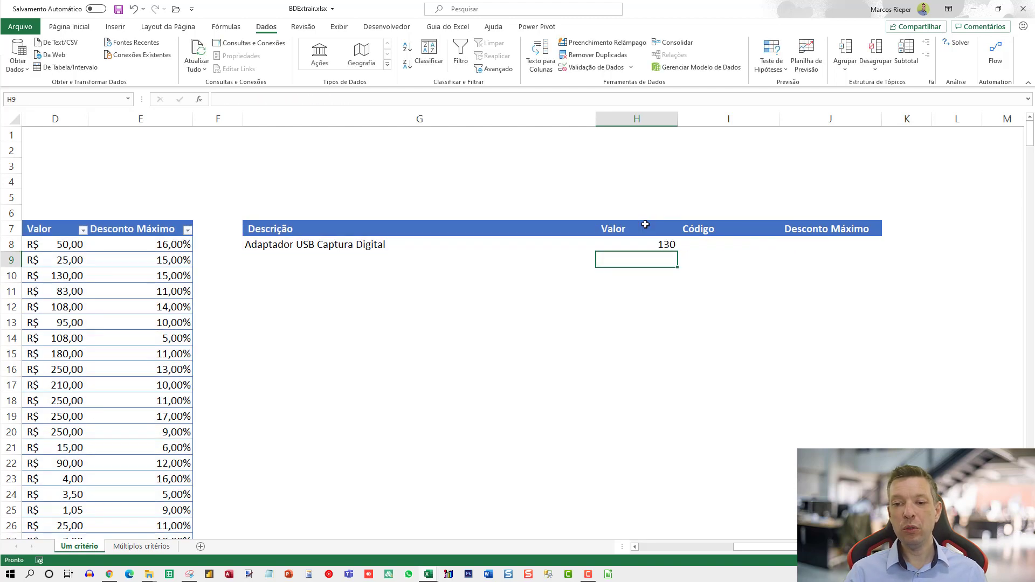
key(Up)
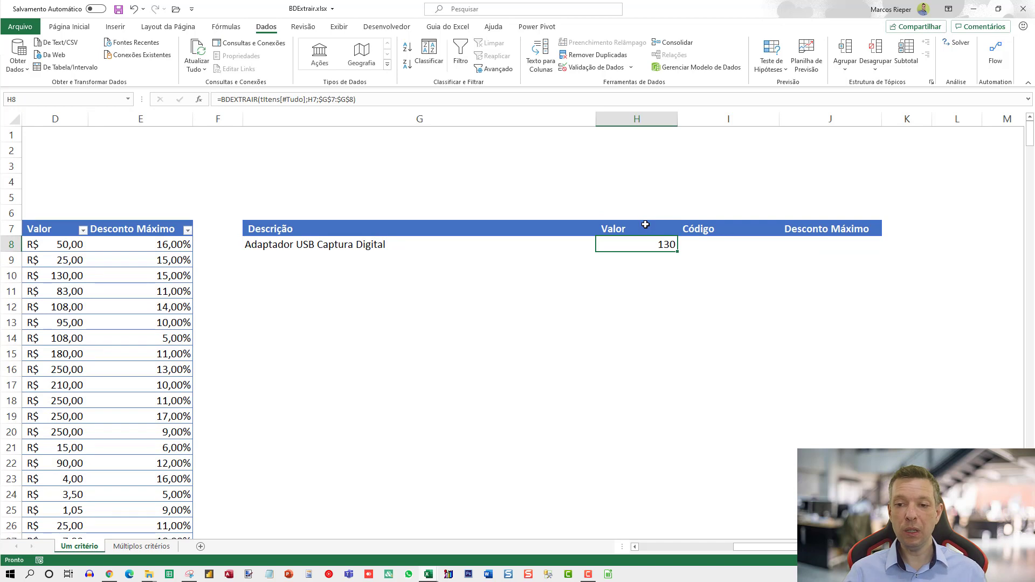
Copy the H8 formula to I8 and J8, and format the maximum discount in J8 as a percentage.
key(ctrl+c)
key(Right)
key(ctrl+v)
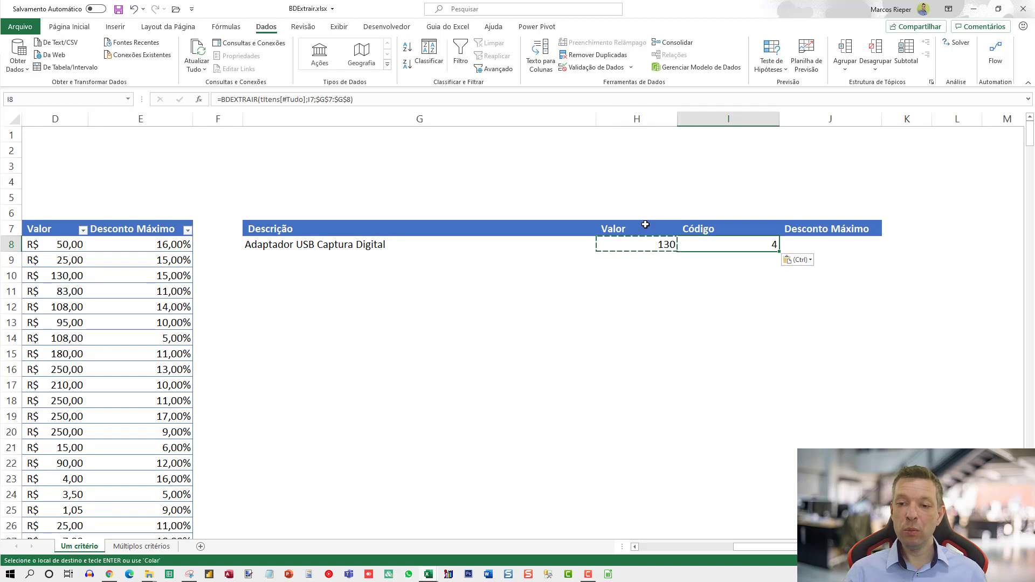
key(Right)
key(ctrl+v)
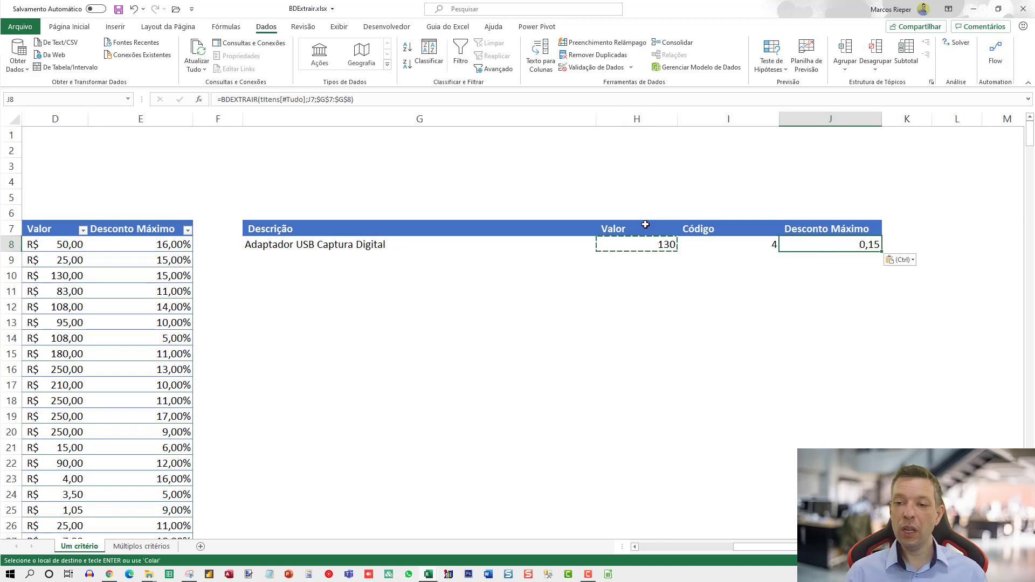
key(Escape)
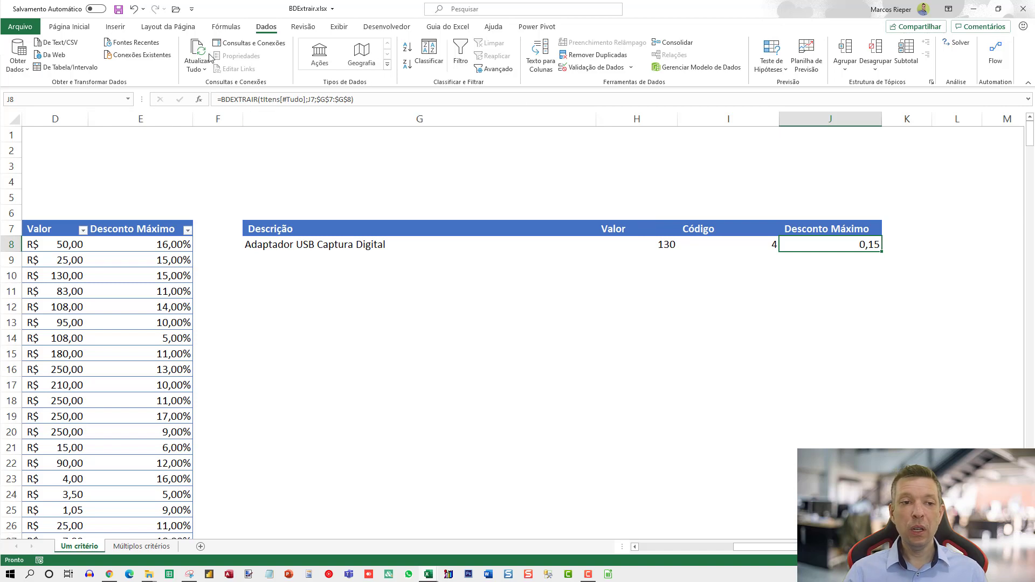
click(69, 26)
click(447, 65)
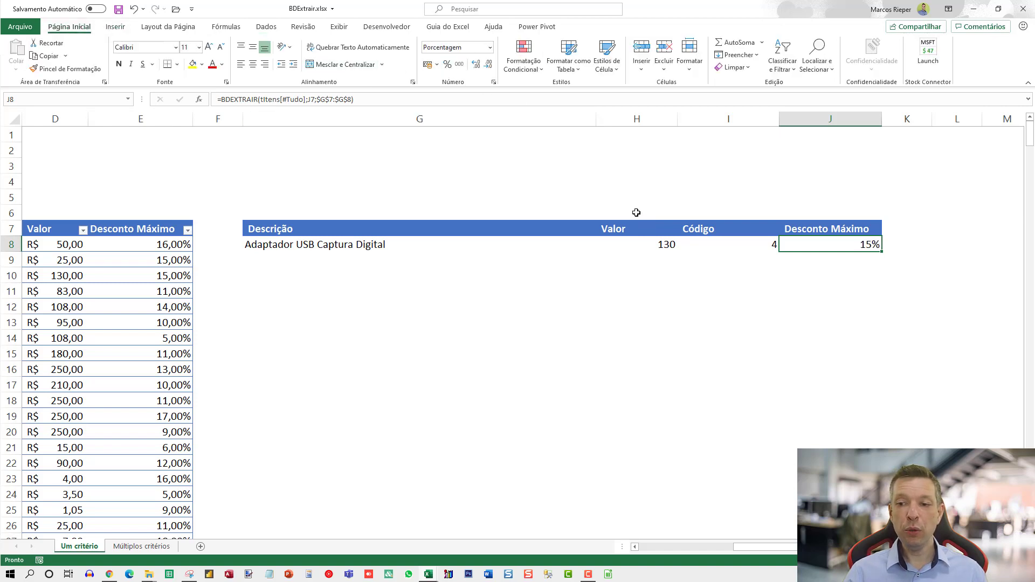
Check the field reference in the I8 formula and examine the "Adaptador USB Captura Digital" row in the item table.
click(751, 244)
key(F2)
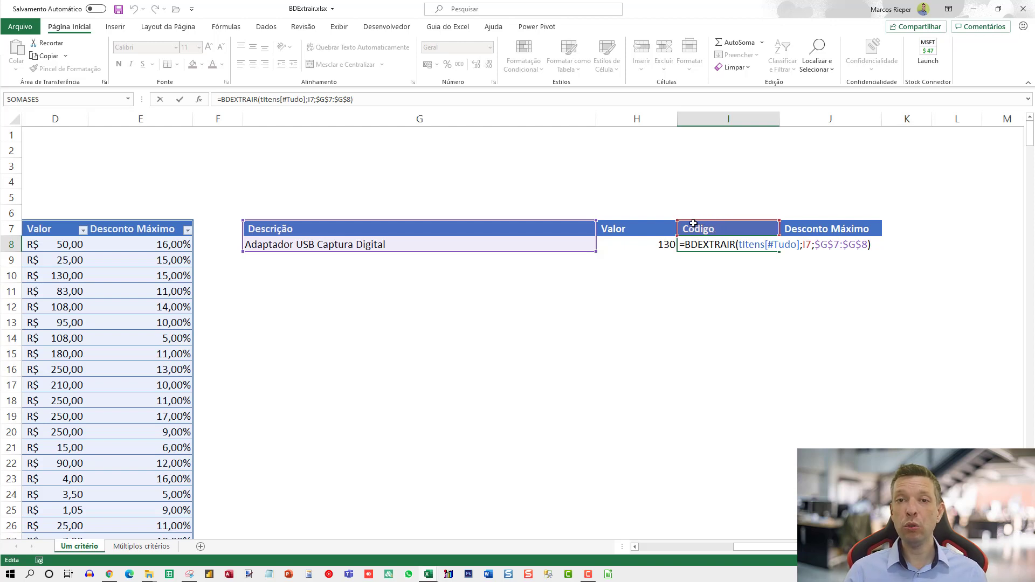
key(Escape)
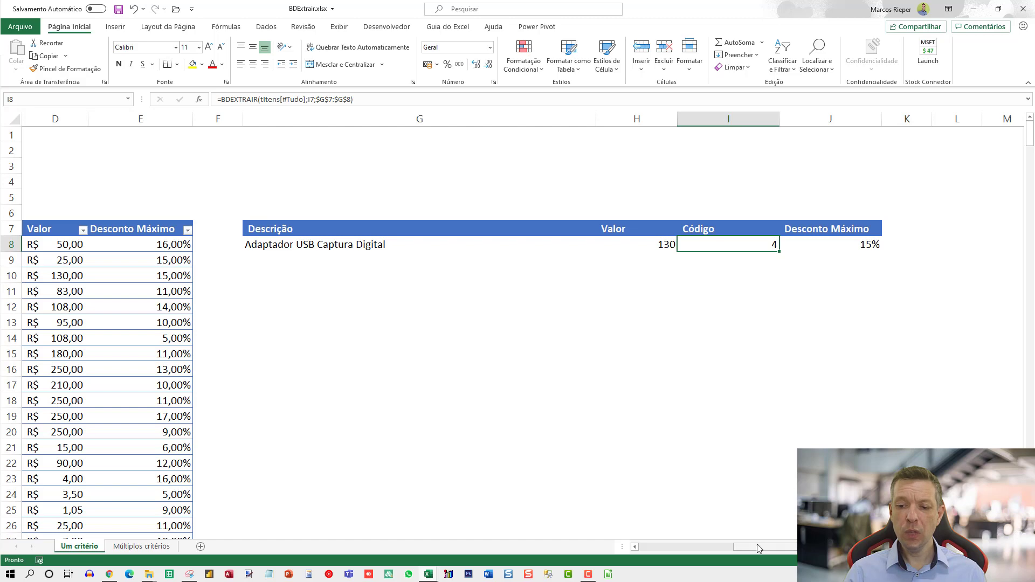
drag(755, 548, 663, 548)
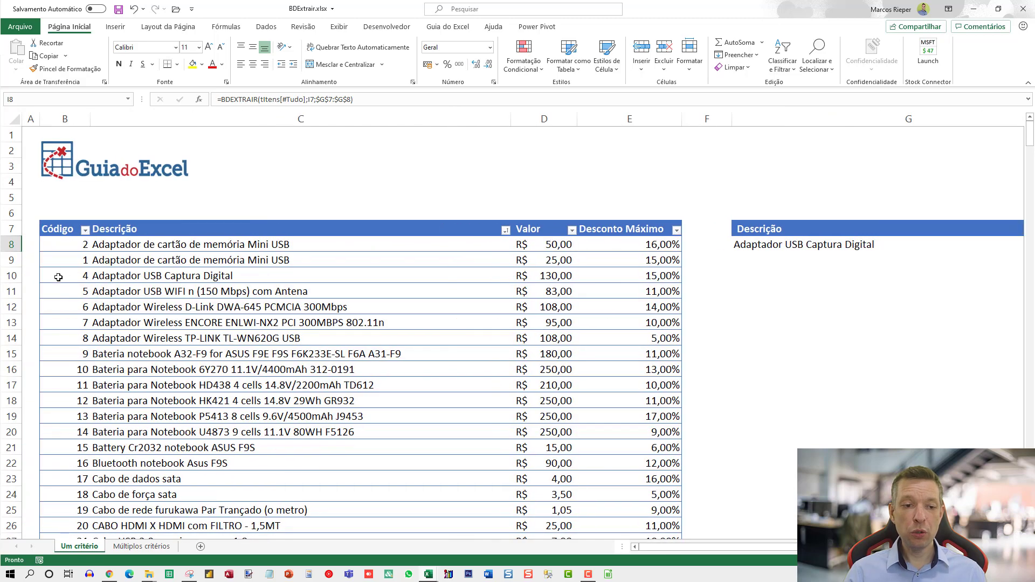
drag(58, 277, 634, 275)
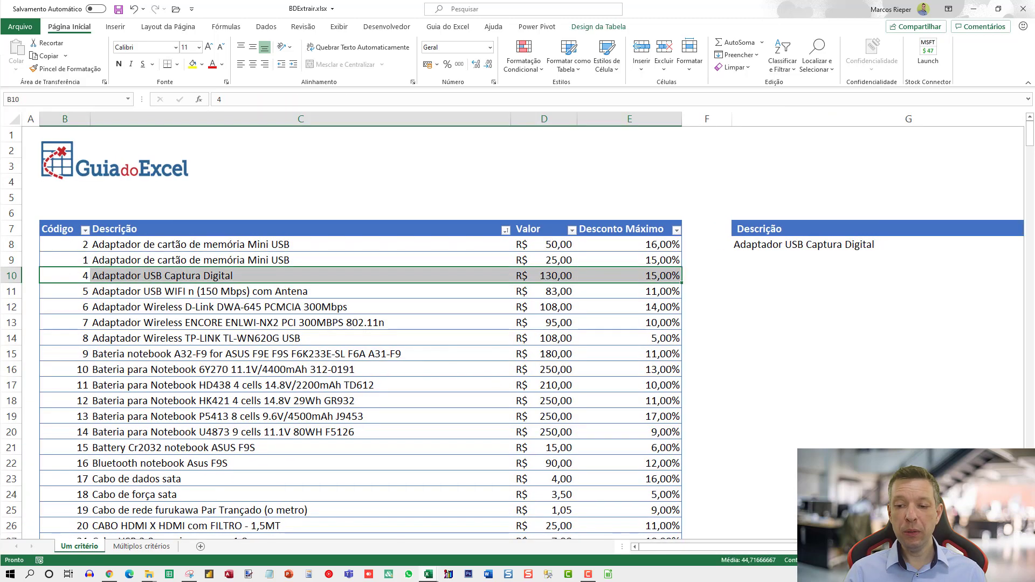
Apply the R$ accounting number format to the extracted value in H8.
drag(814, 547, 907, 547)
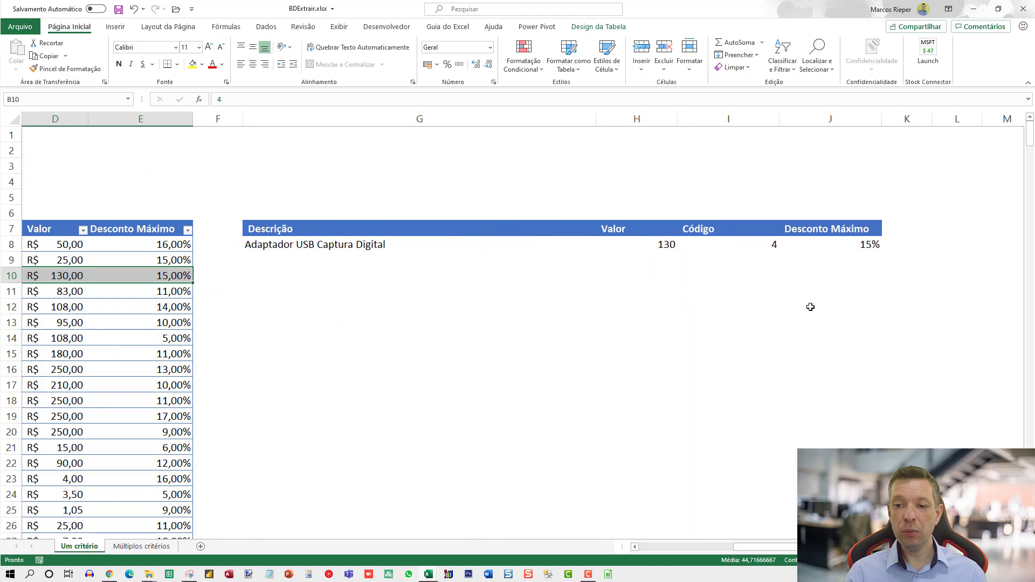
click(642, 242)
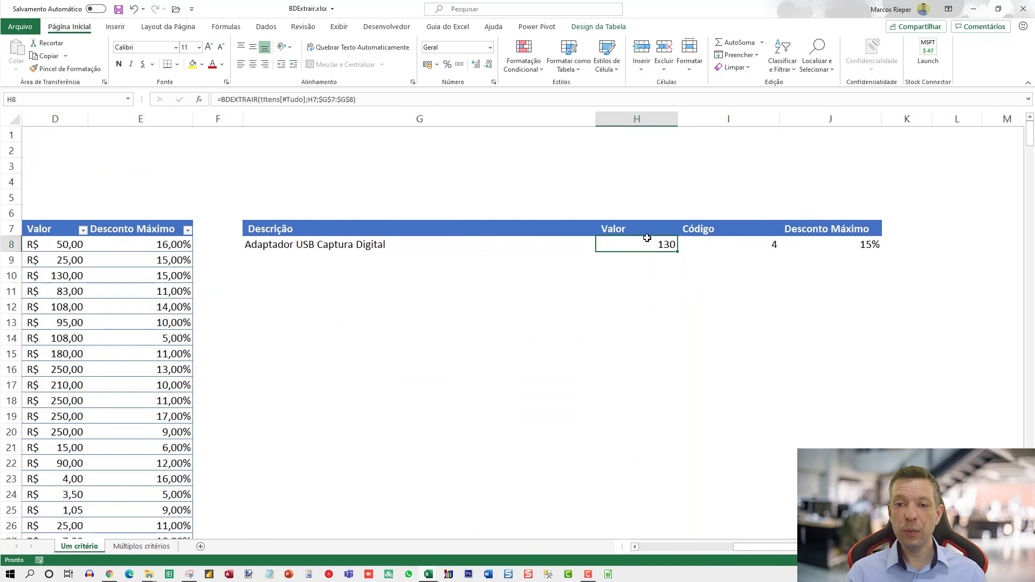
click(427, 64)
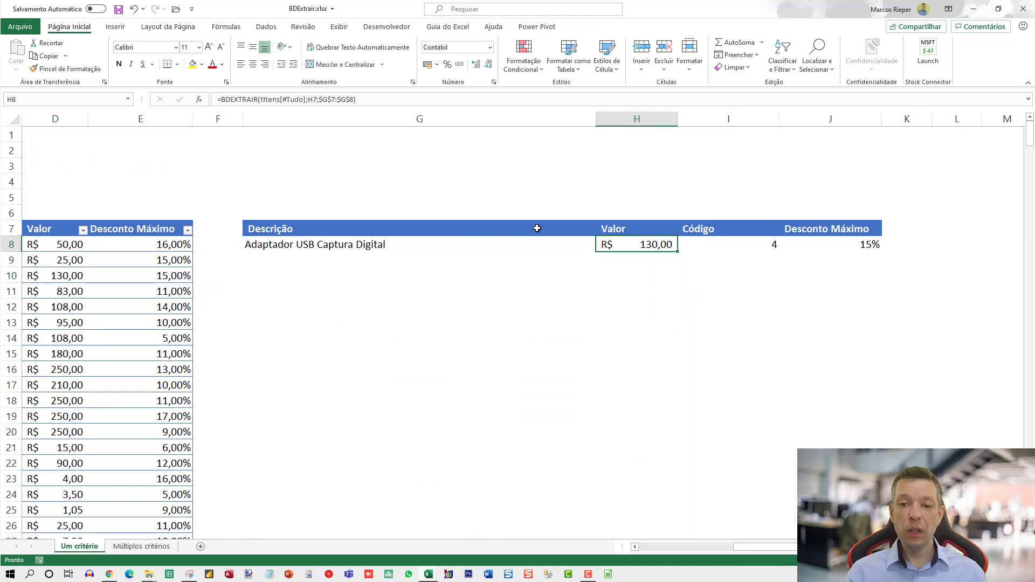
Test the lookup with a duplicated description by choosing "Adaptador de cartão de memória Mini USB" in G8.
click(332, 243)
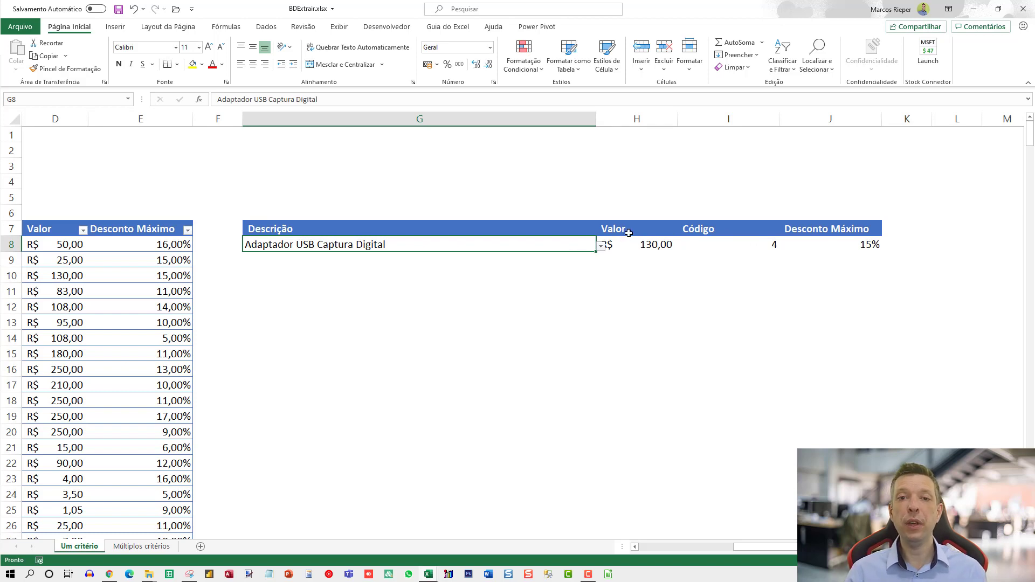
click(599, 247)
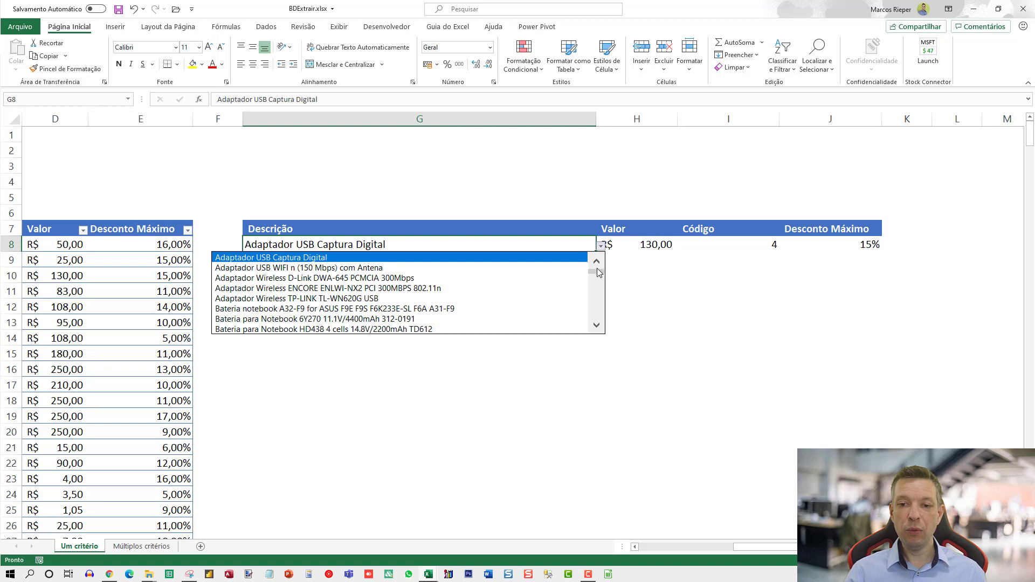
drag(597, 275, 594, 264)
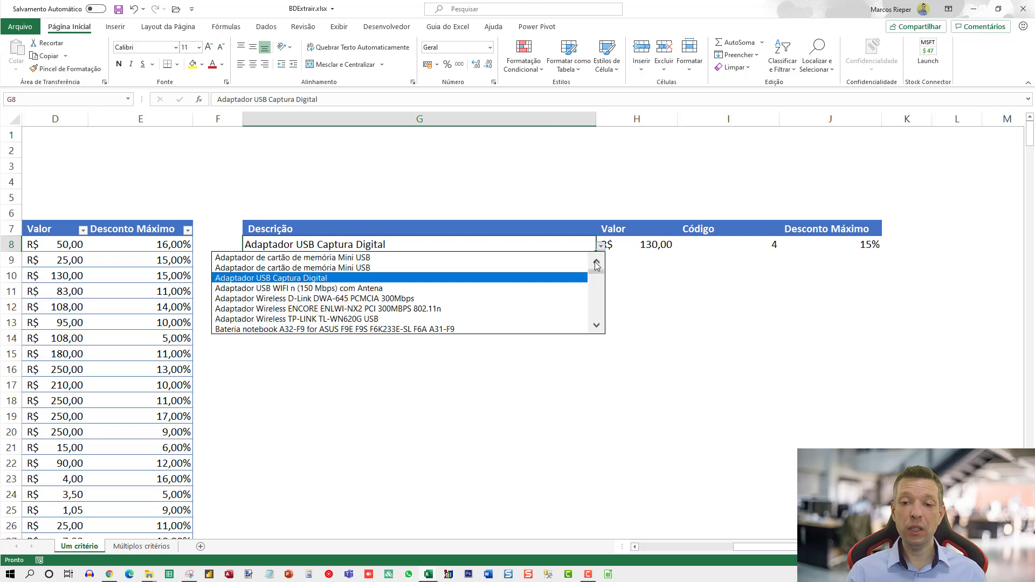
click(349, 268)
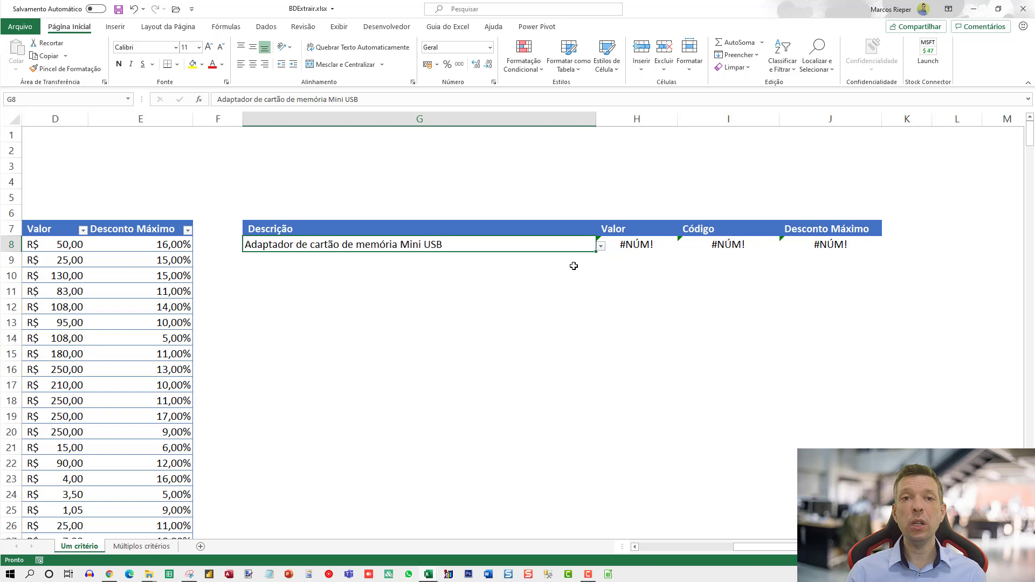
Switch the description in G8 back to "Adaptador USB Captura Digital", then to "Adaptador Wireless TP-LINK TL-WN620G USB".
click(601, 246)
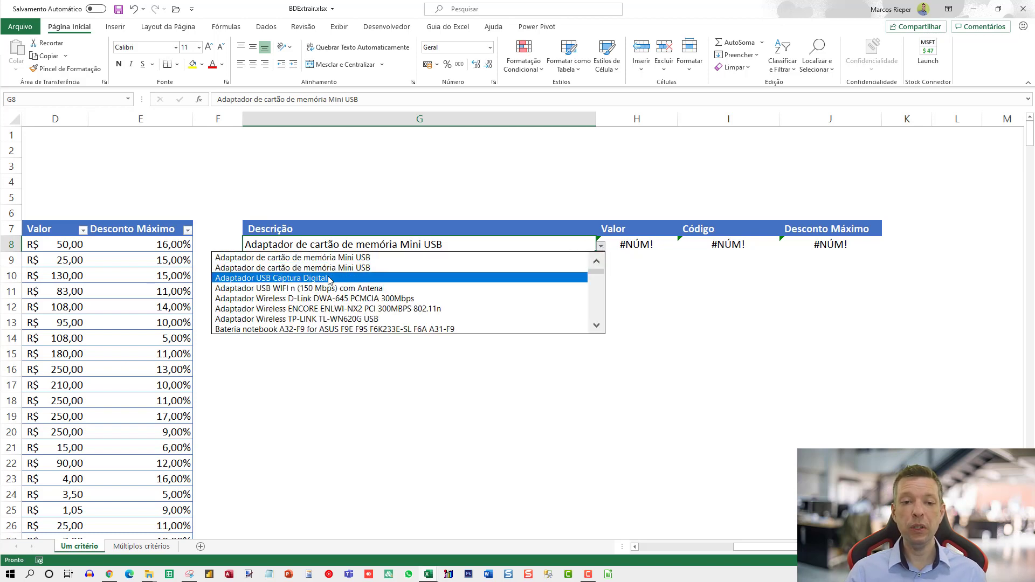
click(486, 278)
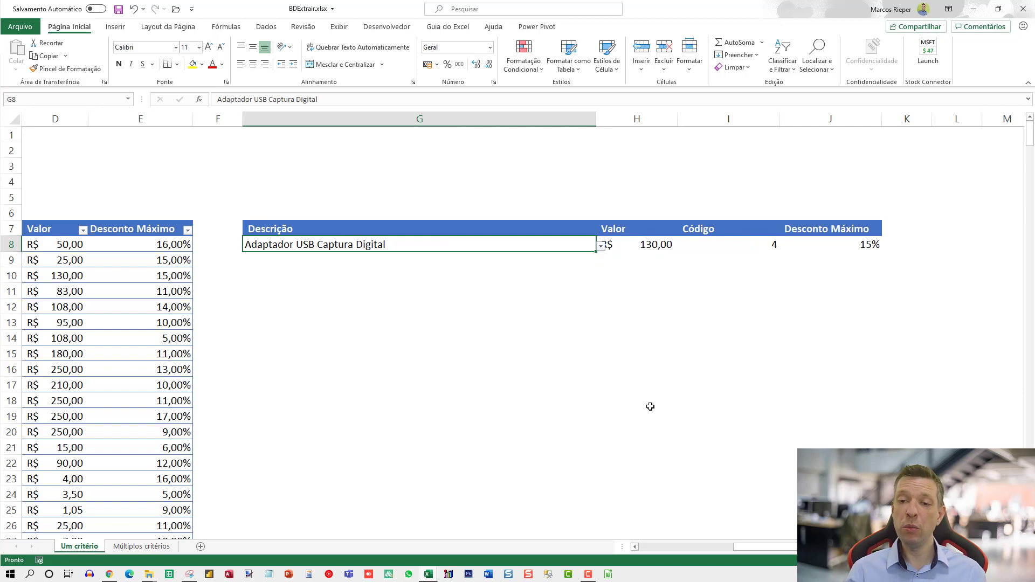
click(600, 249)
click(515, 298)
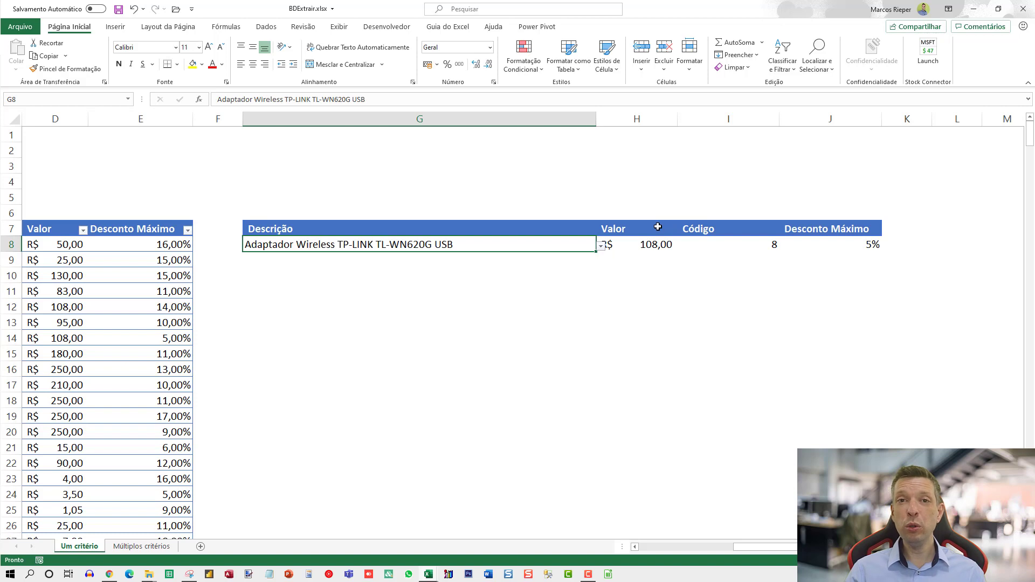
Examine the ranges referenced by the BDEXTRAIR formula in H8 and the criterion cells in column G.
click(645, 244)
key(F2)
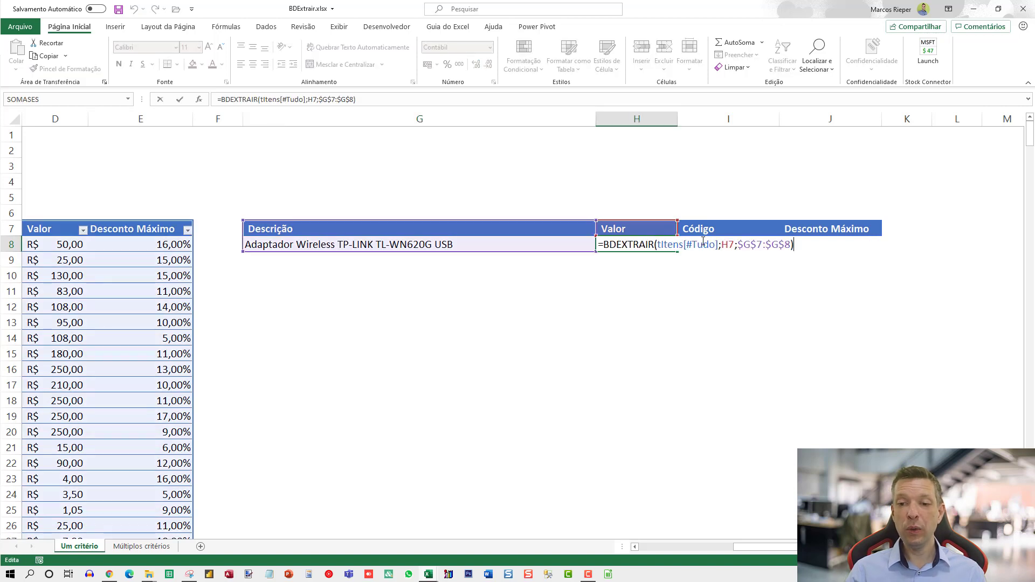
key(Escape)
key(Down)
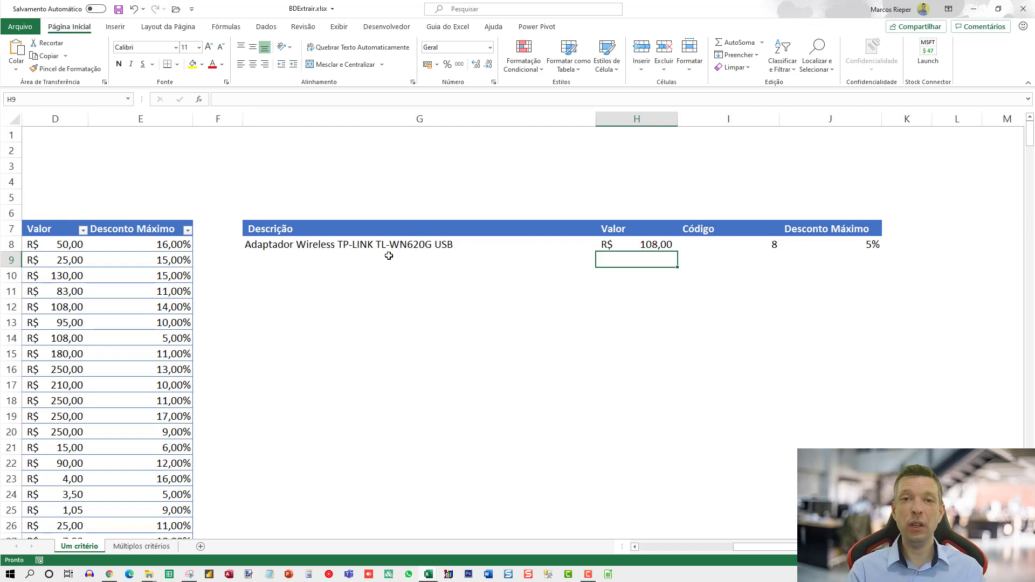
click(389, 256)
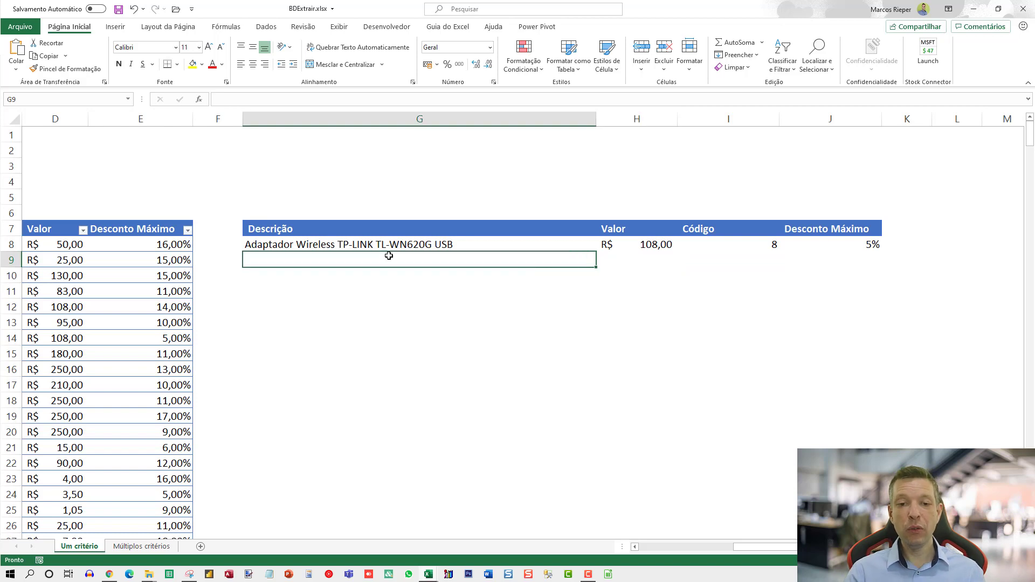
key(Up)
key(Down)
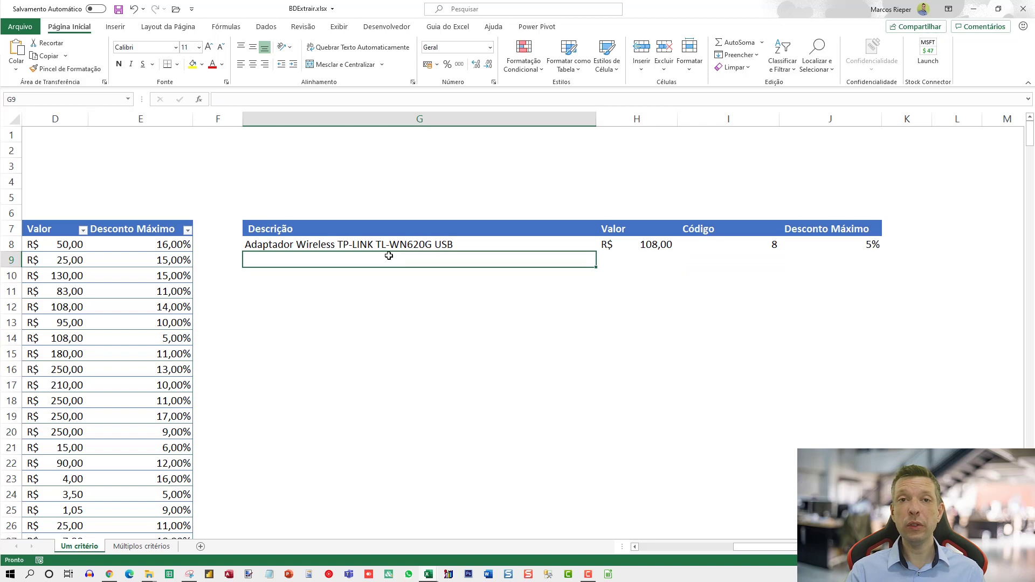
Extend the criteria range in the H8 BDEXTRAIR formula to $G$7:$G$9.
click(638, 248)
key(F2)
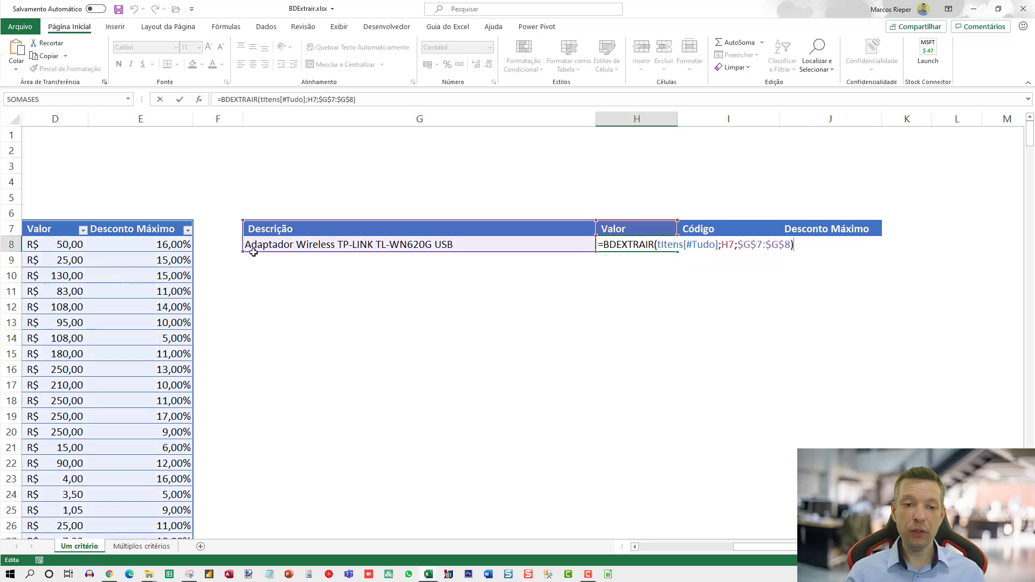
drag(240, 251, 273, 262)
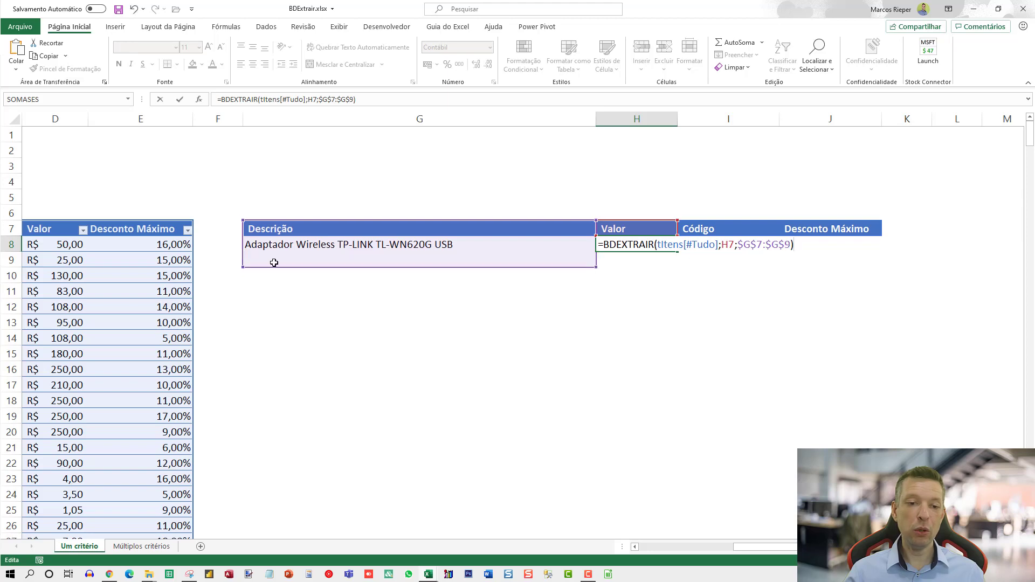
key(Return)
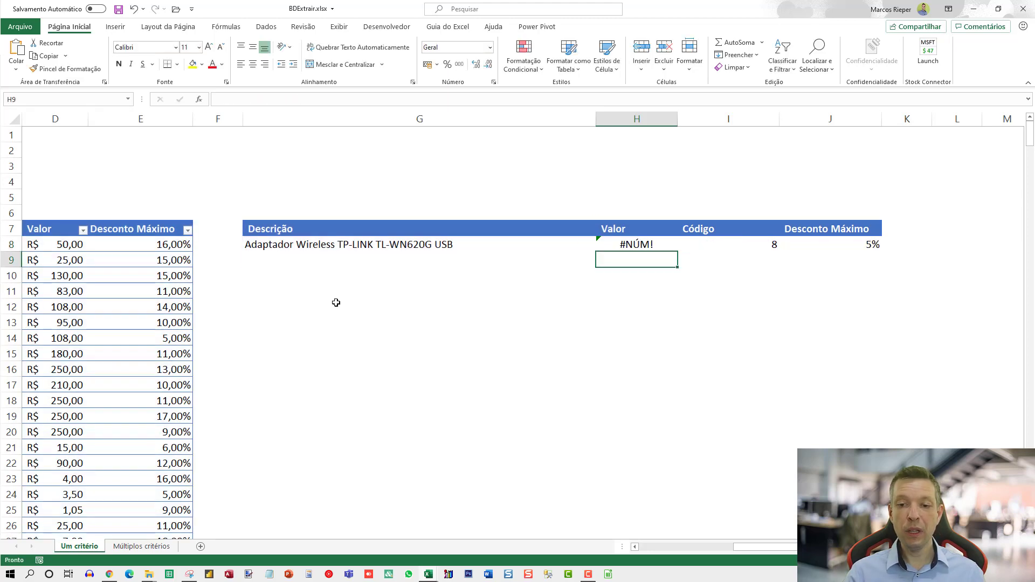
Copy the description text from C9 in the item table.
key(Up)
key(Down)
key(Left)
key(Left)
key(Left)
key(Left)
key(Left)
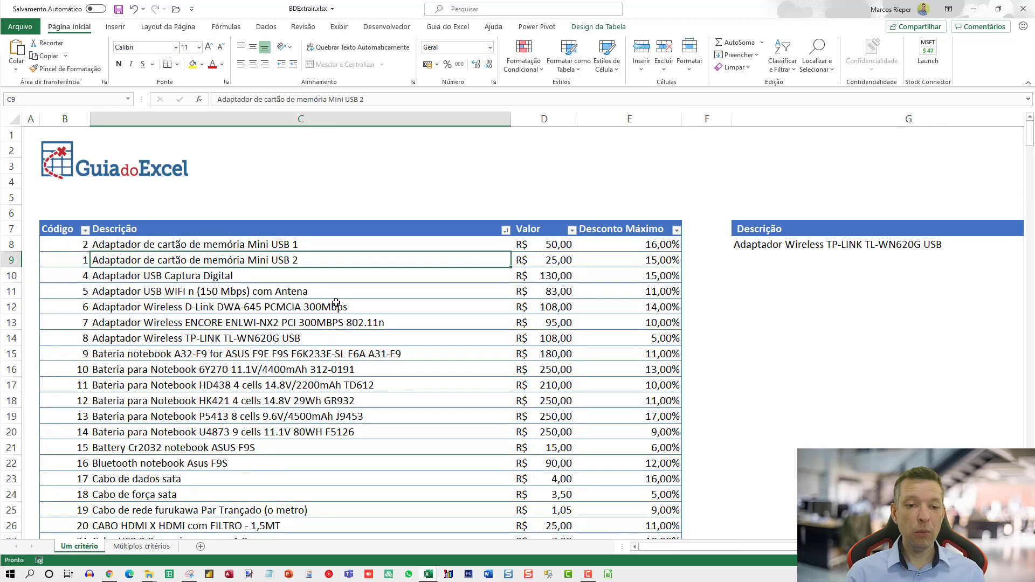
key(F2)
key(shift+Home)
key(ctrl+c)
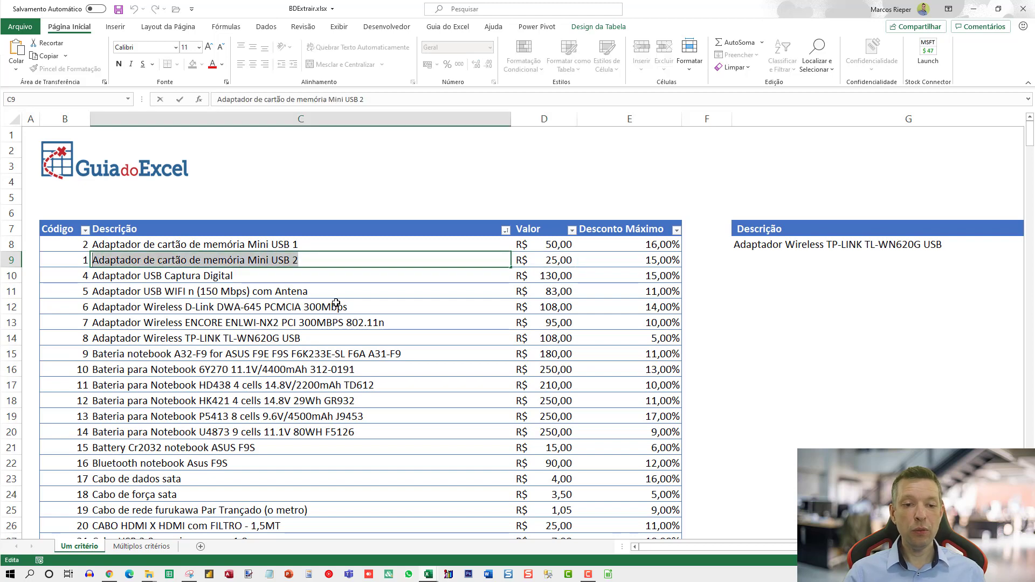
Add a second criterion in G9 reading "Adaptador de cartão de memória Mini USB 3", based on the copied description.
key(Escape)
key(Right)
key(Right)
key(Right)
key(Right)
key(Right)
key(Right)
key(Right)
key(Left)
key(Left)
key(Left)
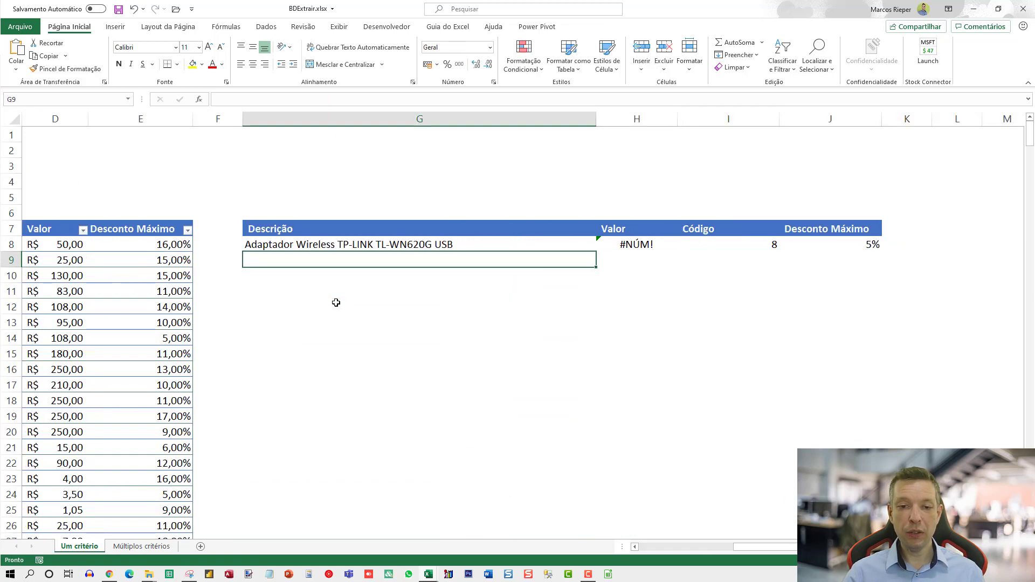
key(F2)
key(ctrl+v)
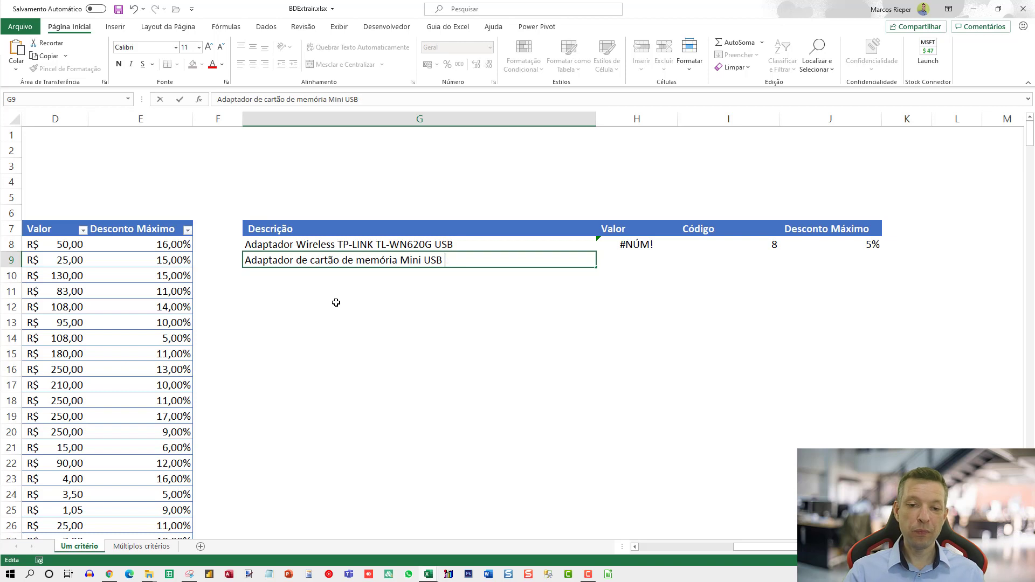
text(3)
key(Return)
key(Up)
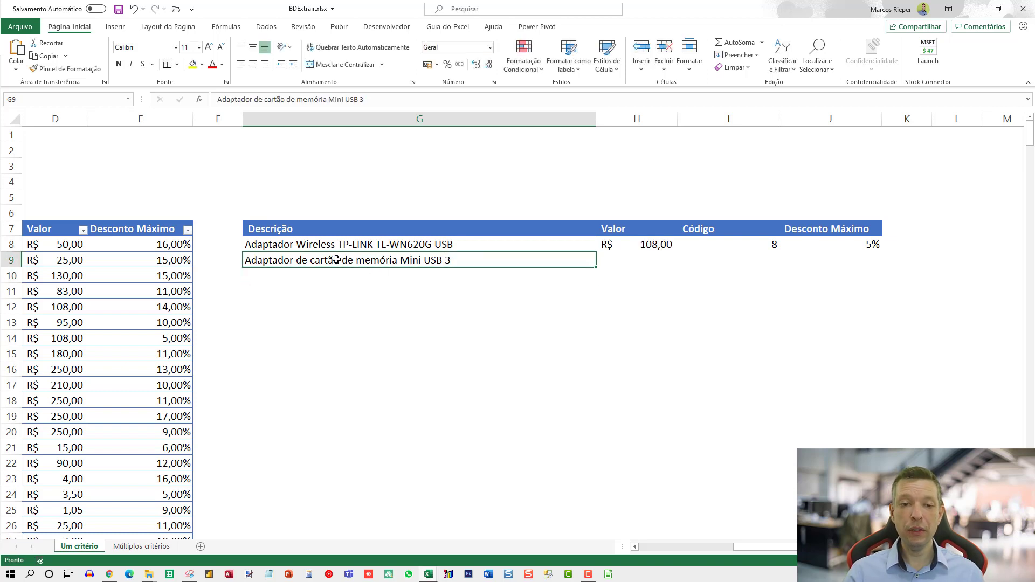
Review the stacked criteria in G8 and G9 under the Descrição header and the empty cells beneath them.
click(301, 246)
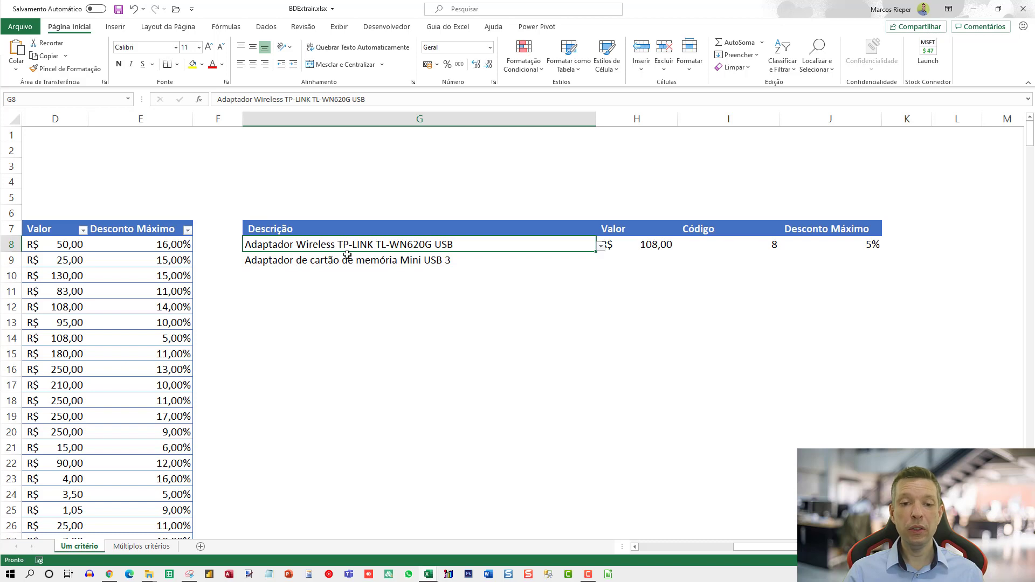
click(290, 263)
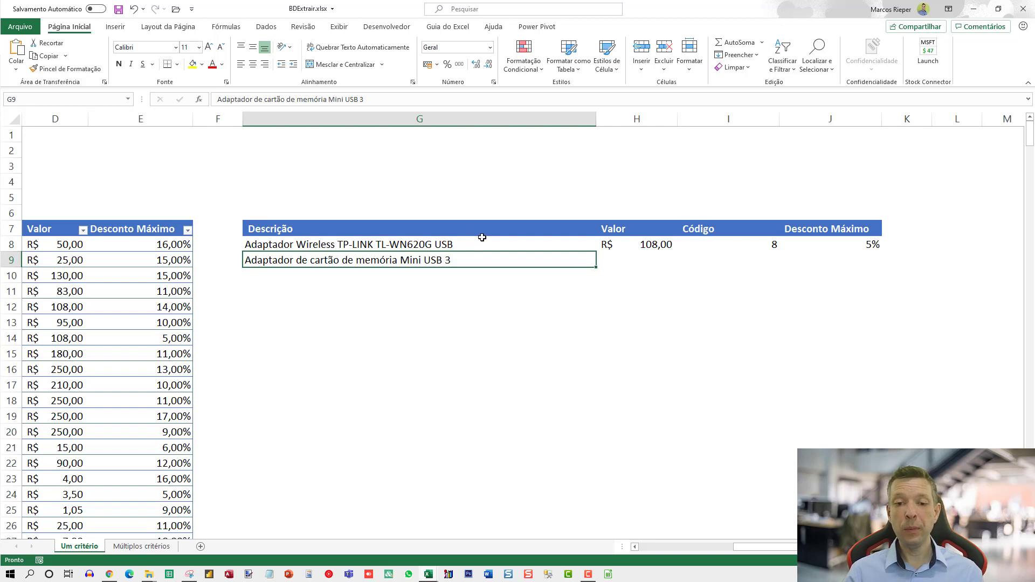
drag(394, 226, 354, 338)
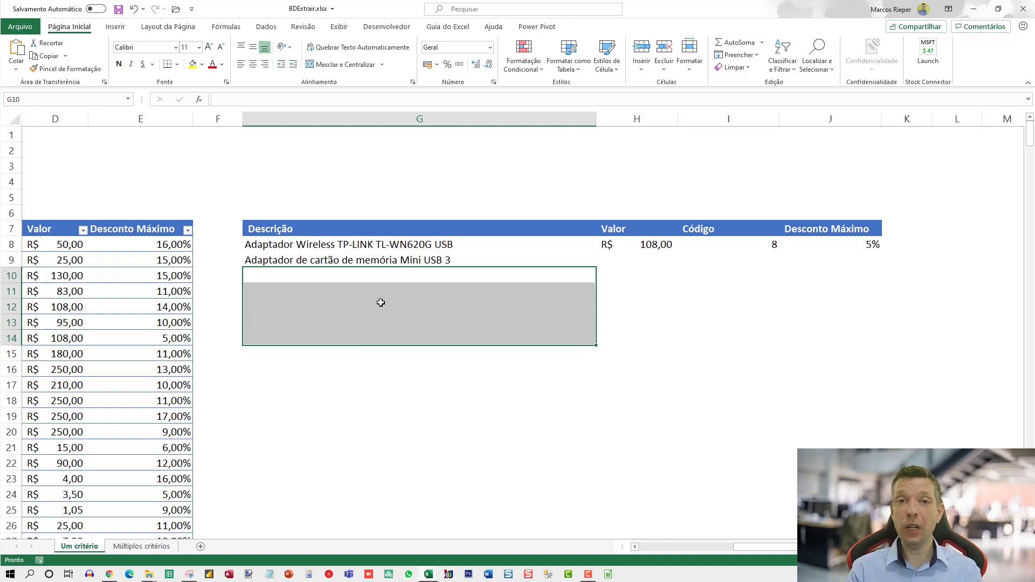
Switch to the "Múltiplos critérios" sheet and enlarge the view of its data table.
click(152, 546)
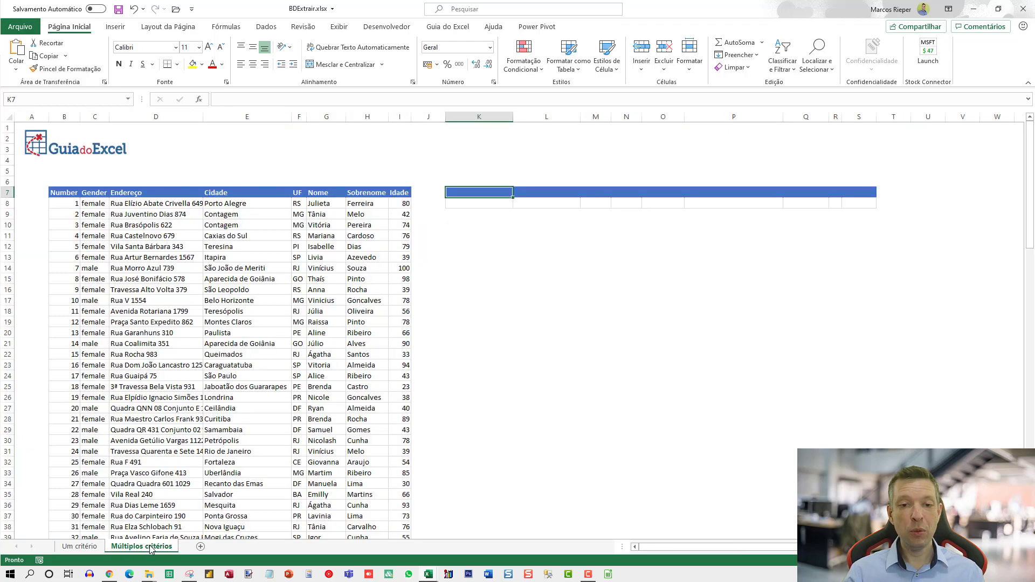
ctrl+scroll(131, 200, up, 1)
ctrl+scroll(131, 200, up, 1)
drag(167, 235, 141, 146)
click(170, 213)
scroll(169, 213, up, 2)
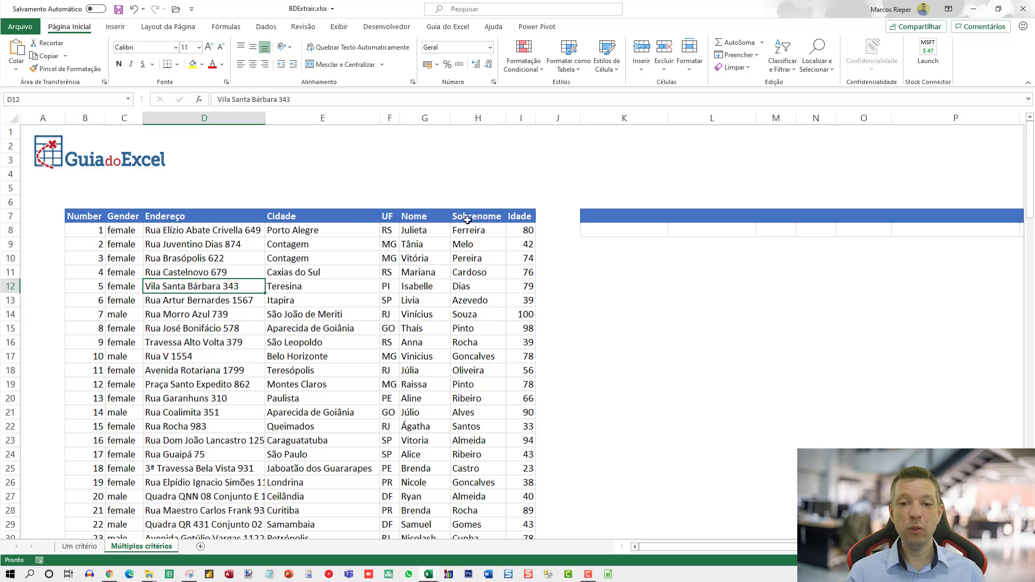
Examine the empty lookup area across row 8, from column K to its far end.
click(646, 229)
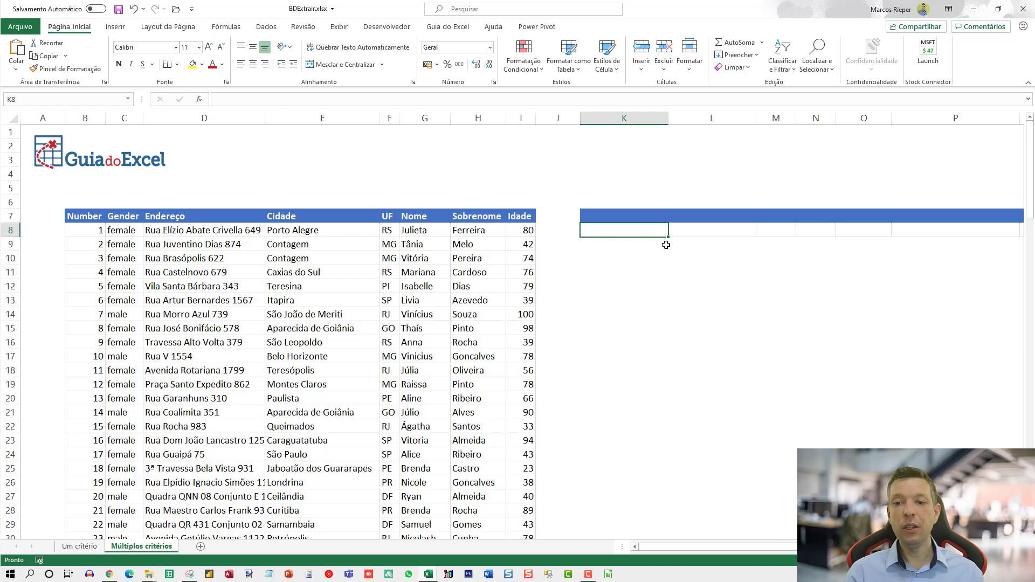
key(Right)
key(Right)
key(Right)
key(Right)
key(Right)
key(Right)
key(Right)
key(Right)
key(Right)
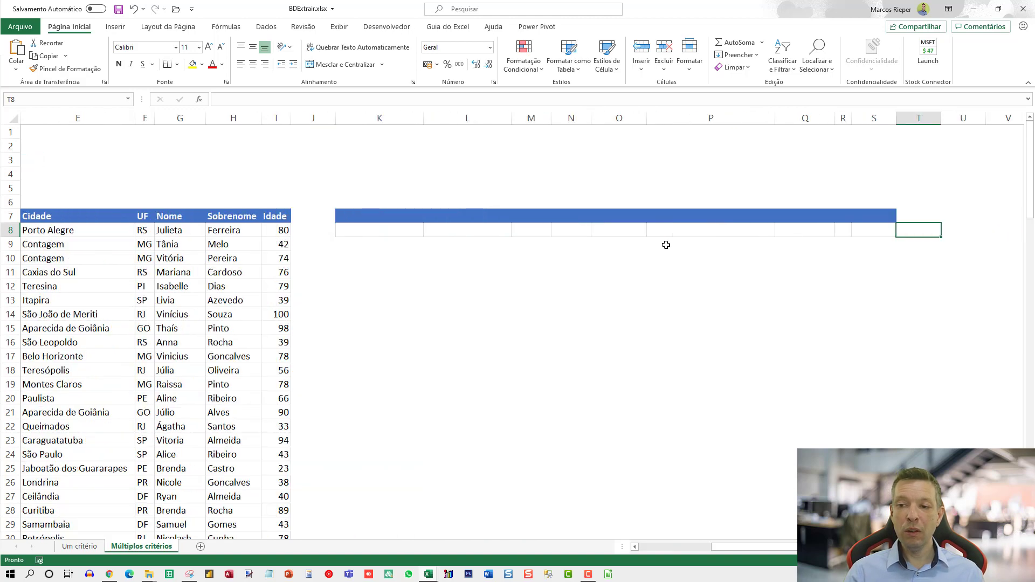
Enter the criteria headers Nome, Cidade, Idade and Idade in K7:N7 of the lookup area.
key(Left)
key(Left)
key(Left)
key(Left)
key(Left)
key(Left)
key(Up)
key(Left)
key(Left)
key(Left)
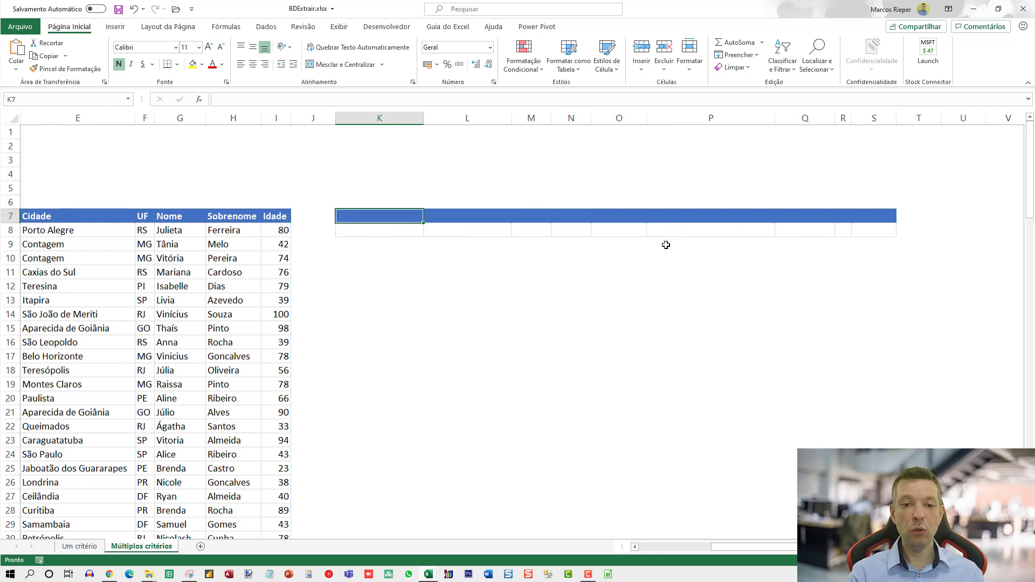
text(Nome)
key(Tab)
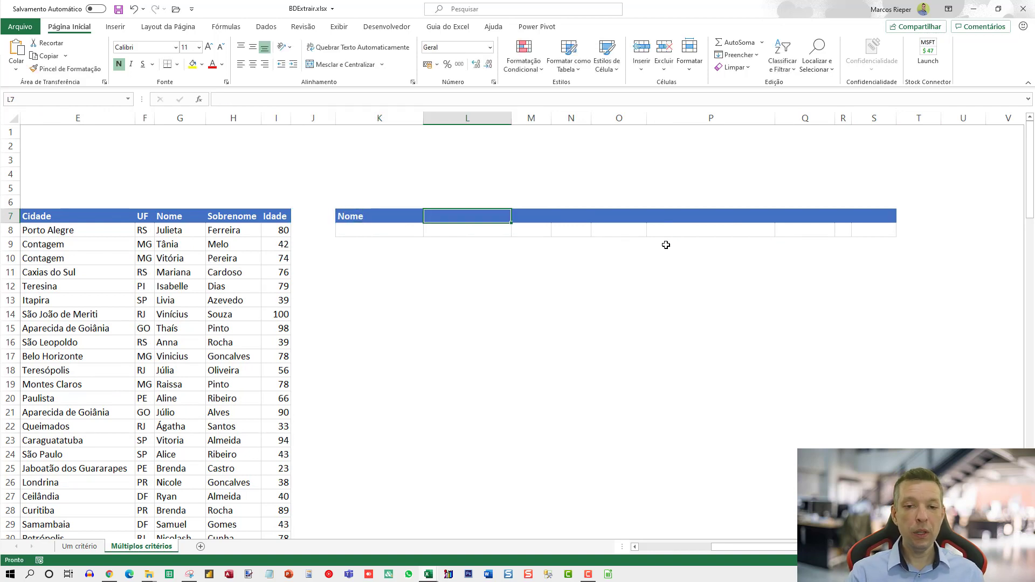
text(Cidade)
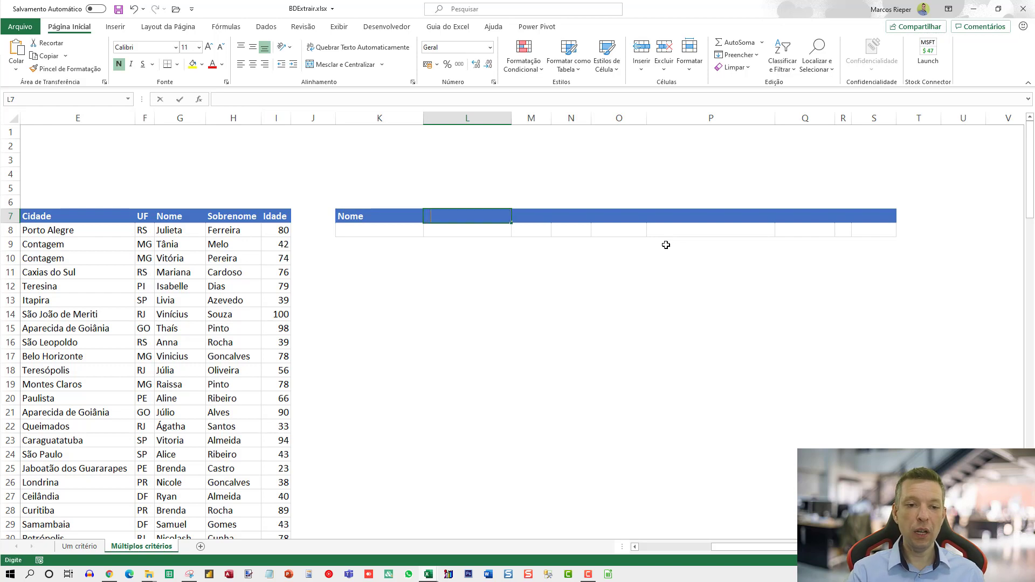
key(Tab)
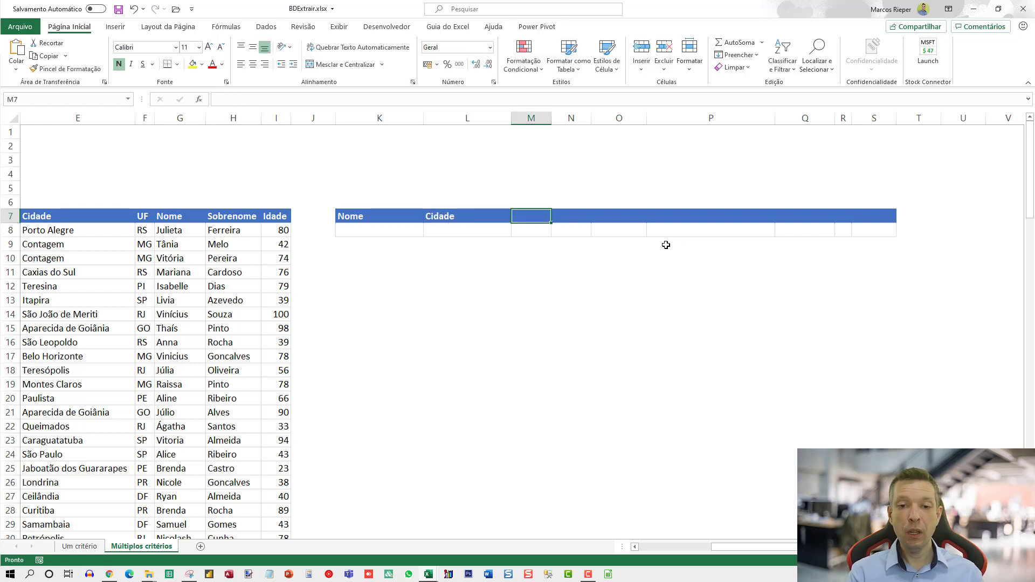
text(Idade)
key(Tab)
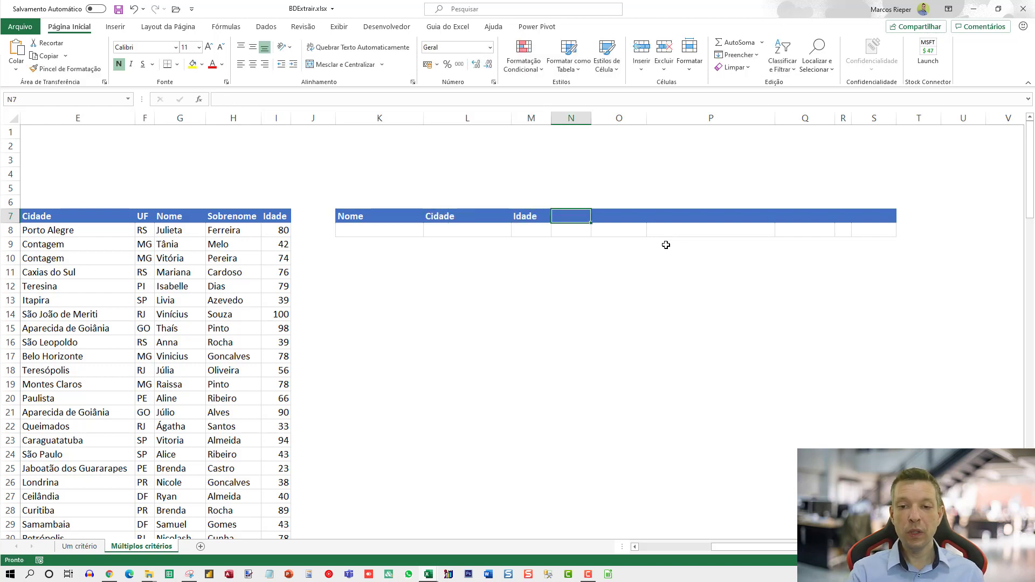
text(Idade)
key(Down)
key(Up)
key(Left)
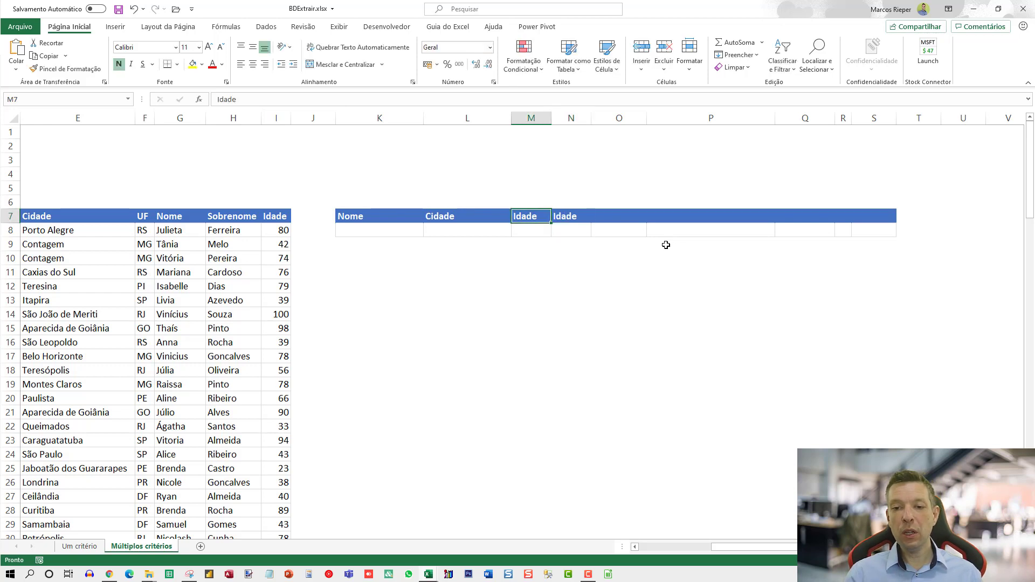
Compare the criteria headers in K7:N7 with the matching Nome and Cidade headers of the data table.
key(shift+Right)
key(shift+Left)
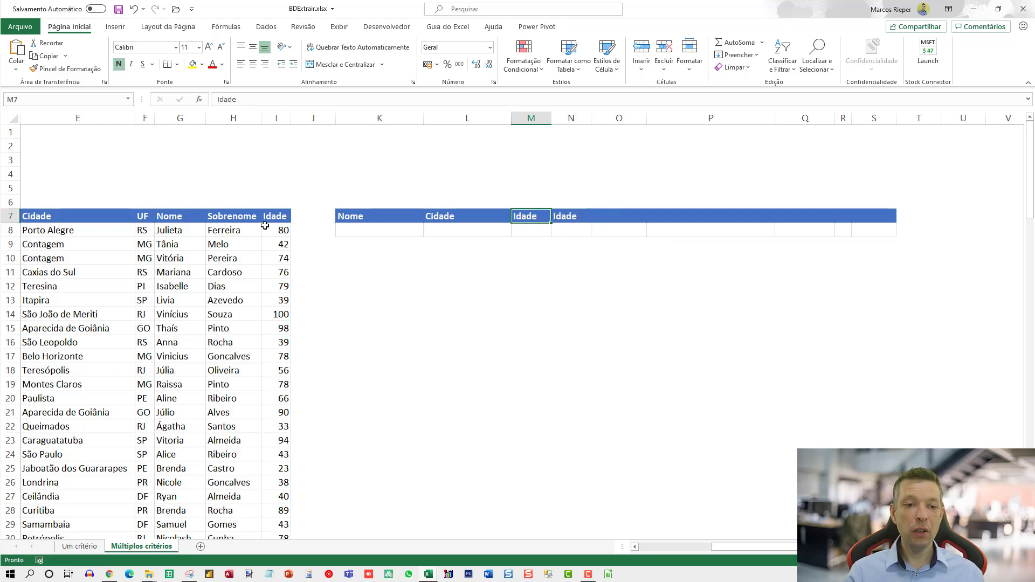
click(349, 215)
click(448, 215)
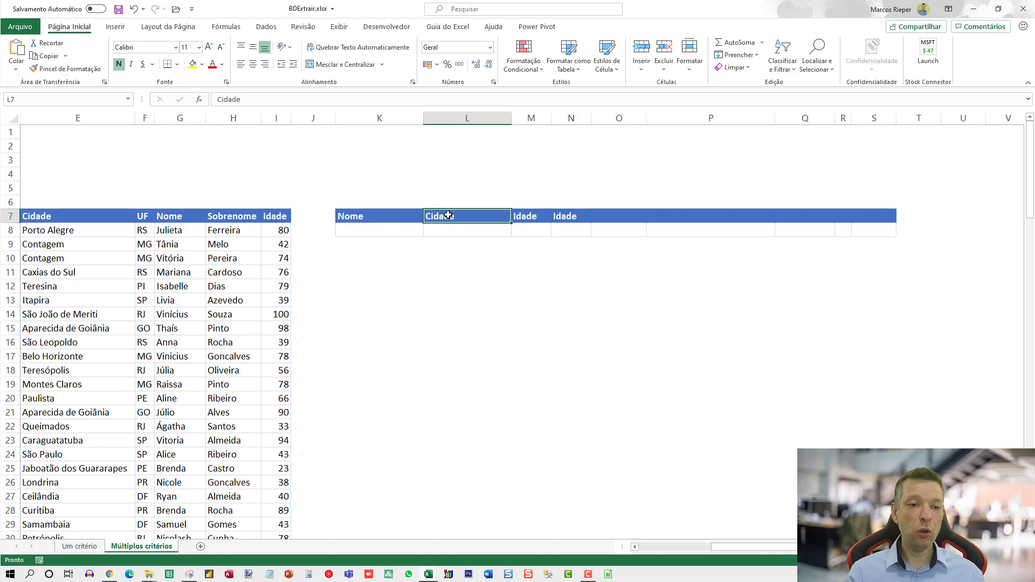
click(179, 216)
click(115, 220)
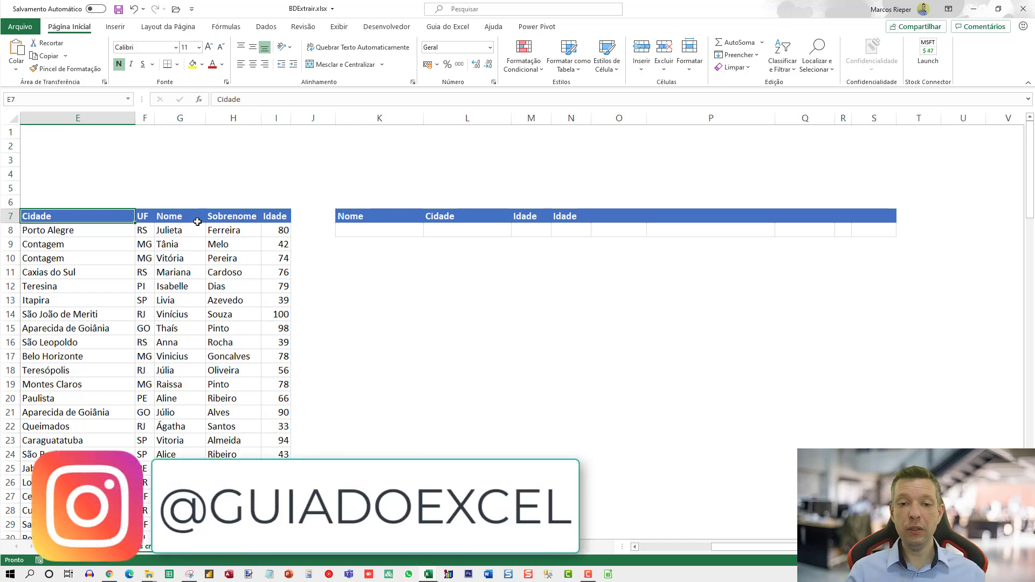
Examine the first record in row 8 of the data table for values to use as criteria.
click(371, 230)
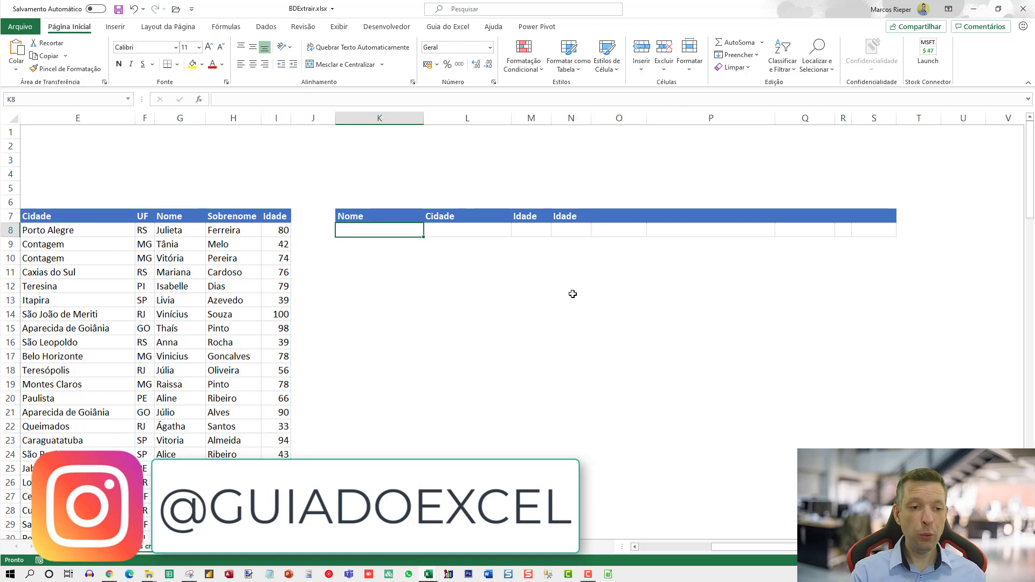
key(Left)
key(Left)
key(Left)
key(Left)
key(Left)
key(Left)
key(Left)
key(Left)
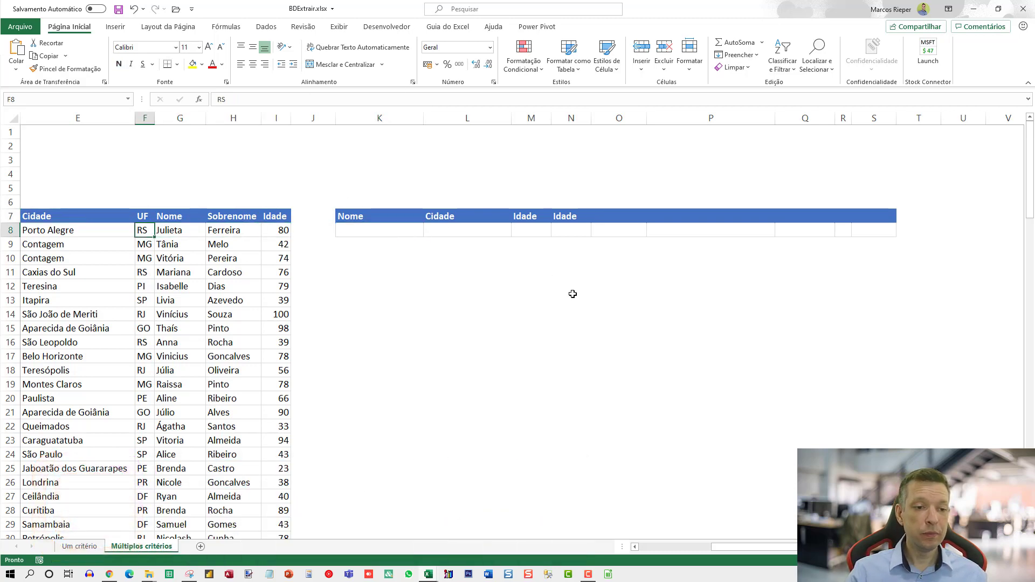
key(Right)
key(Right)
key(Right)
key(Right)
key(Right)
key(Right)
key(Right)
key(Right)
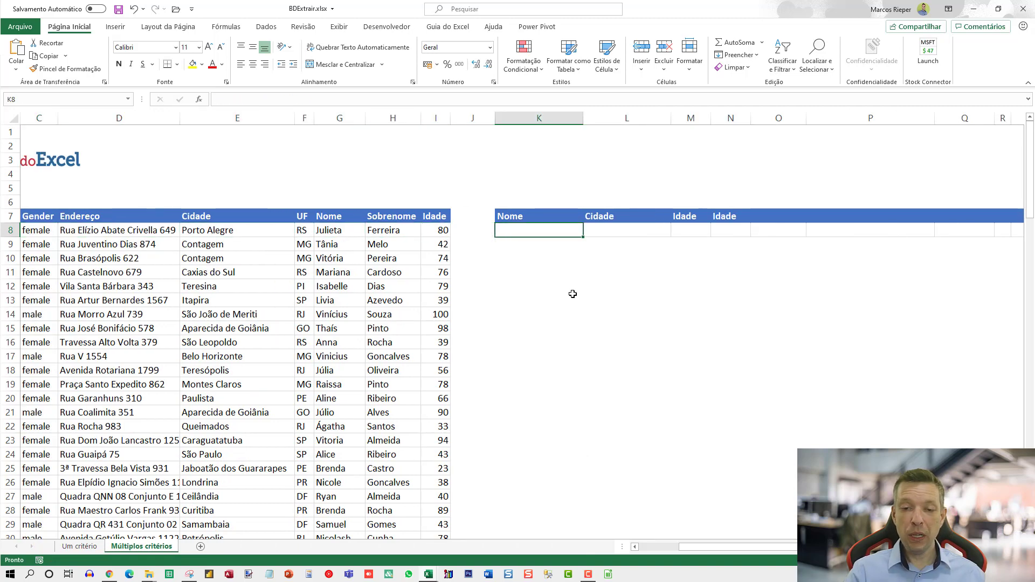
Enter the first record's first name as the Nome criterion in K8 and "Porto Alegre" as the Cidade criterion in L8.
text(Juli)
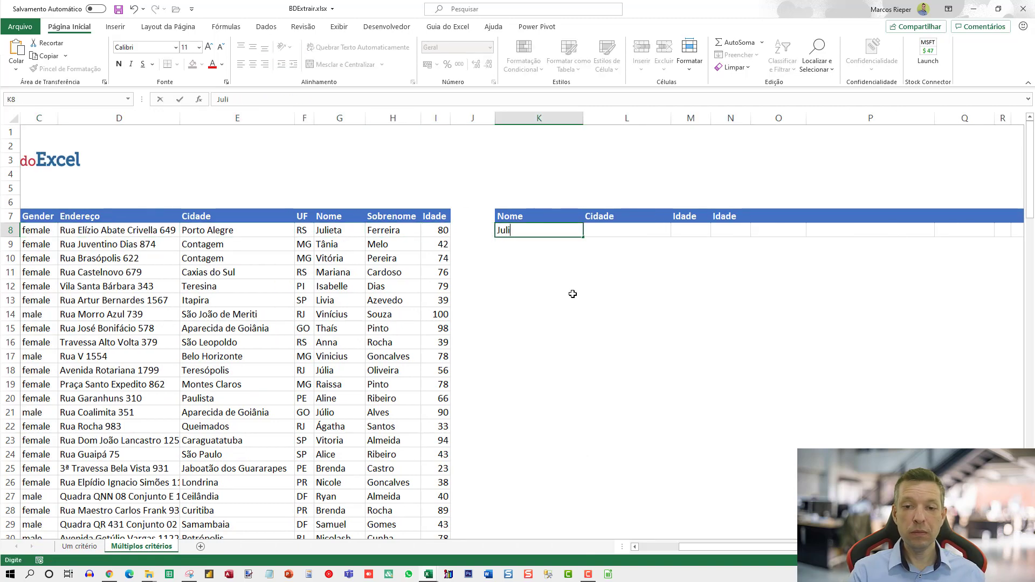
text(eta)
key(Tab)
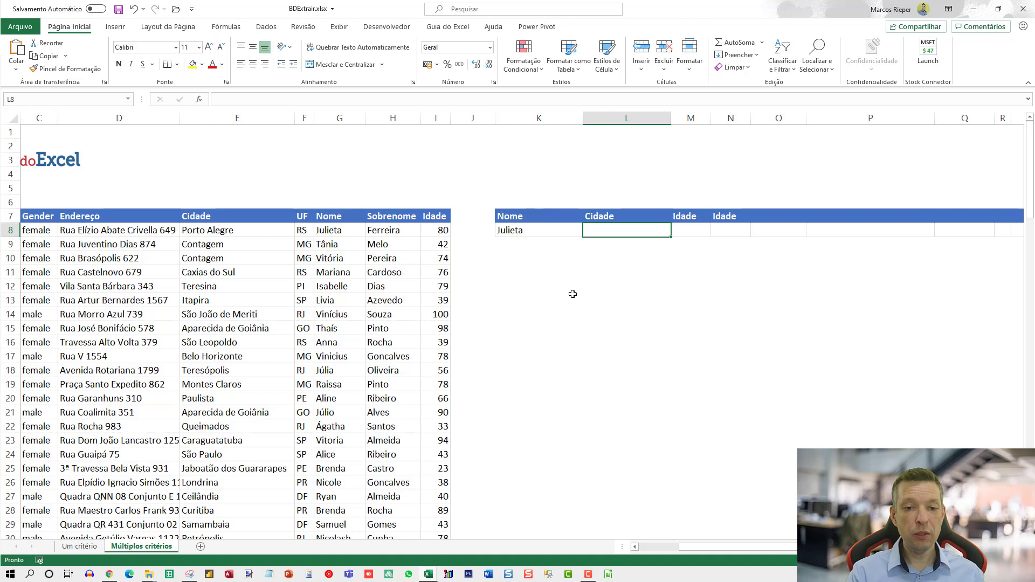
text(Porto Ale)
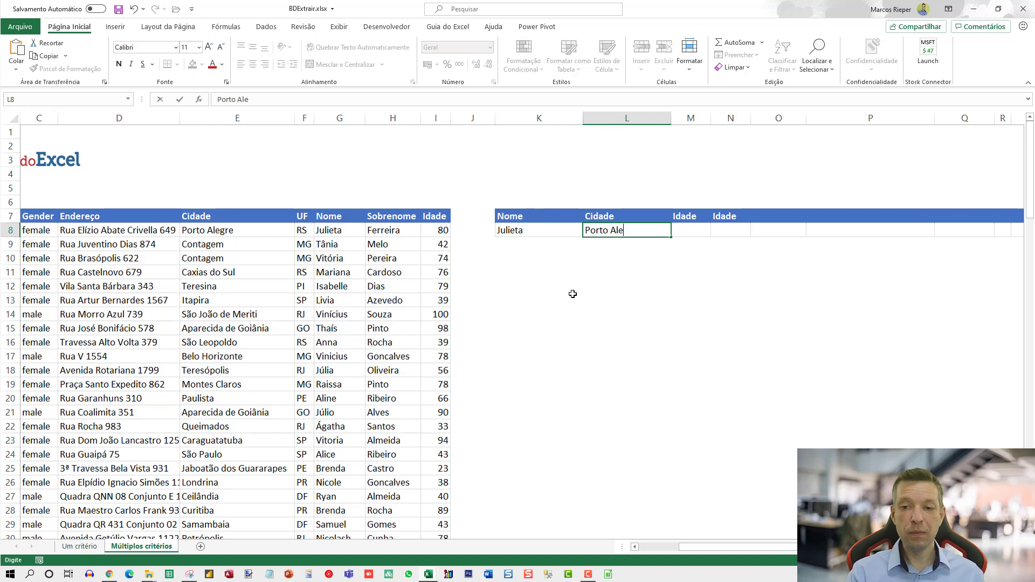
text(gre)
key(Tab)
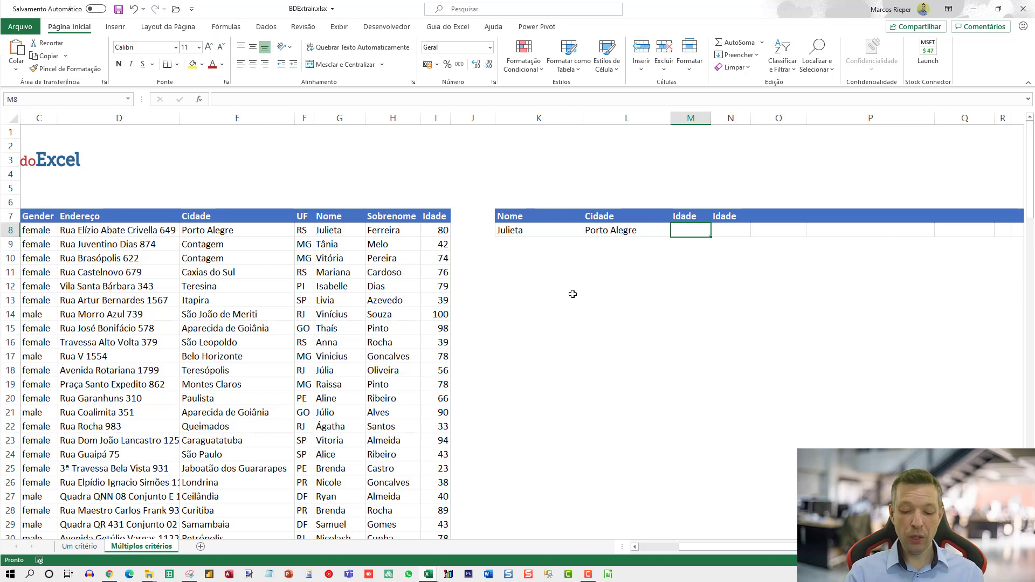
Enter the age range criteria >=70 in M8 and <=80 in N8.
text(>)
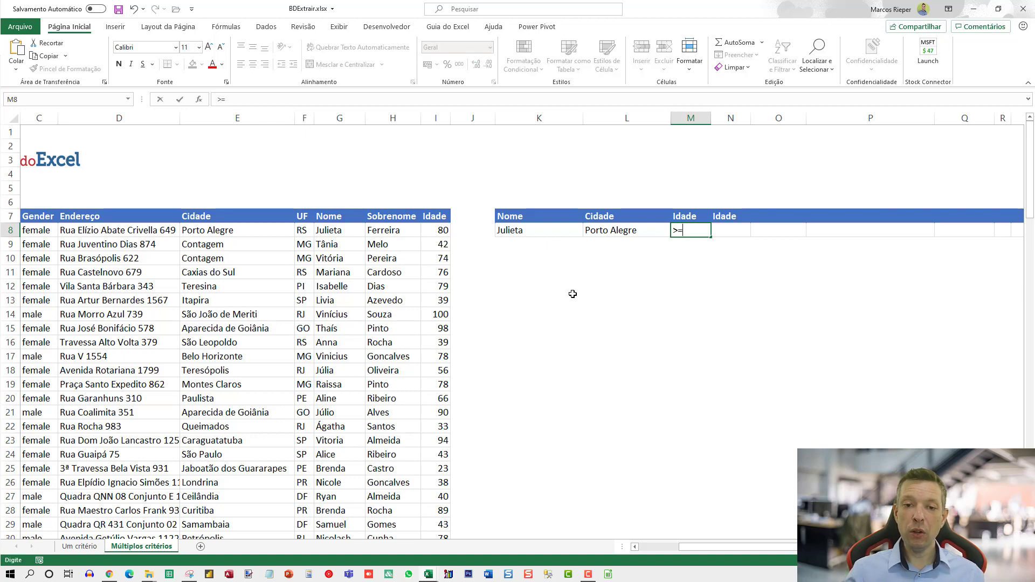
text(=70)
key(Tab)
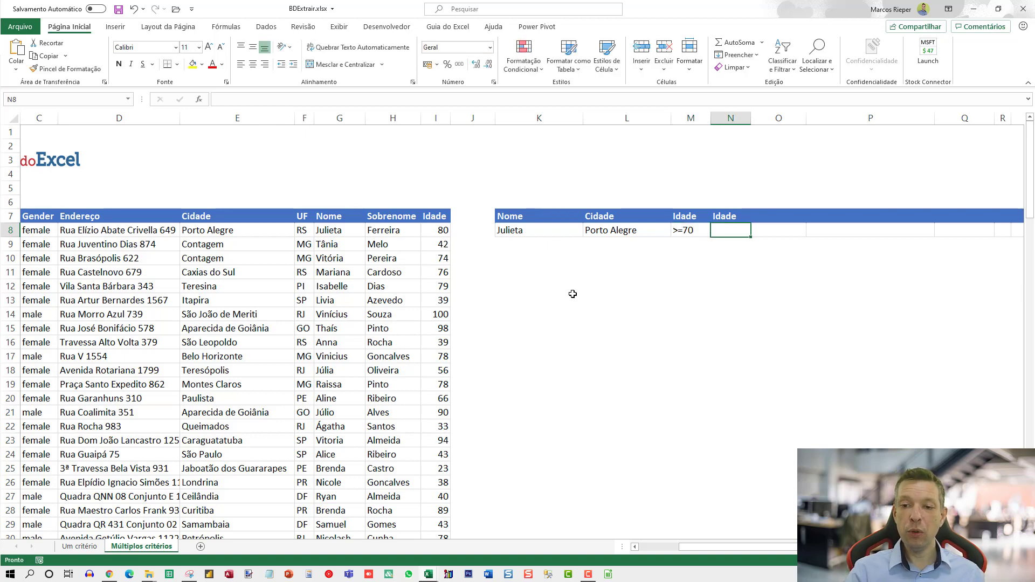
text(<=80)
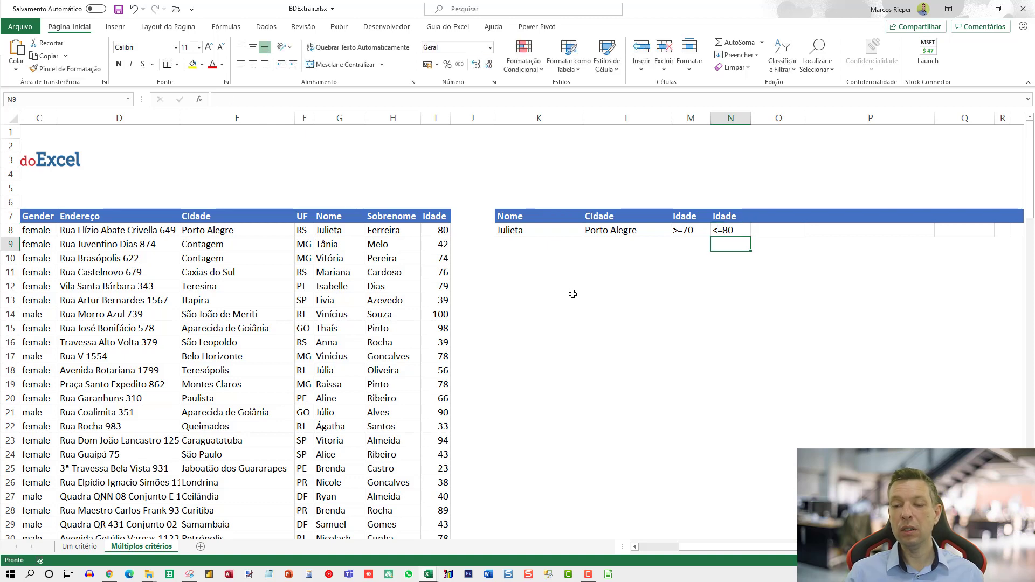
Review the criteria in K8:N8 and the empty result cells beside them in row 8.
key(Tab)
key(Tab)
key(Tab)
key(Tab)
key(Tab)
key(shift+Tab)
key(shift+Tab)
key(shift+Tab)
key(shift+Tab)
key(shift+Tab)
key(shift+Tab)
key(shift+Tab)
key(shift+Tab)
key(shift+Tab)
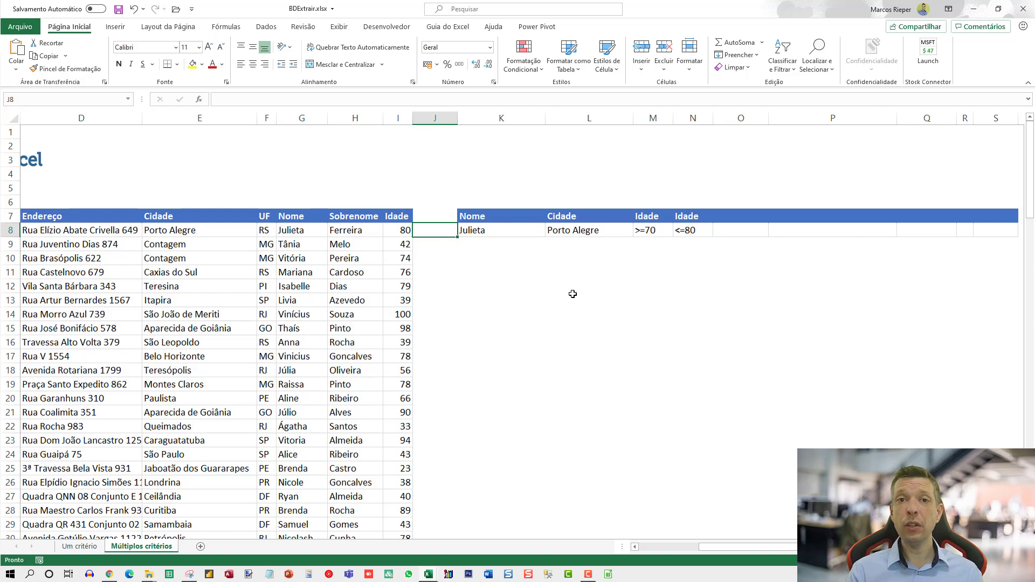
key(Tab)
key(Tab)
key(Tab)
key(Tab)
key(Tab)
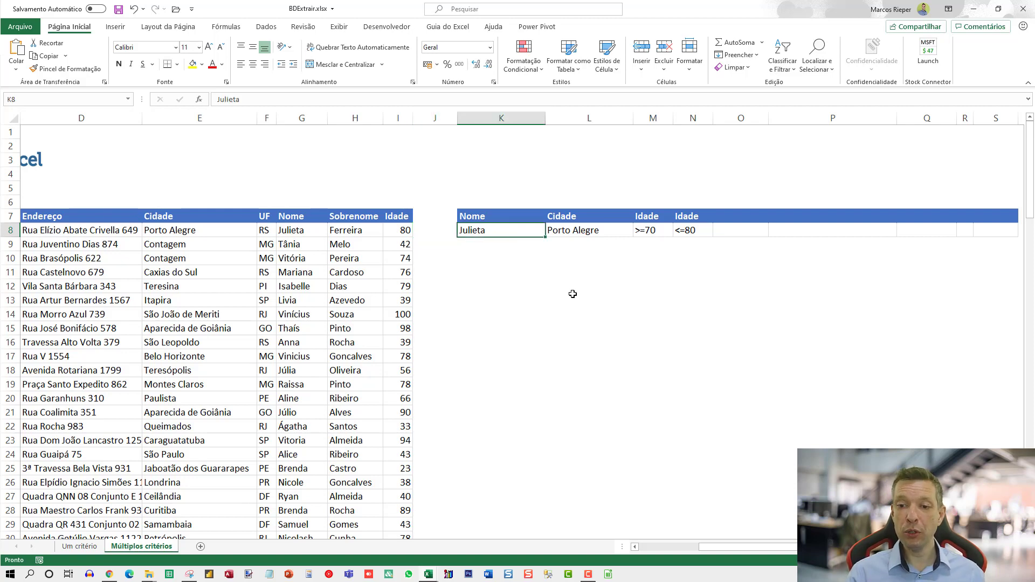
Enter the result headers Gênero in O7 and Endereço in P7.
key(Up)
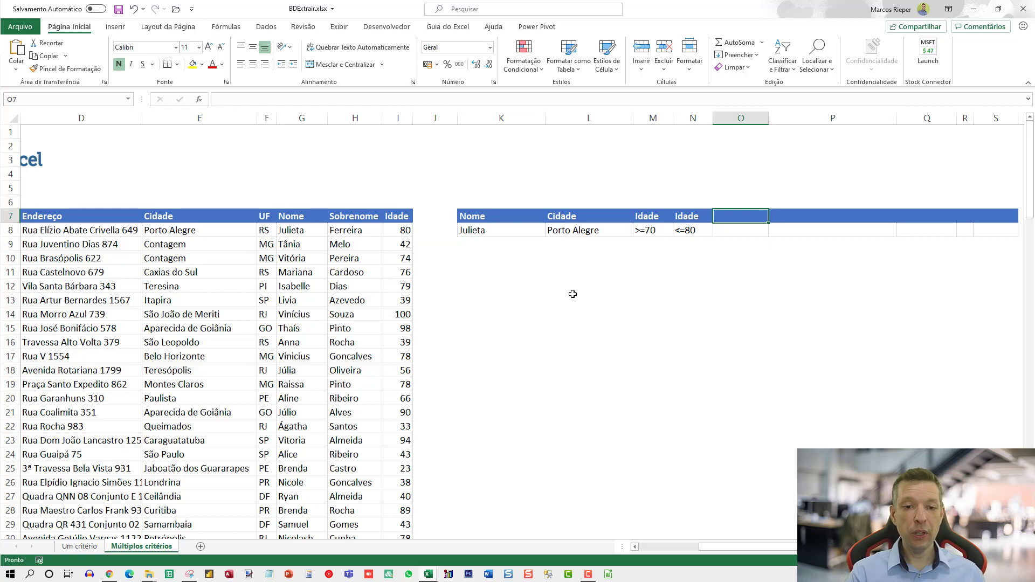
key(shift+Home)
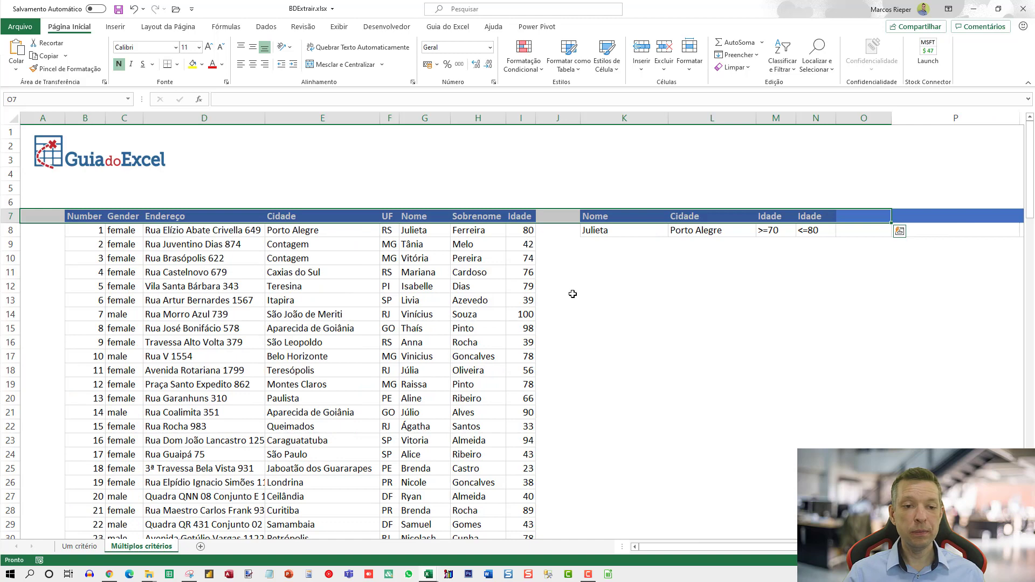
text(Ge)
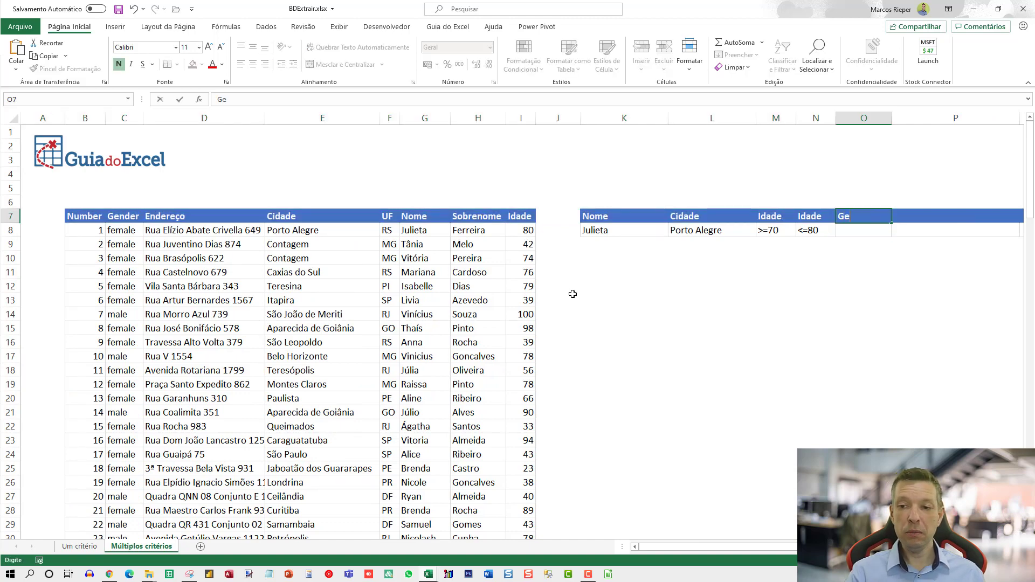
text(nero)
key(Tab)
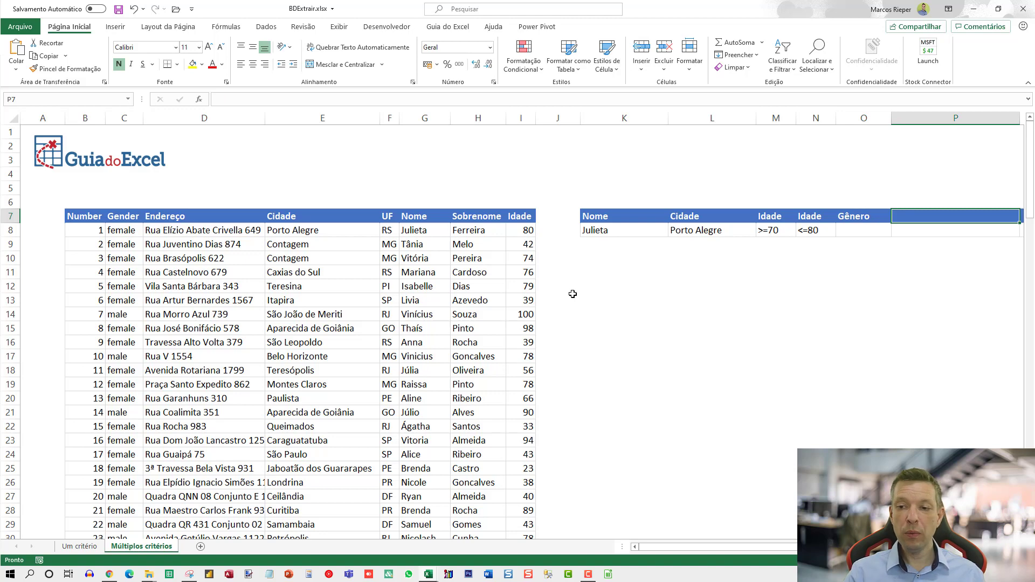
key(Right)
key(Right)
key(Left)
key(Left)
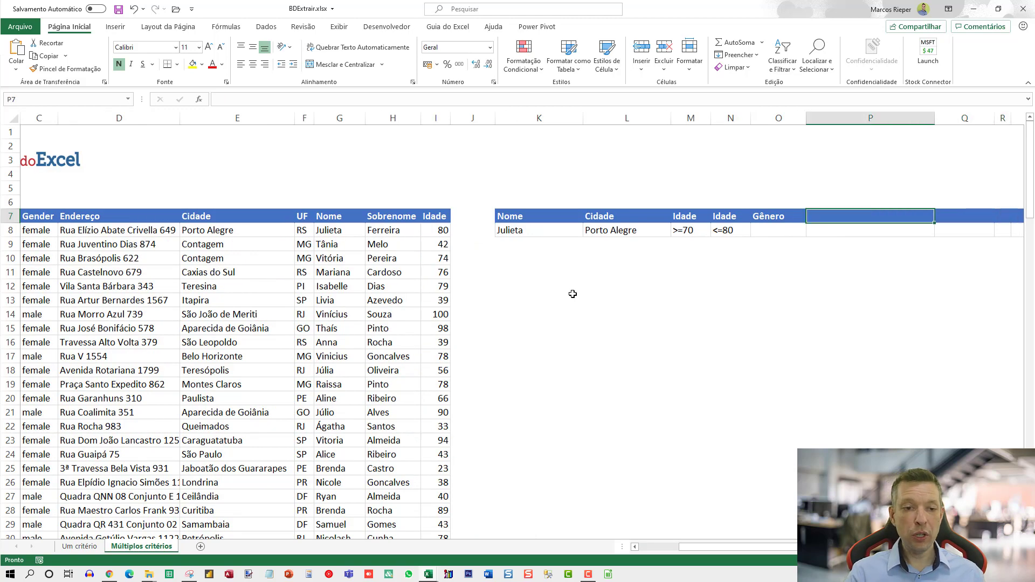
text(Endereço)
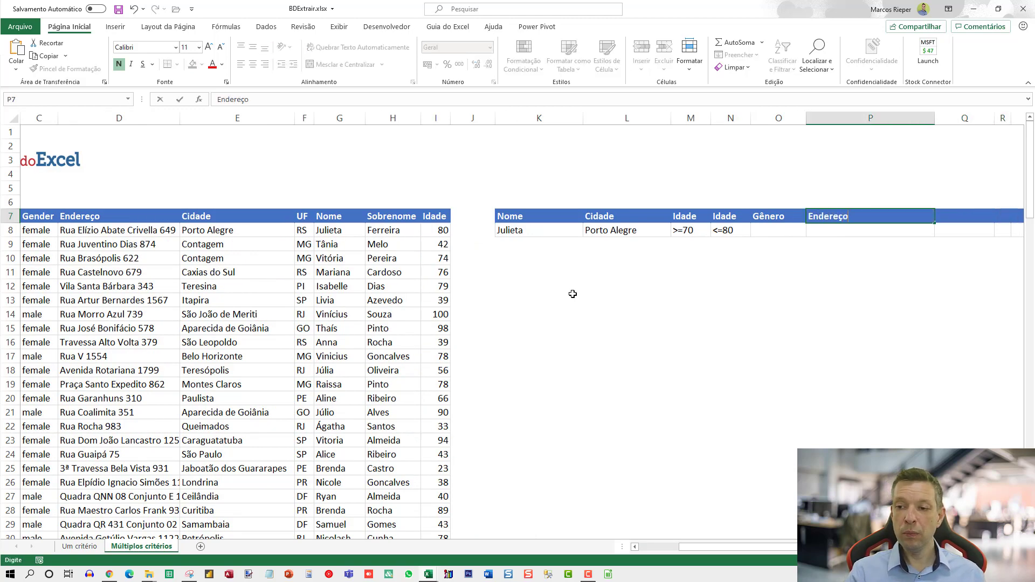
key(Tab)
Enter the result headers Sobrenome, UF and Idade in Q7:S7.
key(Right)
text(UF)
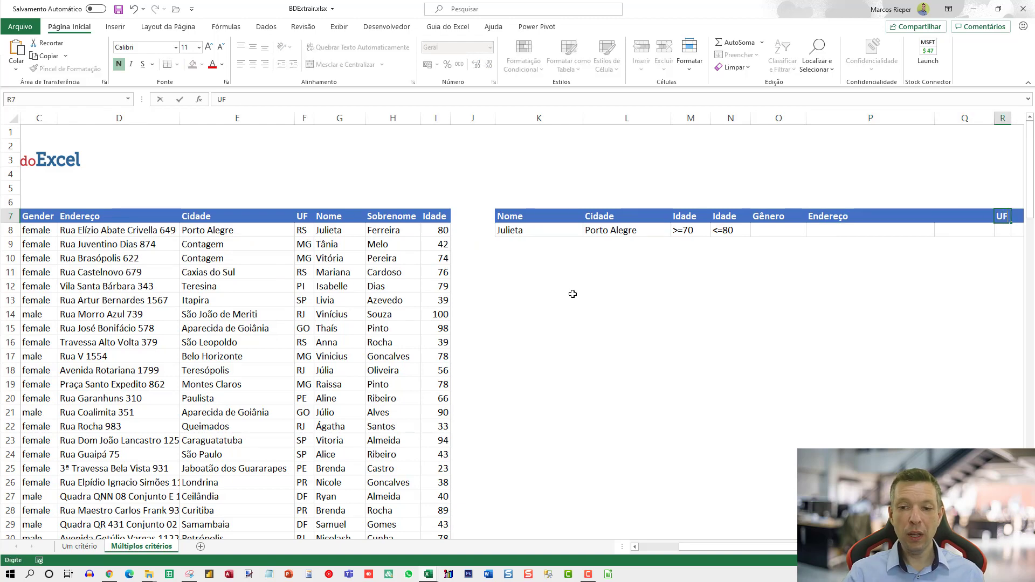
key(Left)
text(Sob)
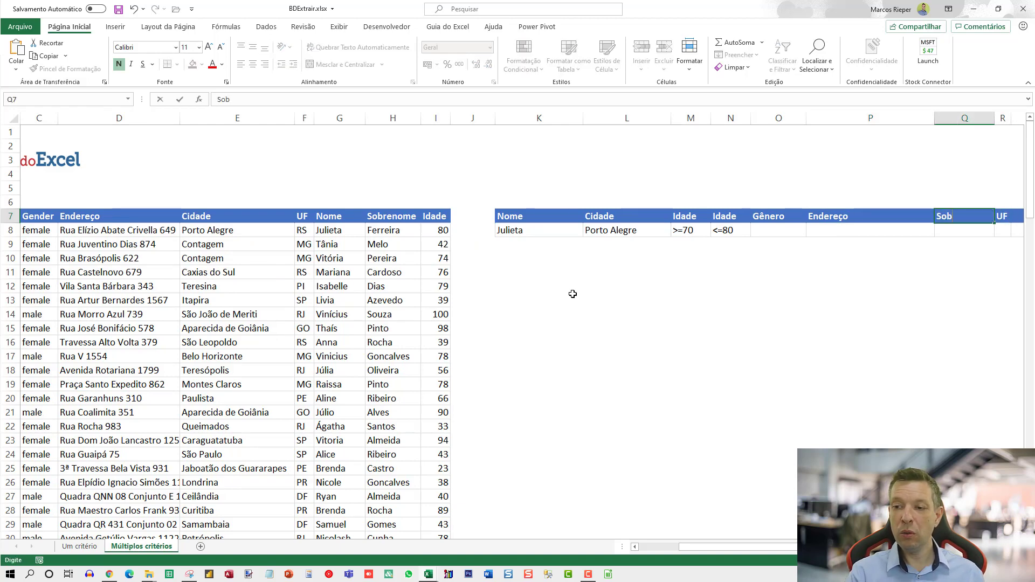
text(renome)
key(Tab)
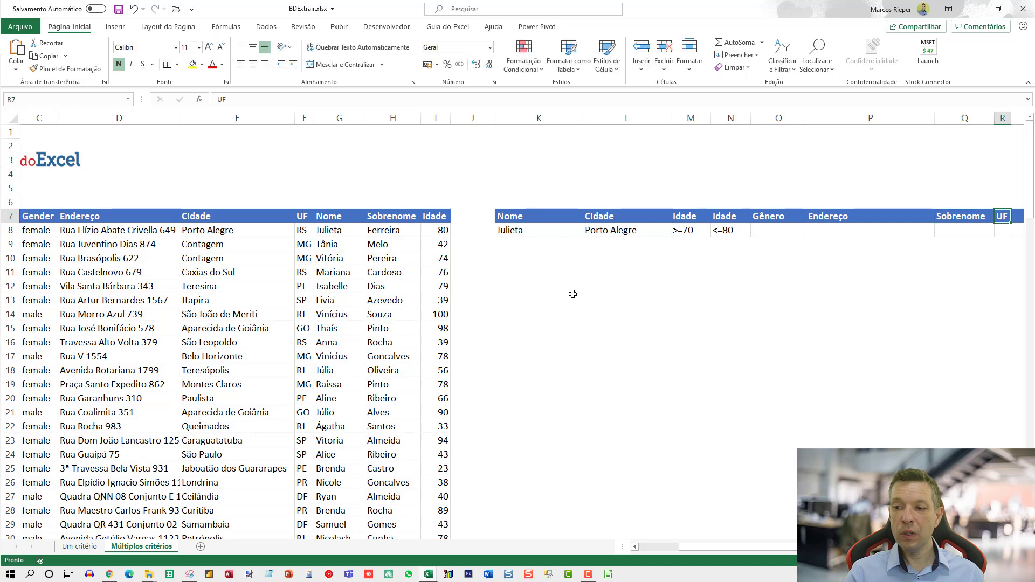
key(Right)
text(idade)
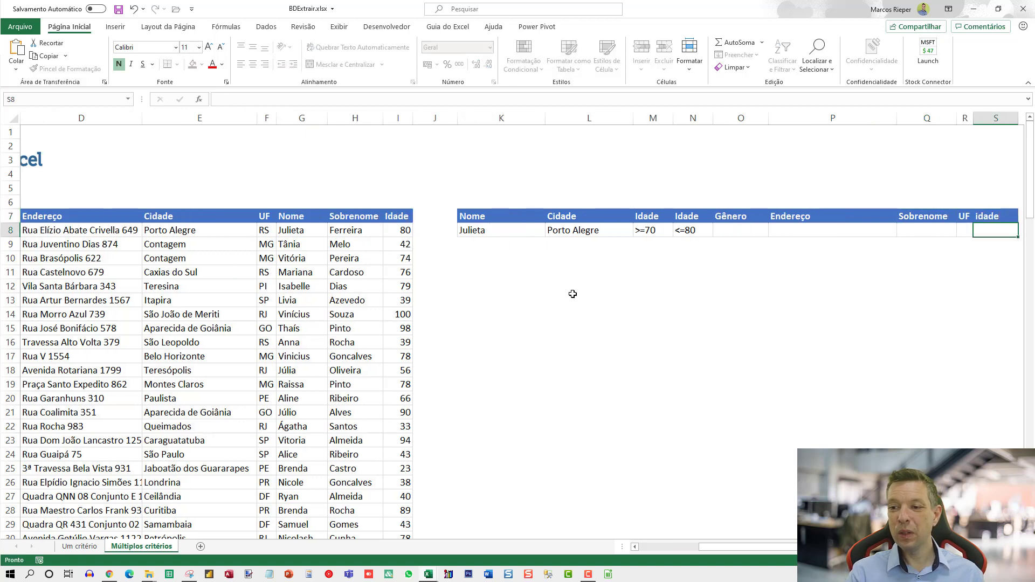
key(ctrl+Return)
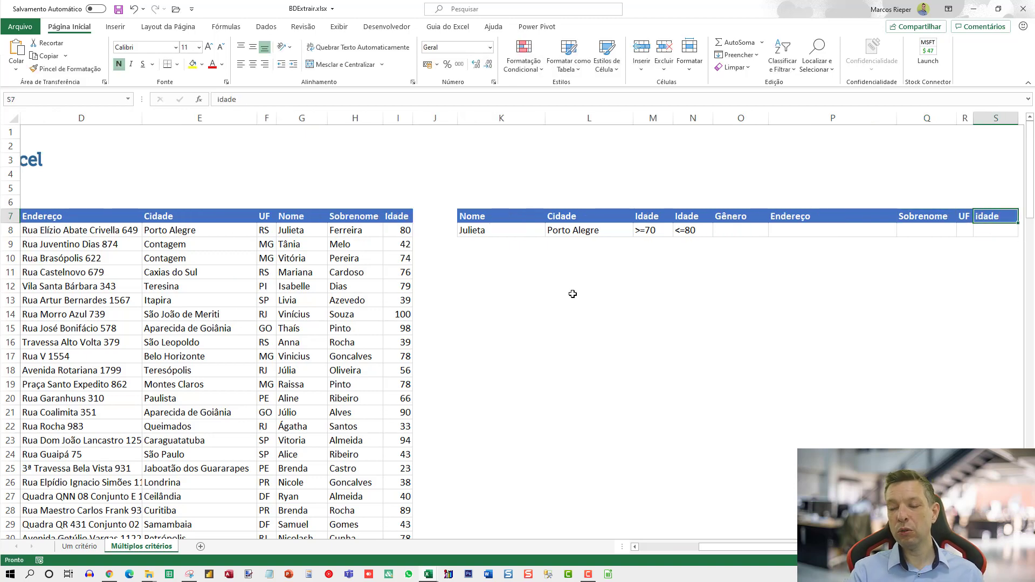
text(Idade)
key(Return)
Review the result headers in row 7 of the lookup area against the data table's headers.
key(Left)
key(Left)
key(Left)
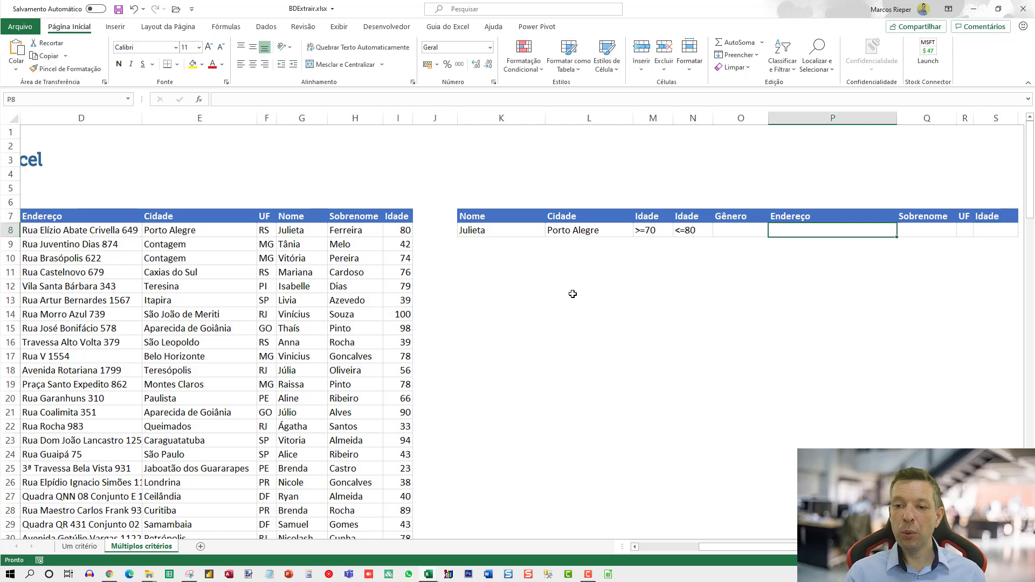
key(Left)
key(Left)
key(Up)
key(Right)
key(Right)
key(Right)
key(Right)
key(Left)
key(Right)
key(Left)
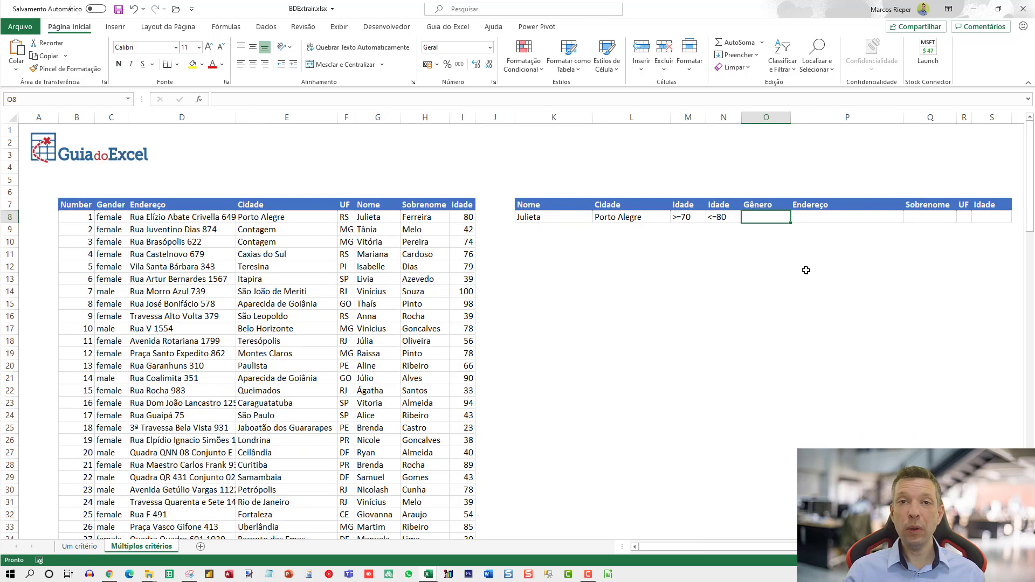
Rename the data table's Gender header in C7 to Gênero so it matches the result header.
click(112, 206)
text(g)
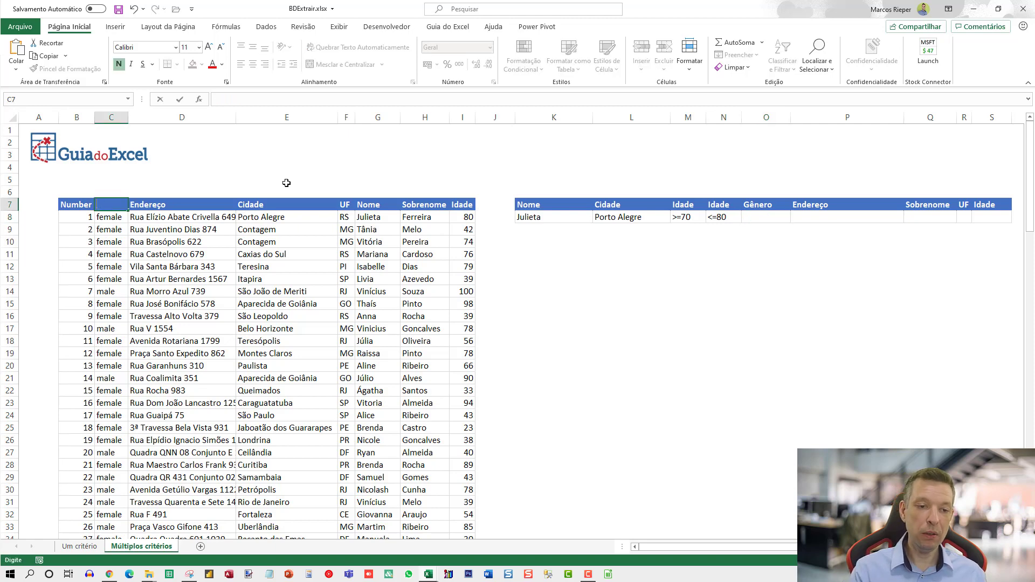
text(ênero)
key(Return)
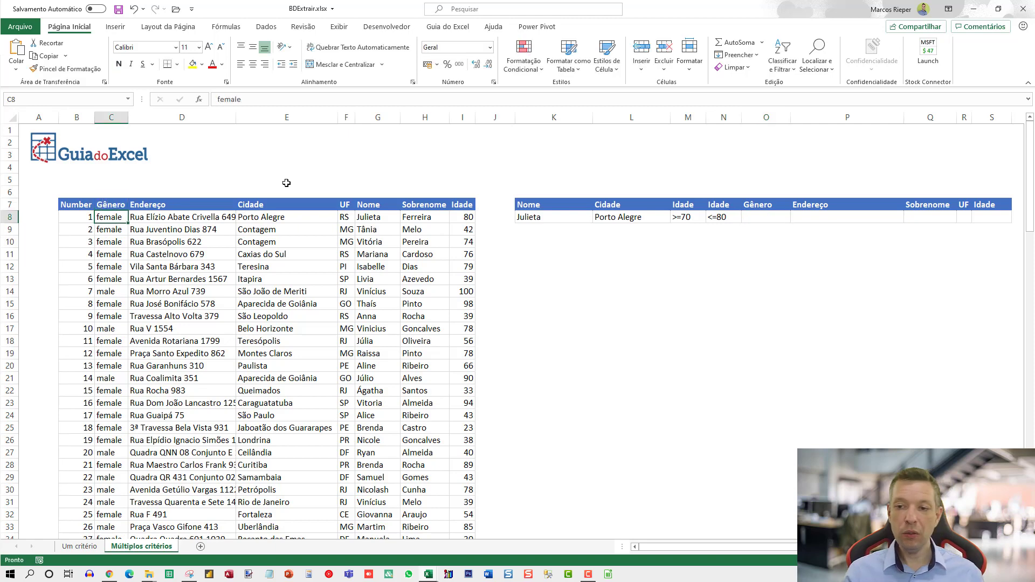
Begin a BDEXTRAIR formula in O8 with the whole data table $B$7:$I$122 as an absolute database range.
click(766, 216)
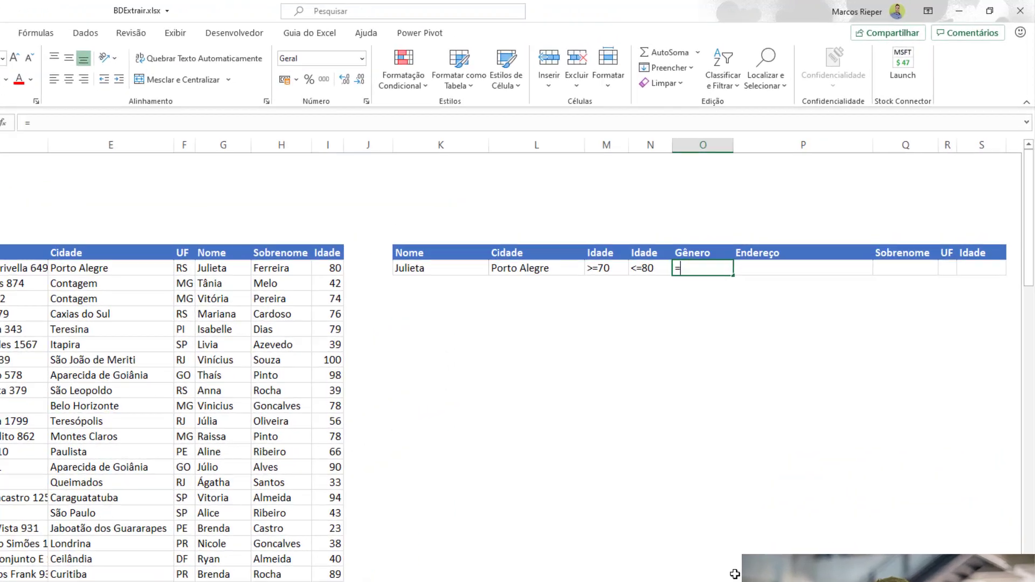
text(=BD)
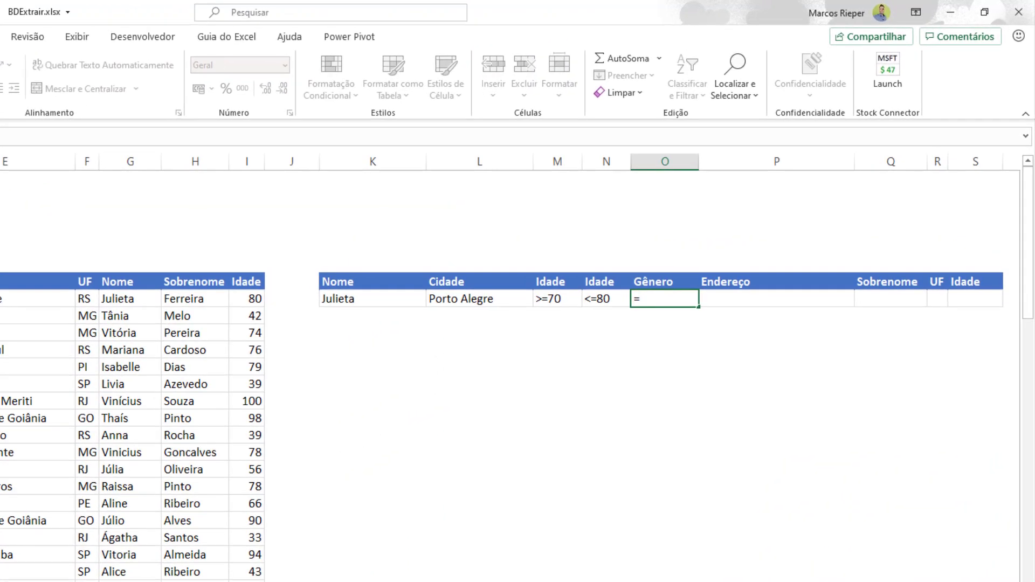
text(EXTRAIR()
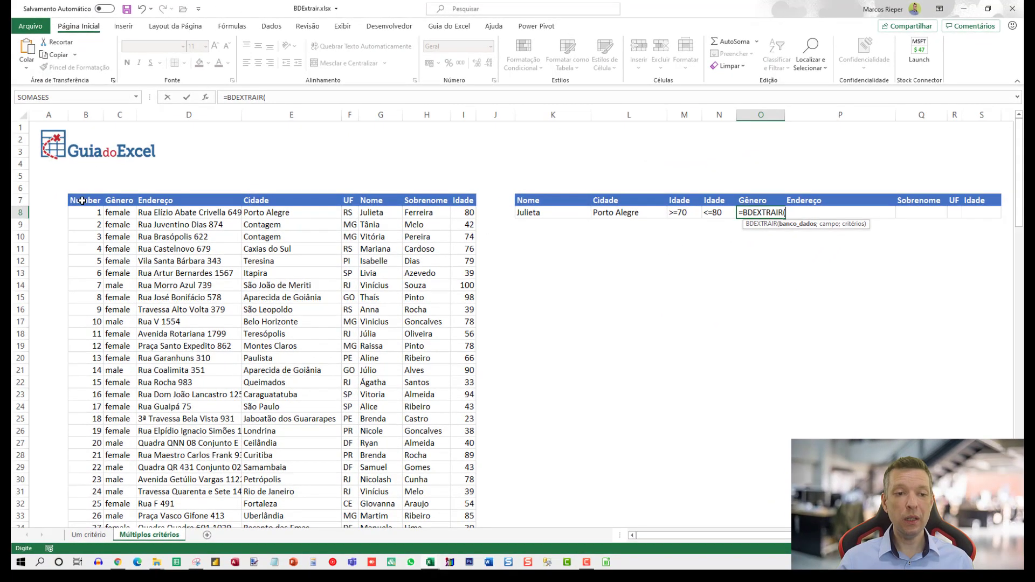
drag(82, 200, 470, 226)
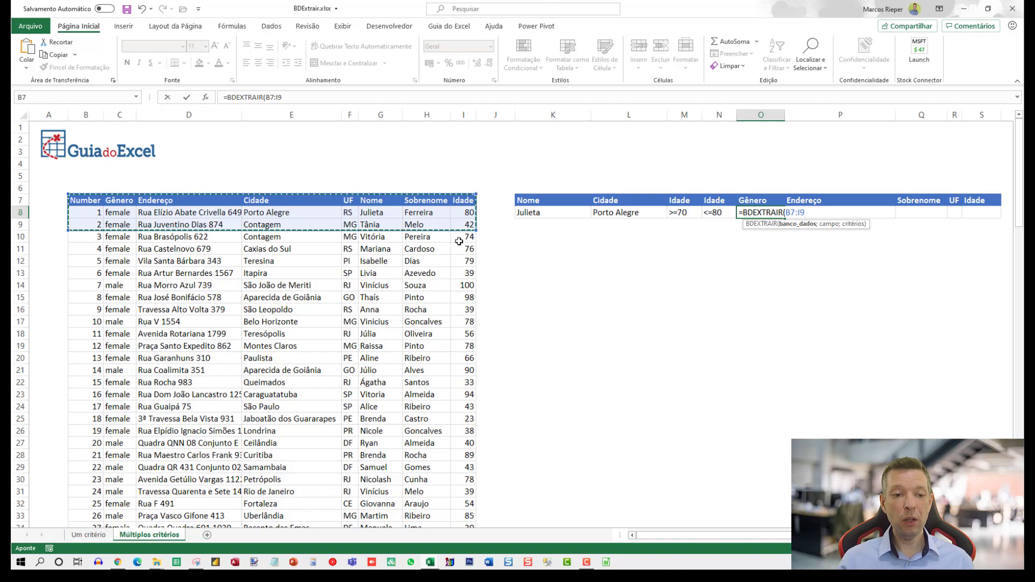
key(ctrl+shift+Down)
key(F4)
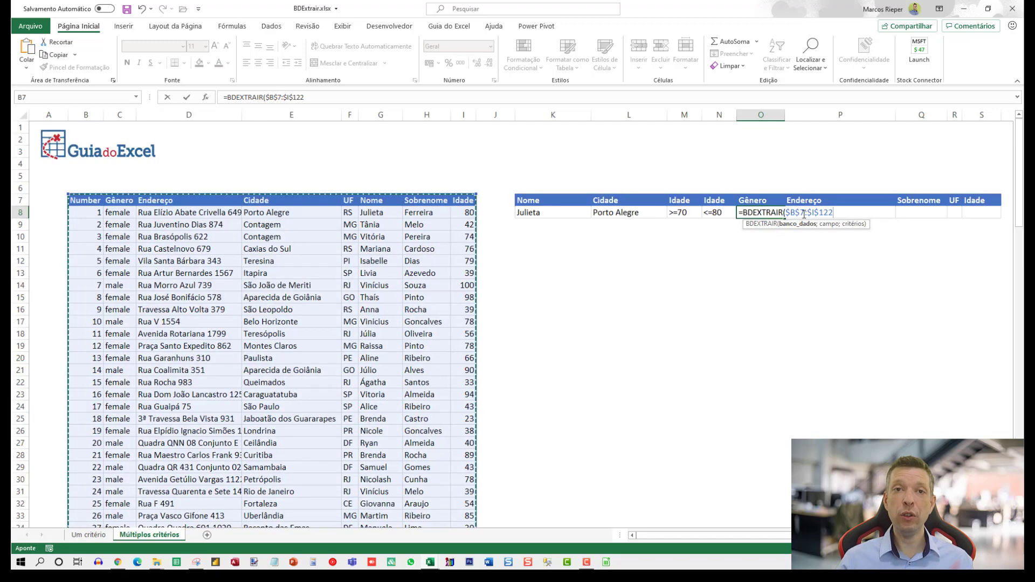
text(;)
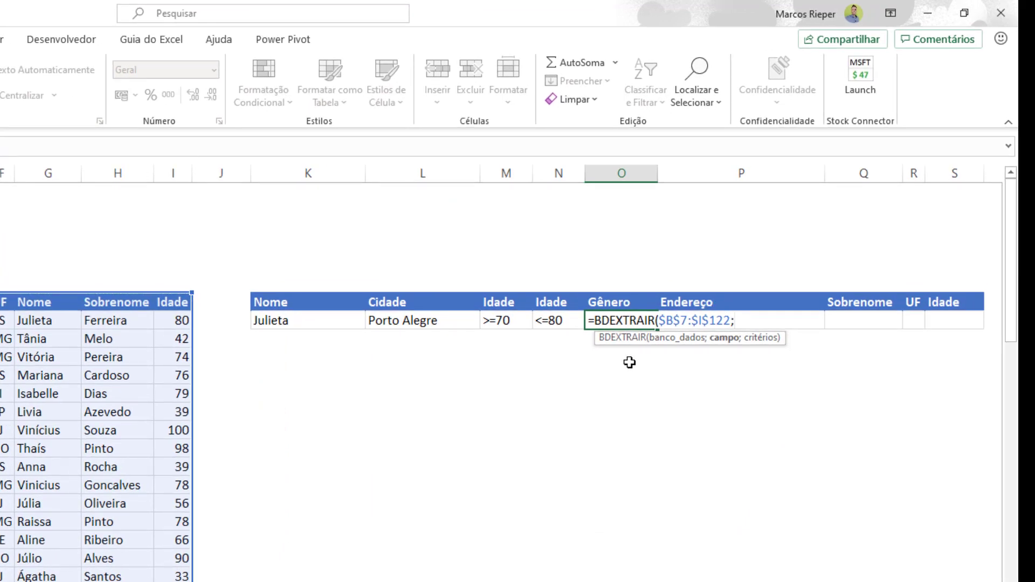
Complete the O8 formula with header O7 as the field and absolute range $K$7:$N$8 as the criteria.
click(622, 301)
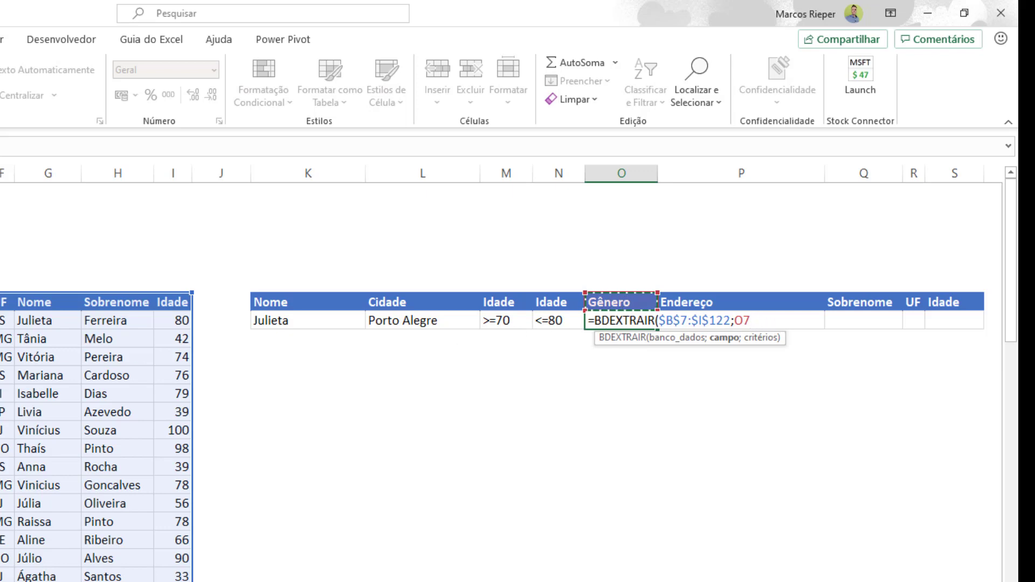
text(;)
drag(287, 303, 556, 327)
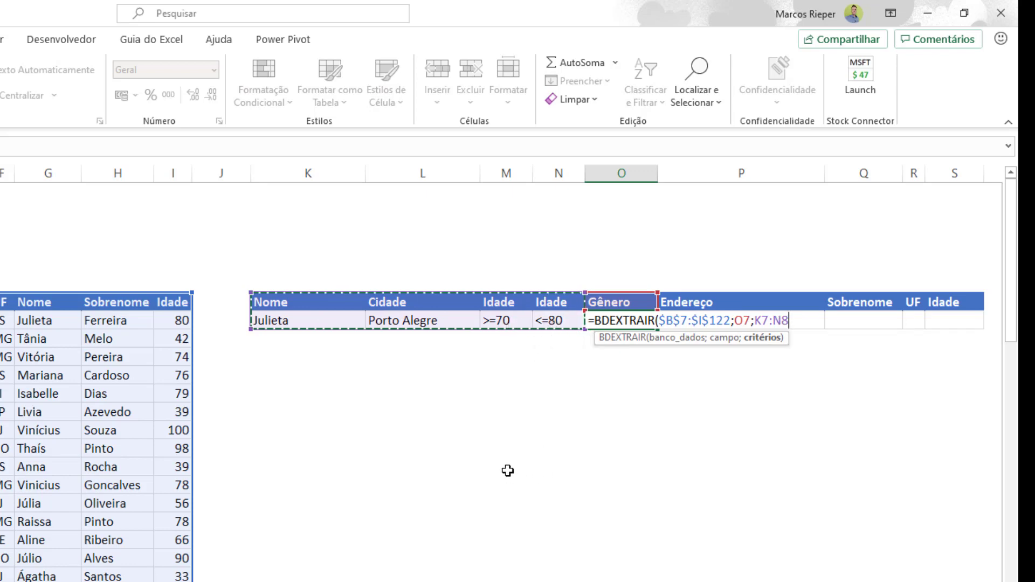
key(F4)
text())
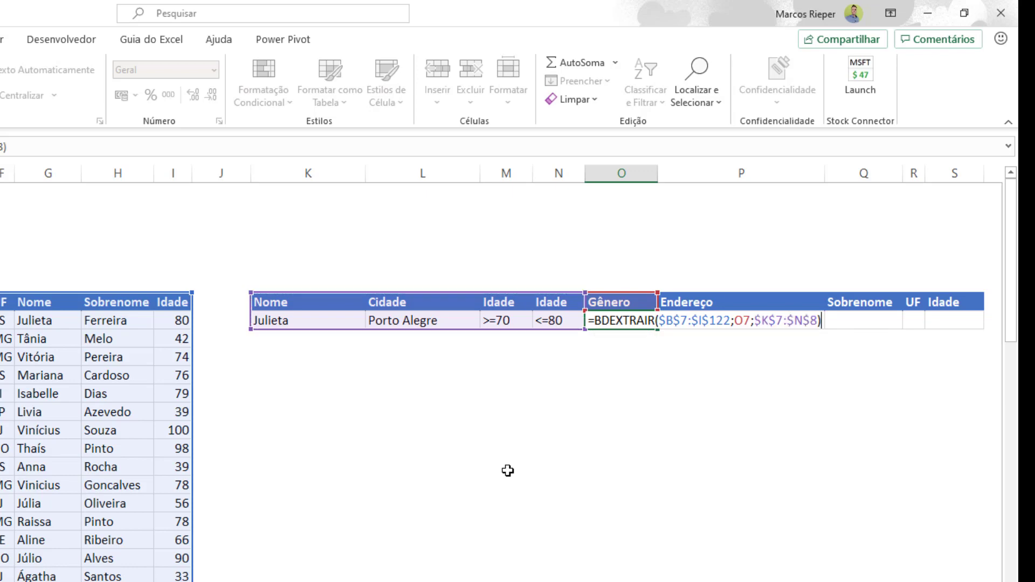
key(ctrl+Return)
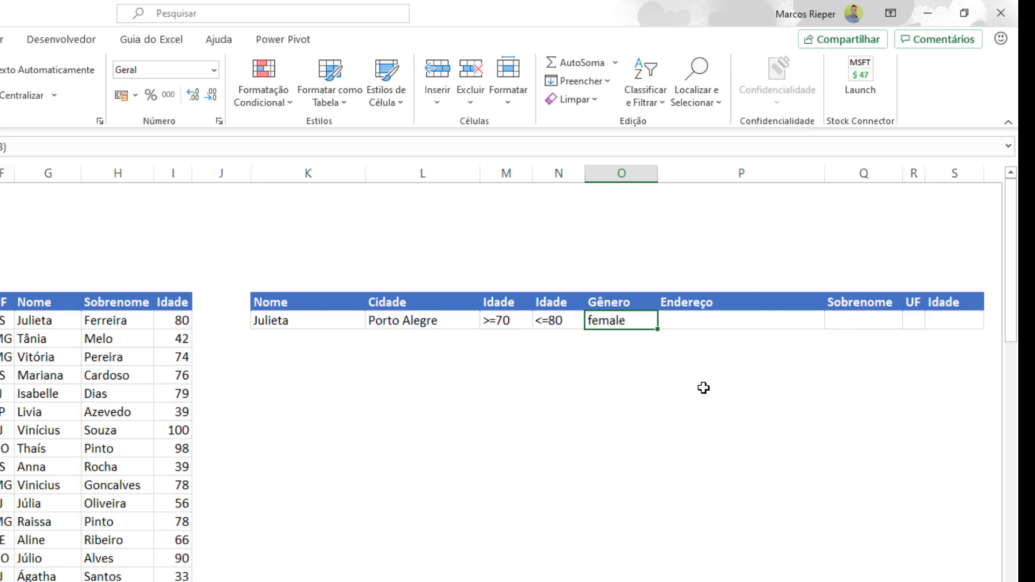
Copy the O8 lookup formula to P8:S8 and compare the results with the data table's first record.
key(ctrl+c)
key(Right)
key(ctrl+v)
key(Right)
key(ctrl+v)
key(Right)
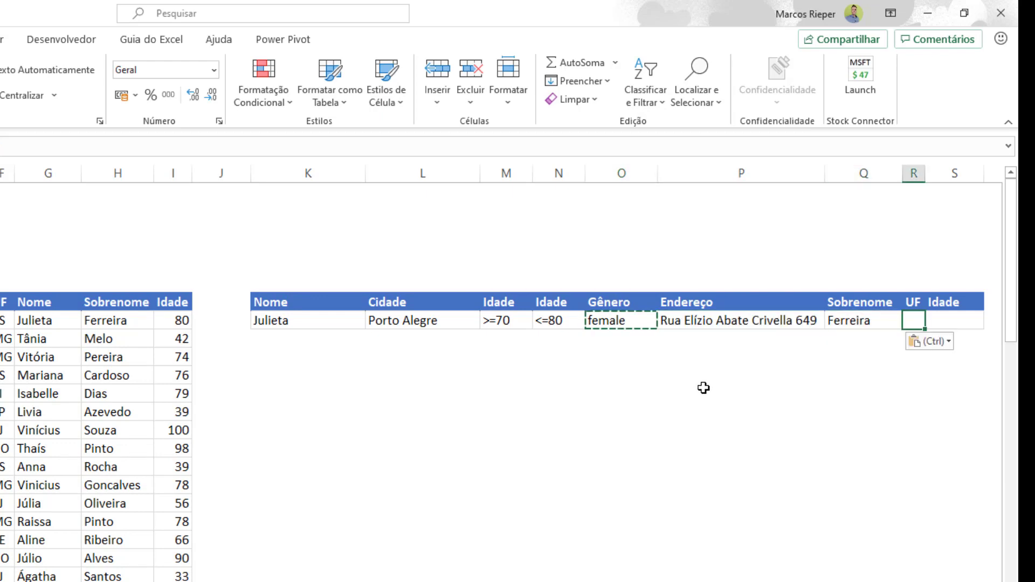
key(ctrl+v)
key(Right)
key(ctrl+v)
key(Escape)
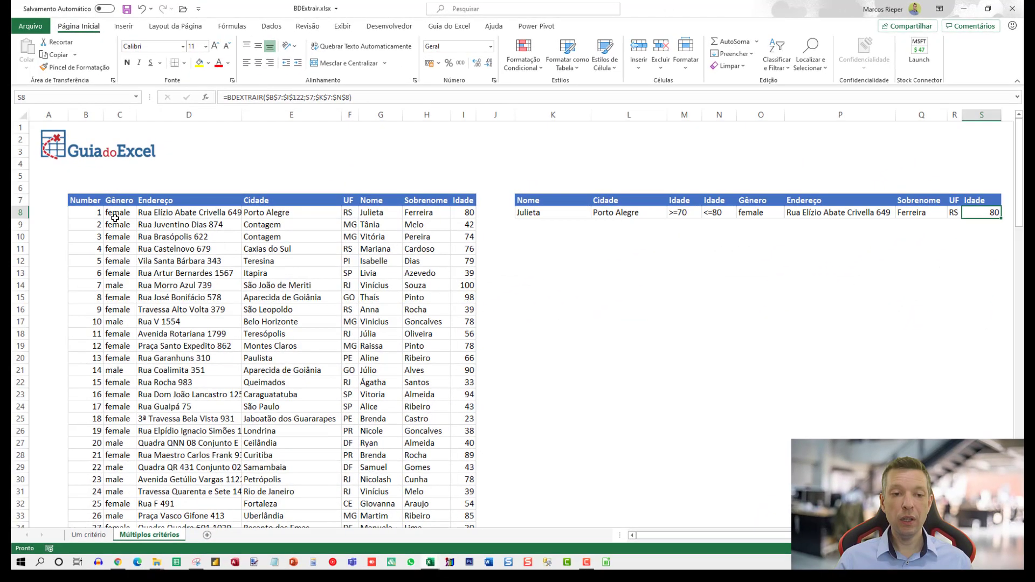
drag(115, 214, 464, 214)
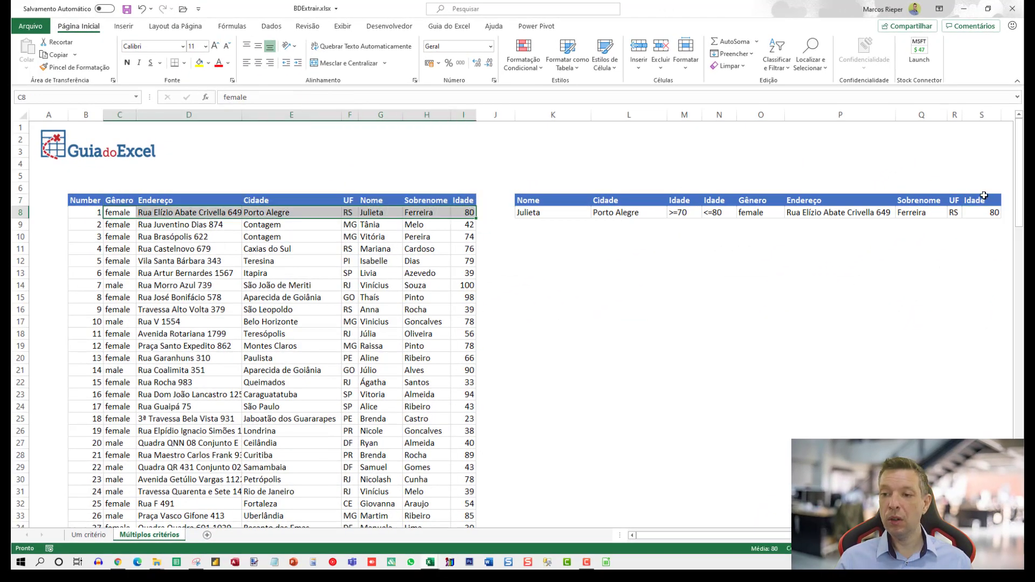
Change the Sobrenome result header in Q7 to Number so that column returns a different field.
click(918, 201)
text(nUMBER)
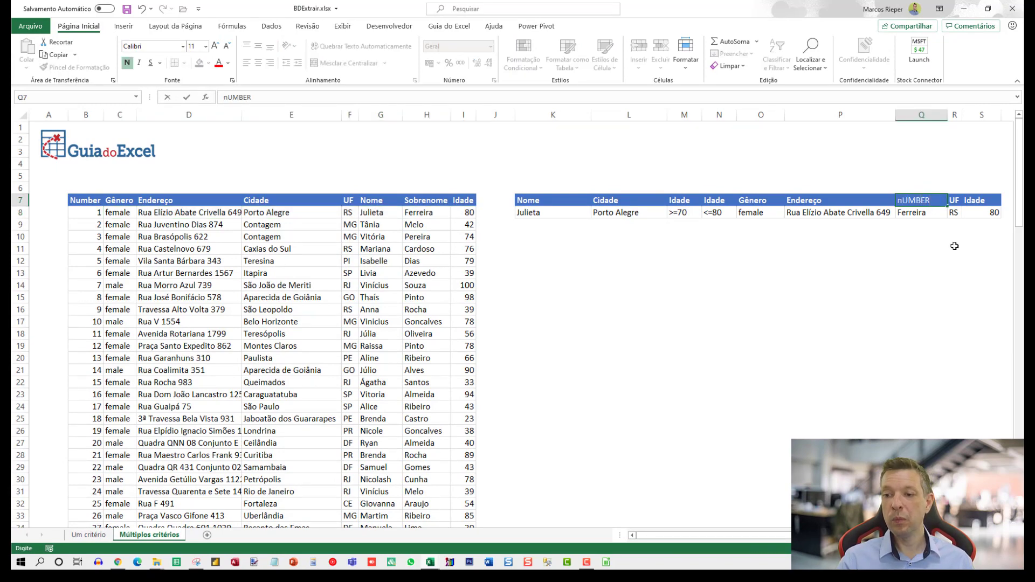
key(ctrl+Return)
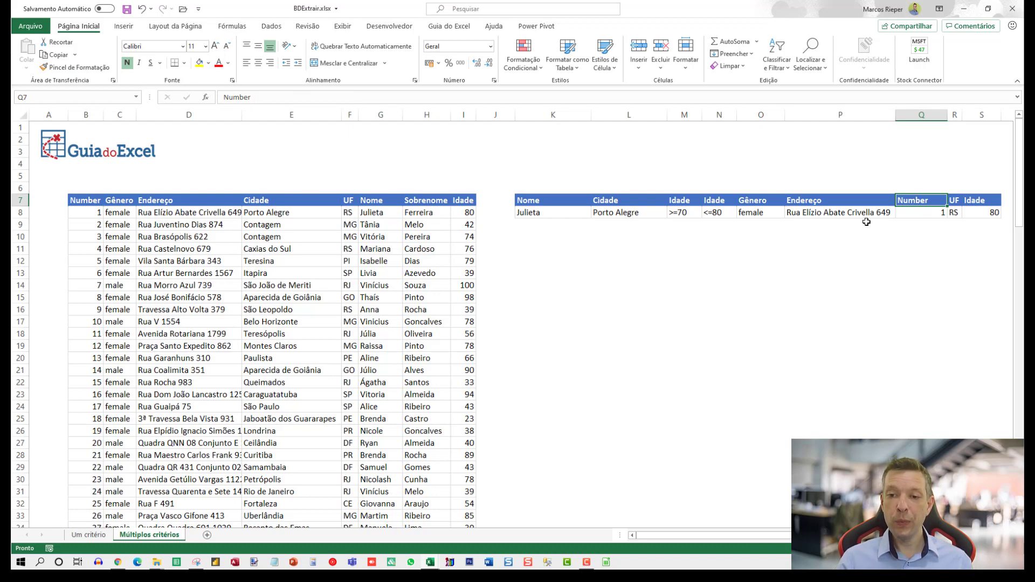
Search the data table's Nome column for another record with the same first name as the criterion in K8.
click(706, 218)
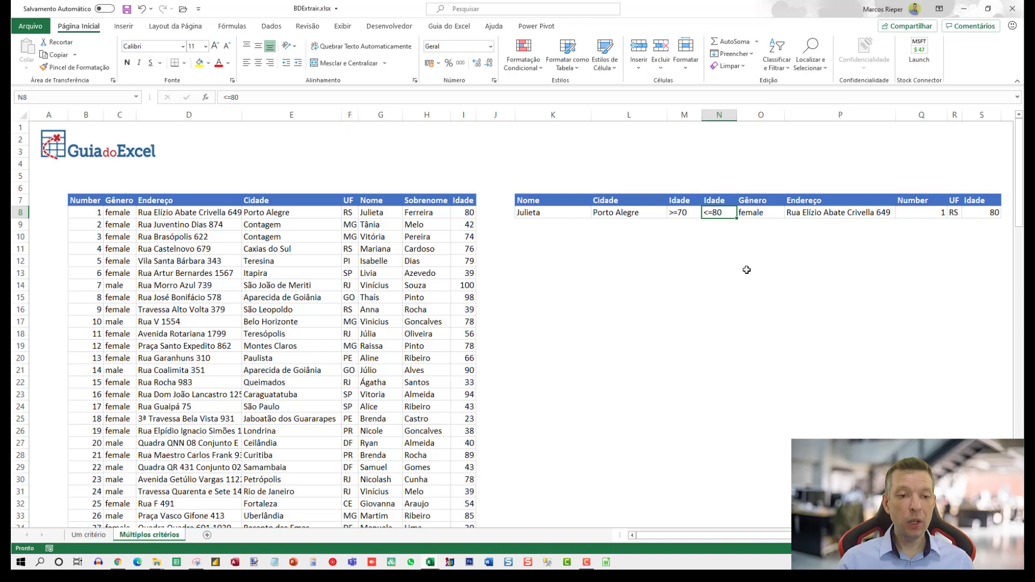
click(387, 114)
key(ctrl+f)
text(JULIETA)
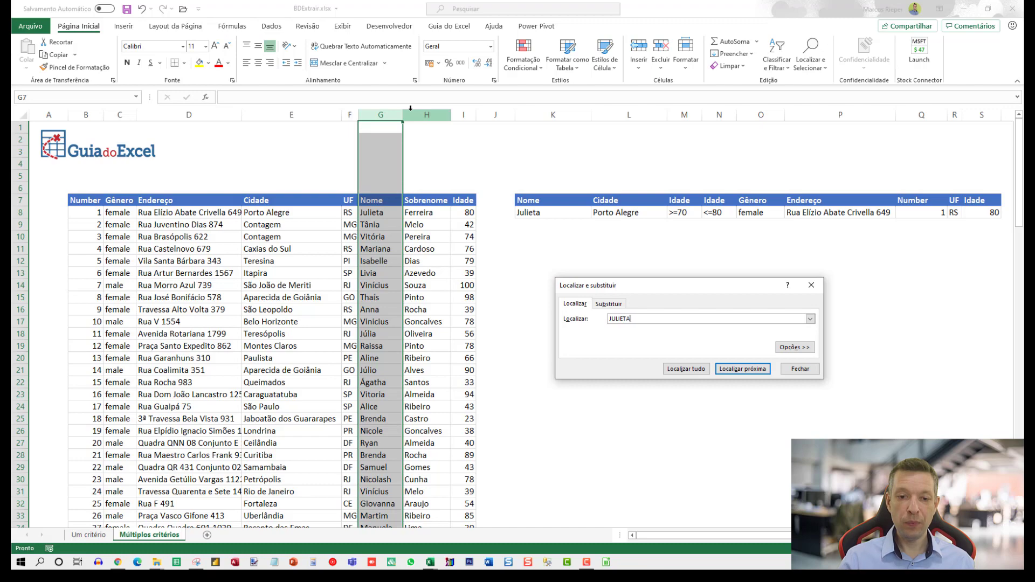
key(Return)
key(Return)
key(Escape)
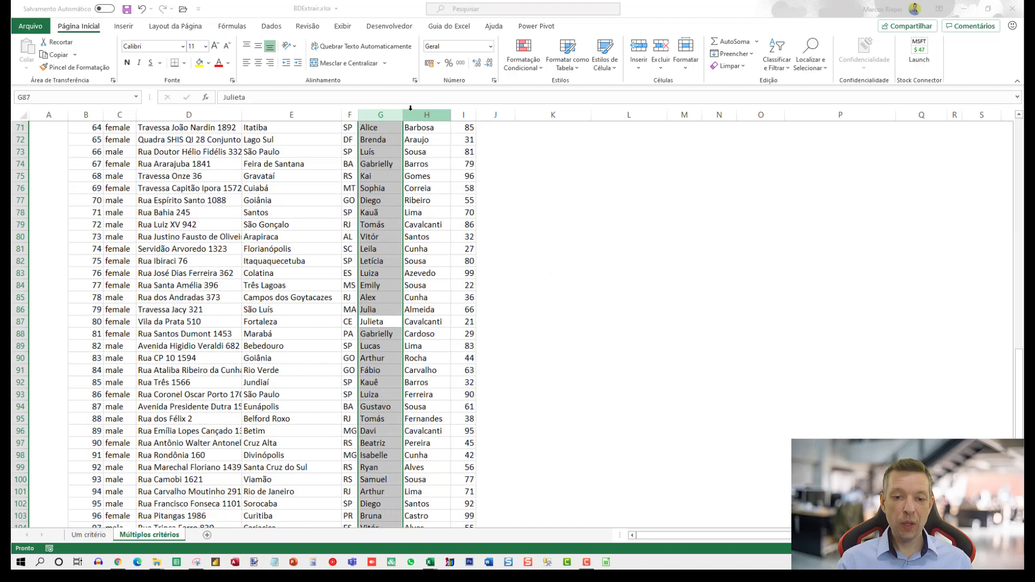
Copy the found record's city, Fortaleza, from E87 into the Cidade criterion in L8.
key(Left)
key(Left)
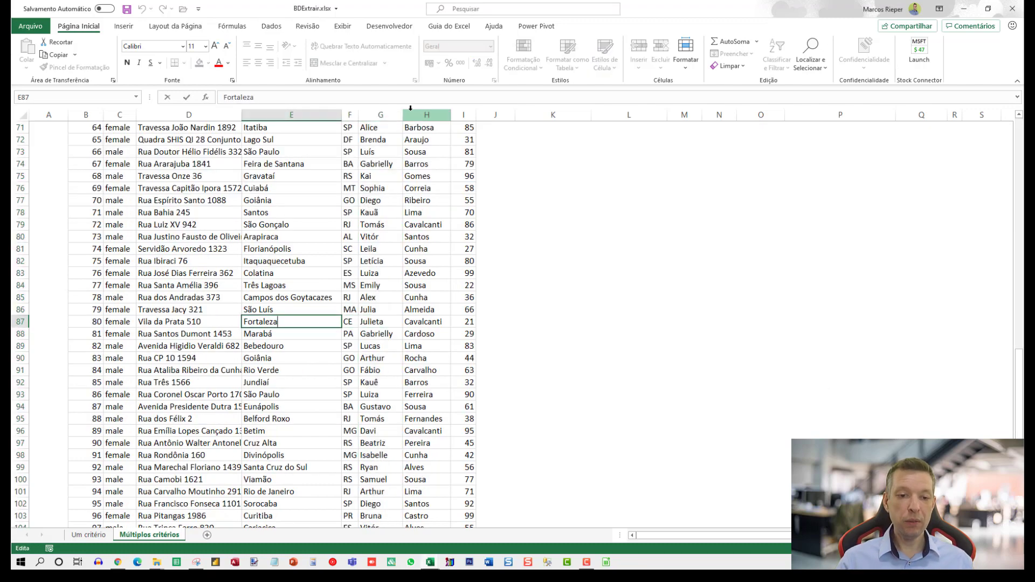
key(ctrl+Up)
key(ctrl+Up)
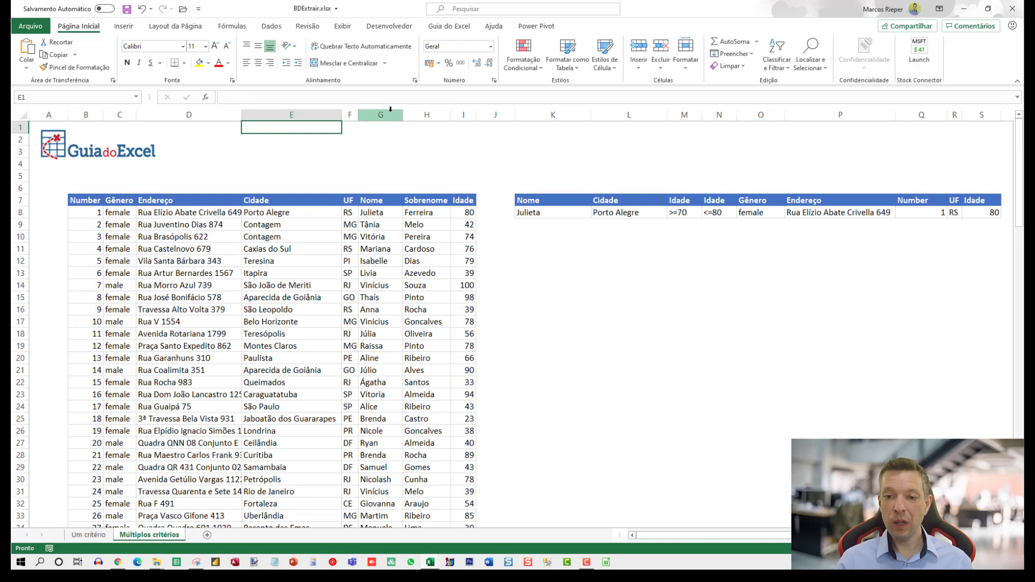
click(639, 211)
key(F2)
key(shift+Home)
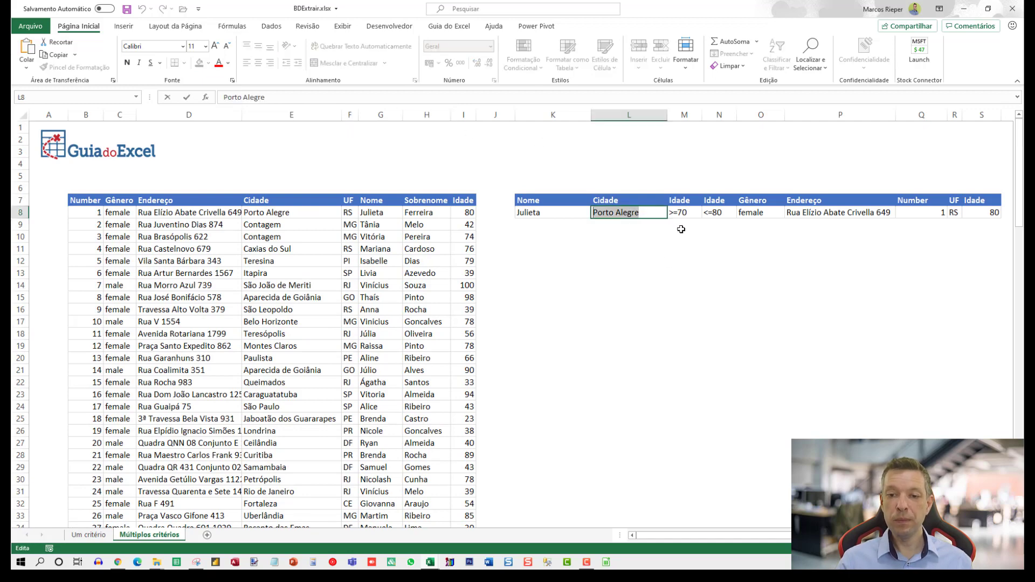
key(ctrl+v)
key(Return)
key(Up)
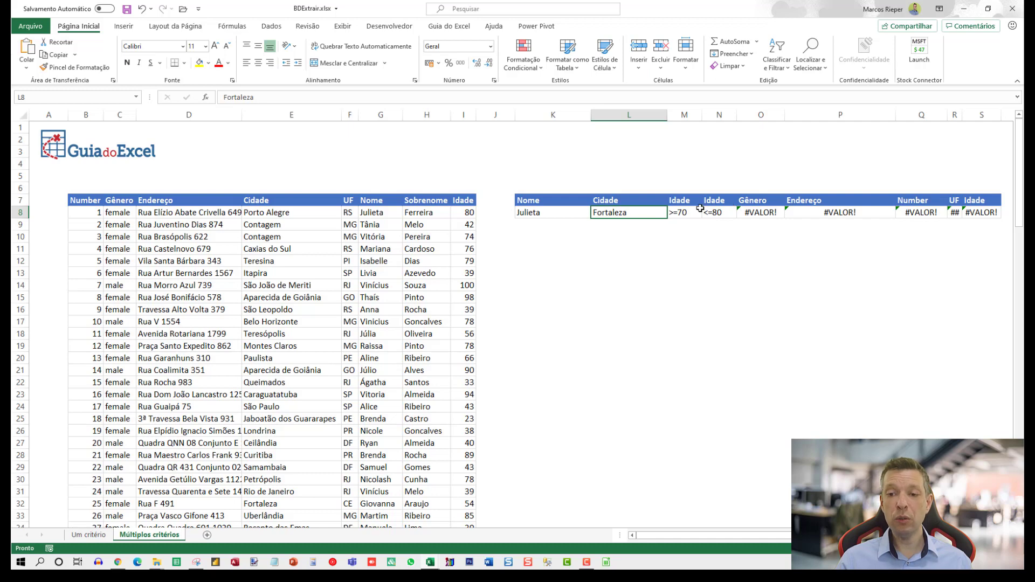
Clear both Idade criteria, the minimum in M8 and the maximum in N8.
click(716, 213)
key(Delete)
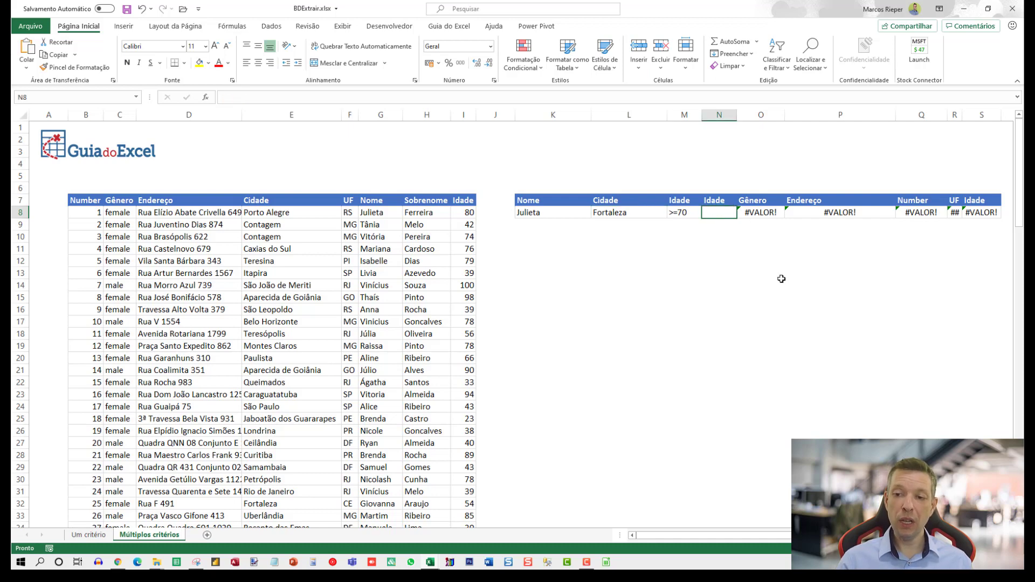
key(ctrl+z)
key(Left)
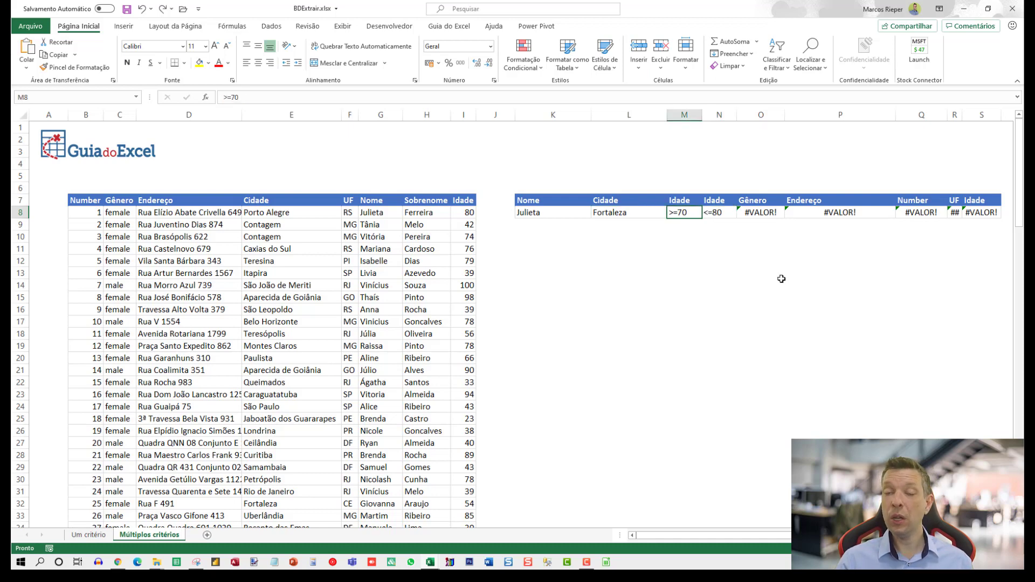
key(Delete)
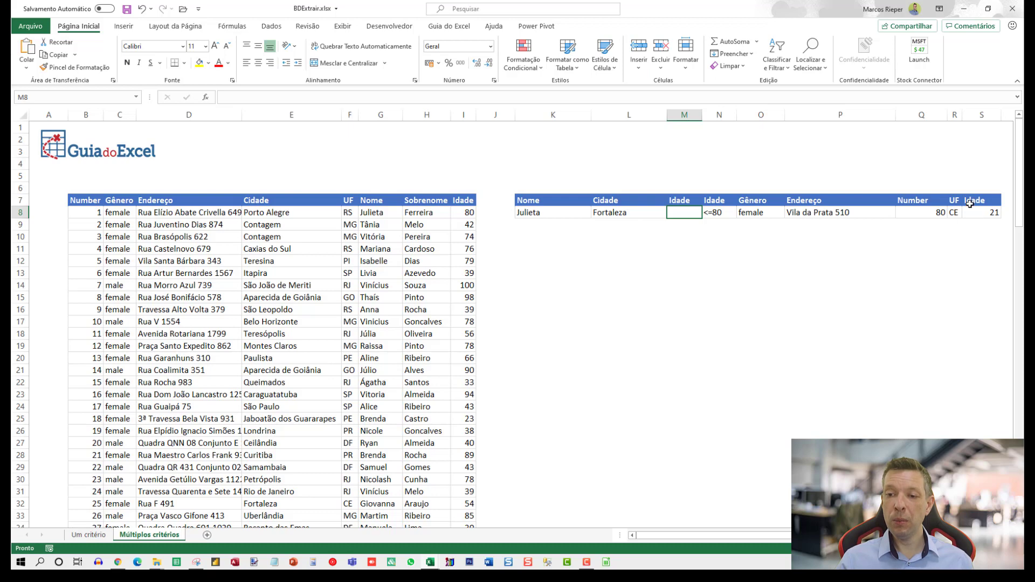
click(716, 213)
key(Delete)
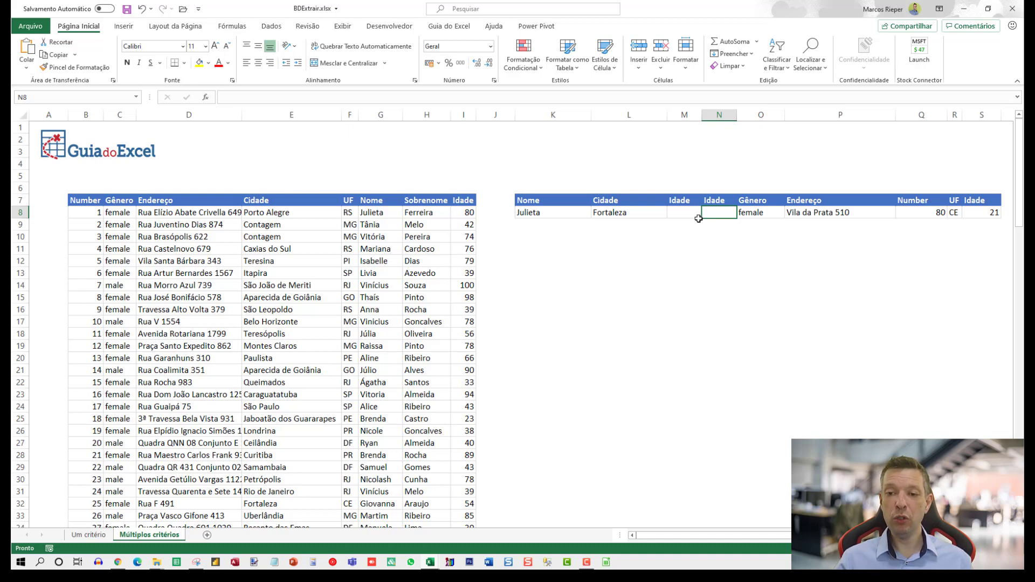
Set the minimum Idade criterion in M8 to >=18.
click(699, 218)
text(>=18)
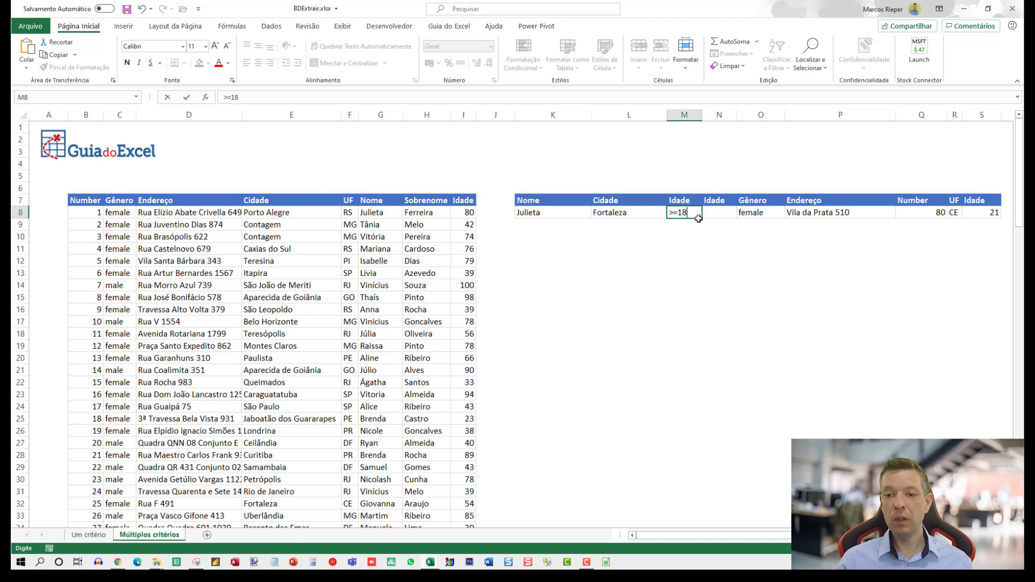
key(Return)
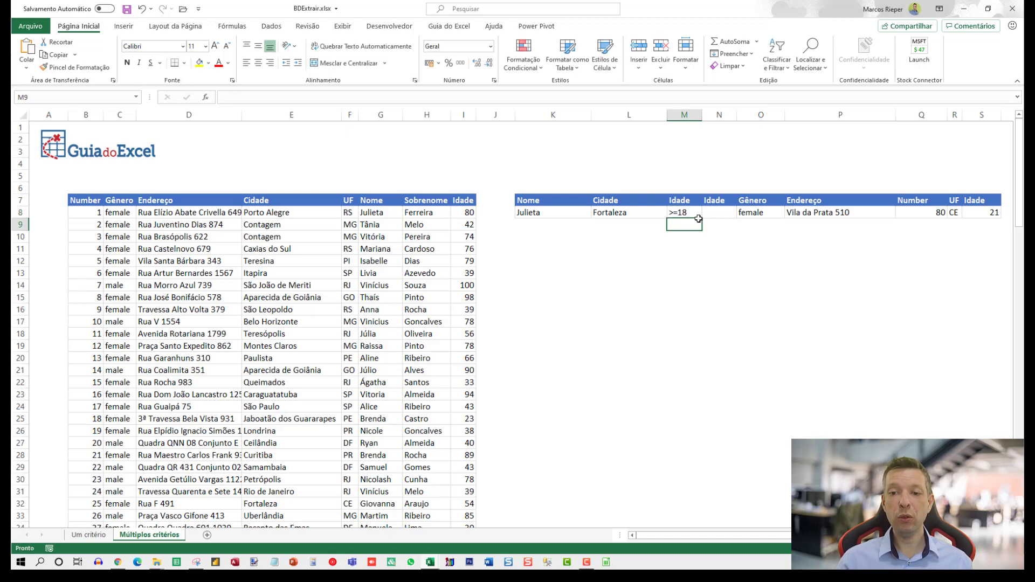
Try a maximum Idade criterion of <=20 in N8 and clear it again.
key(Up)
key(Right)
text(<=)
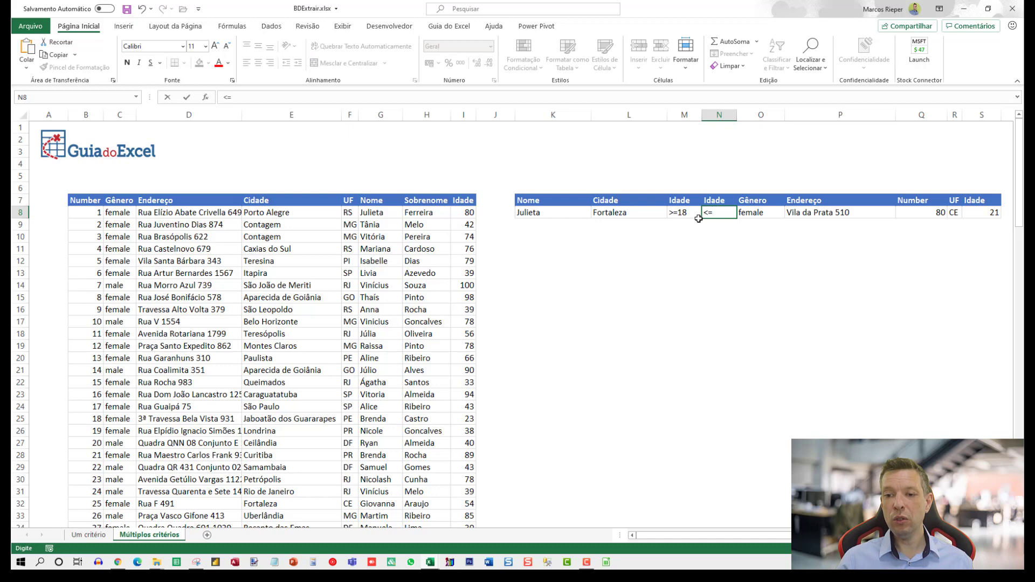
text(20)
key(Return)
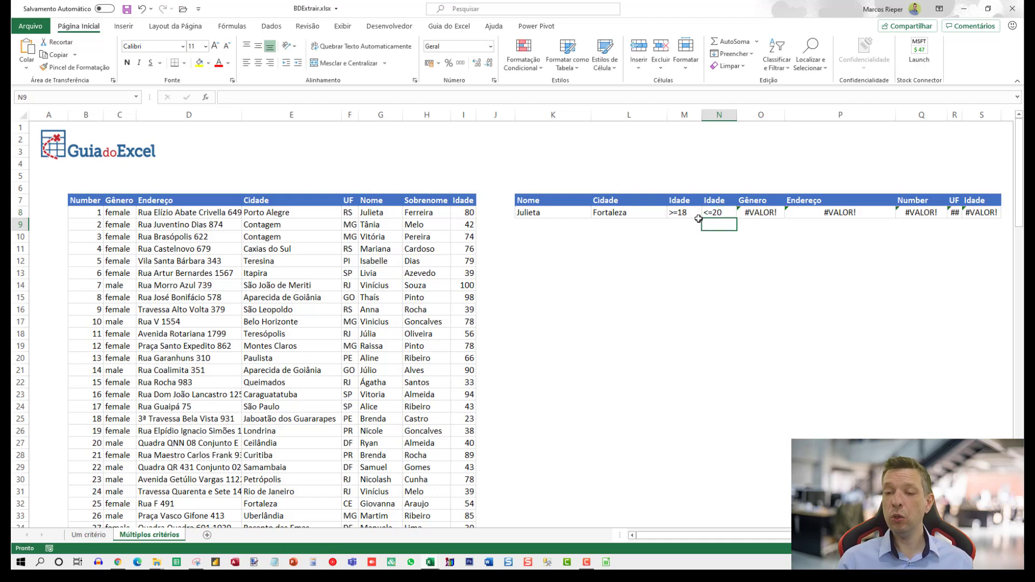
key(Up)
key(Delete)
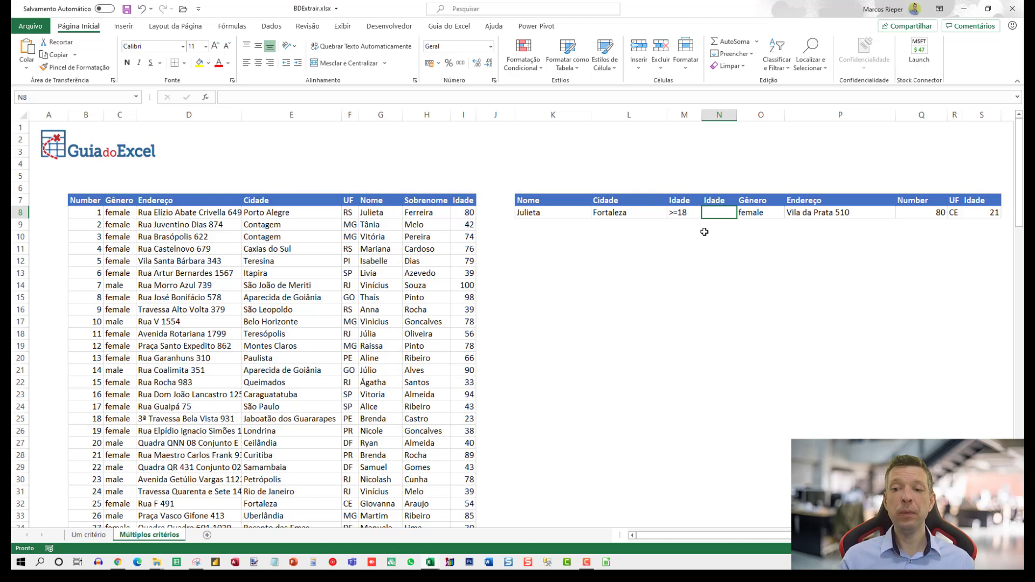
Inspect the Endereço lookup in P8 and highlight the empty cells K9:K26 below the Nome criterion.
click(851, 212)
click(823, 223)
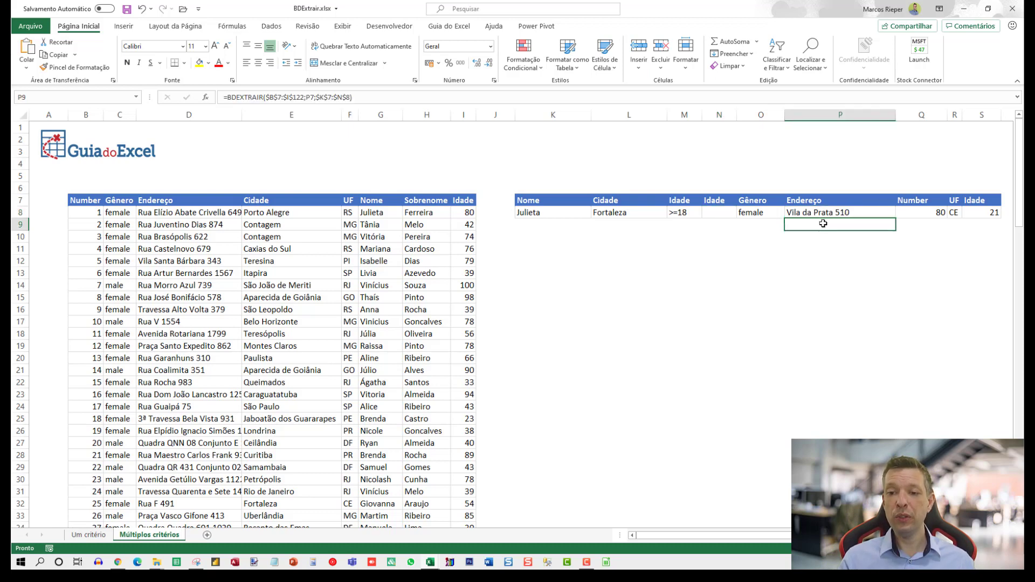
drag(533, 224, 539, 432)
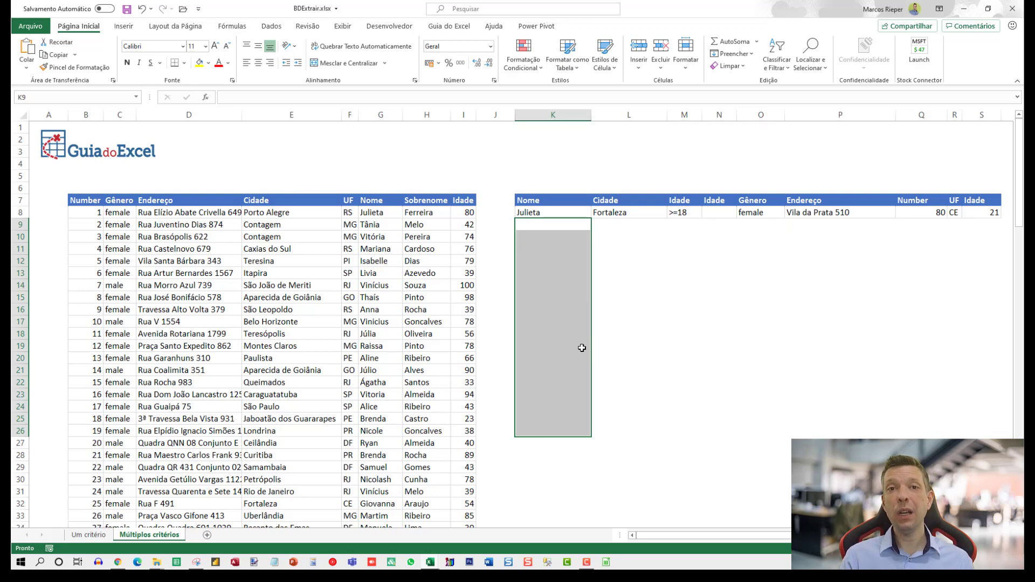
Try the lookups without the Cidade criterion in L8 and re-enter Fortaleza there.
click(631, 214)
key(Delete)
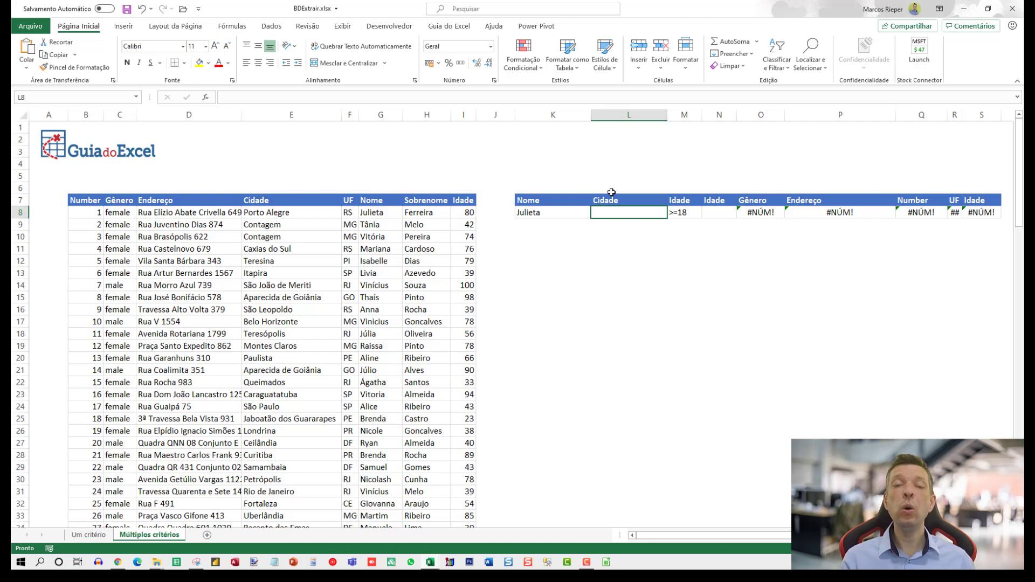
text(Fortaleza)
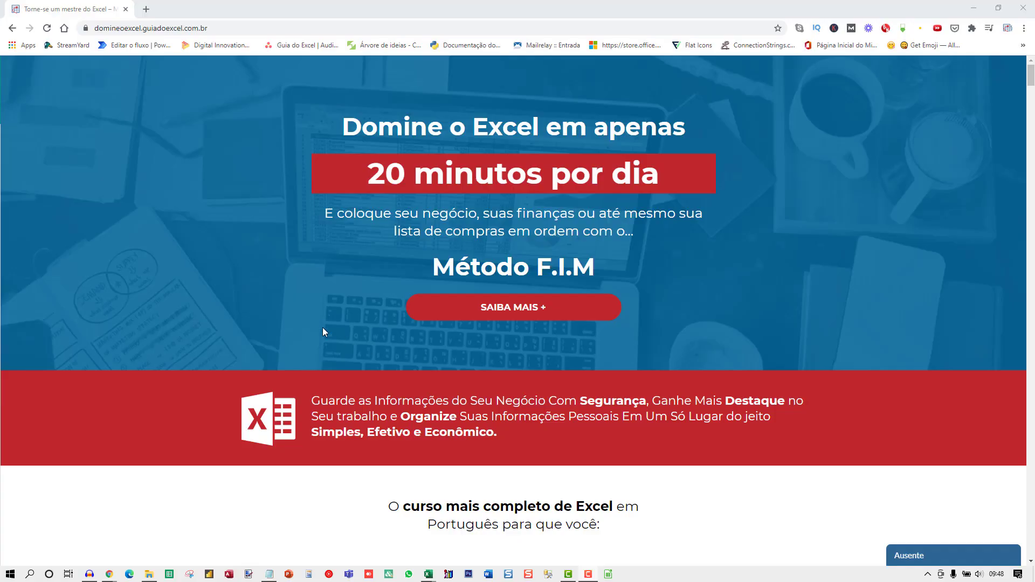
In the Chrome browser, look through the Excel course page at domineoexcel.guiadoexcel.com.br, from the Método F.I.M introduction to the Masterização lesson lists.
scroll(322, 331, down, 20)
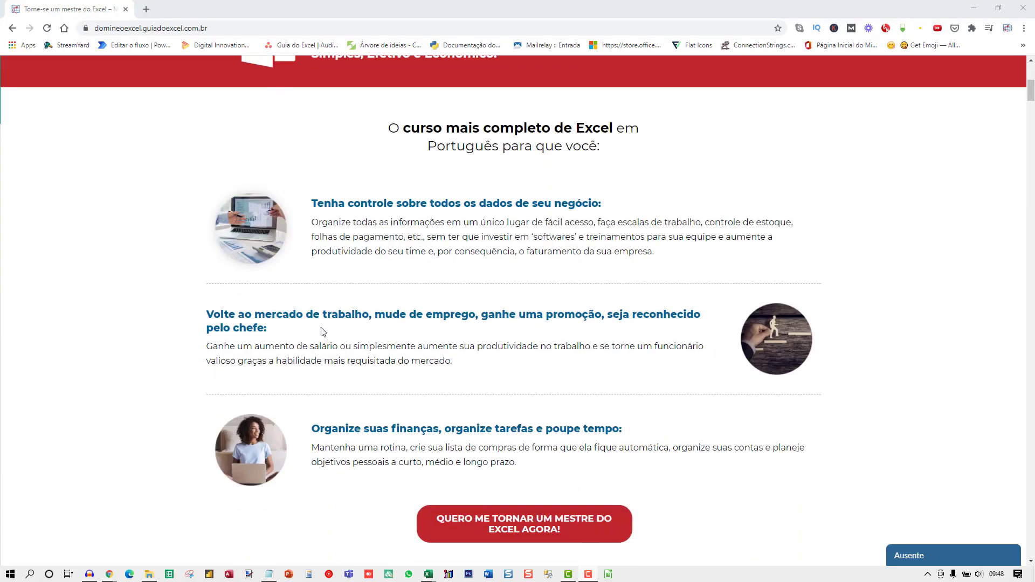
scroll(188, 300, down, 15)
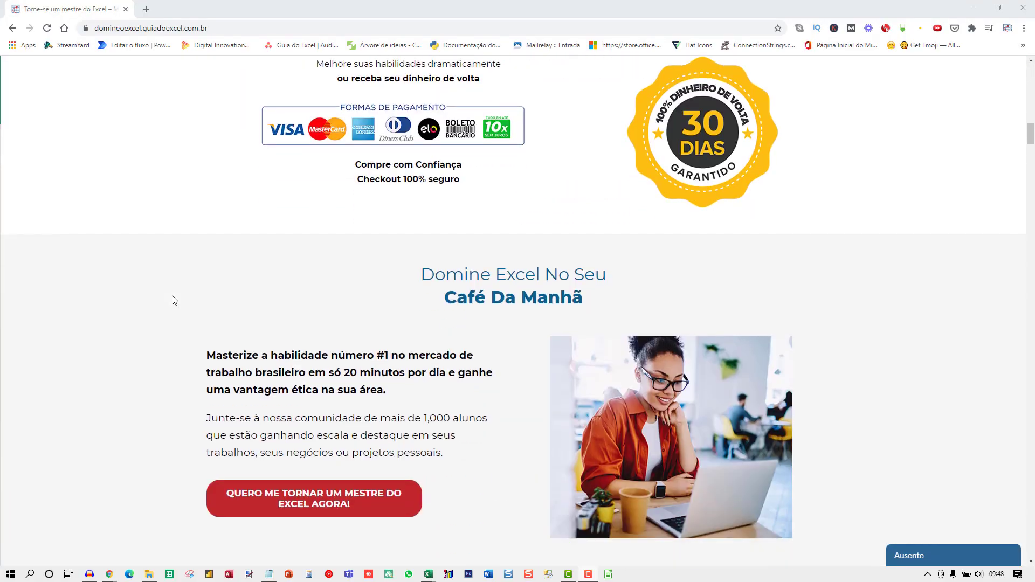
scroll(162, 306, down, 15)
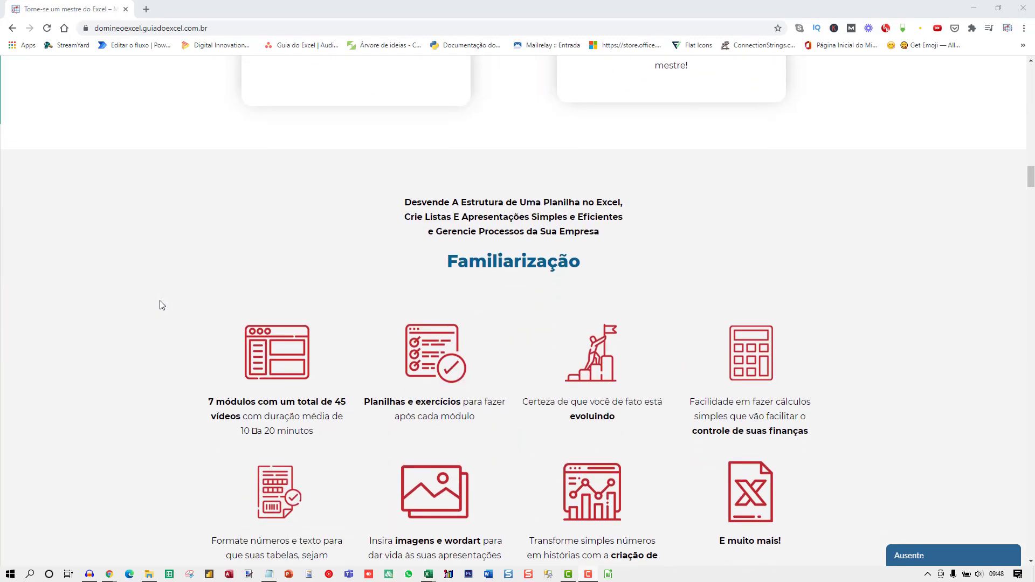
scroll(156, 317, down, 15)
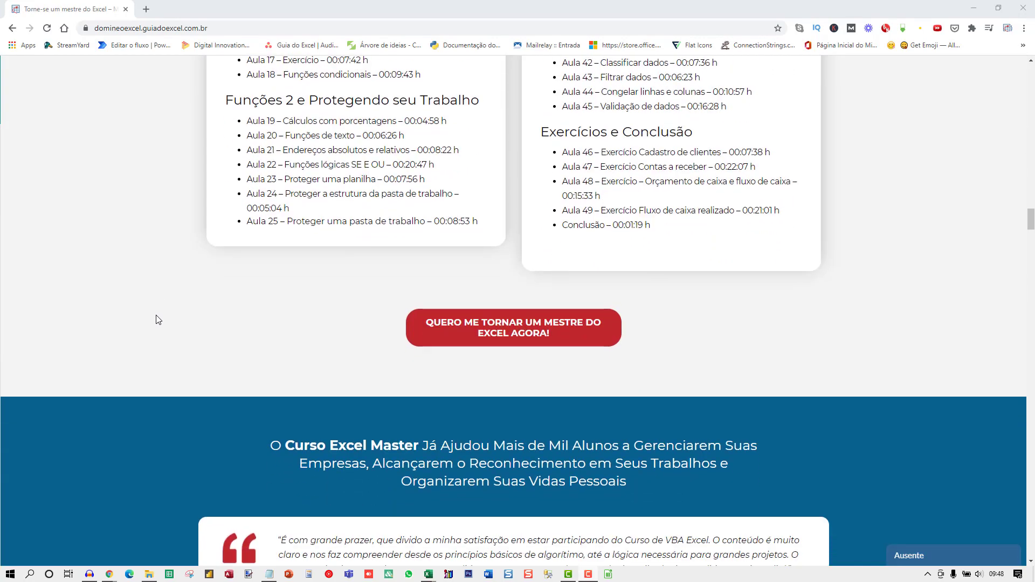
scroll(156, 323, down, 15)
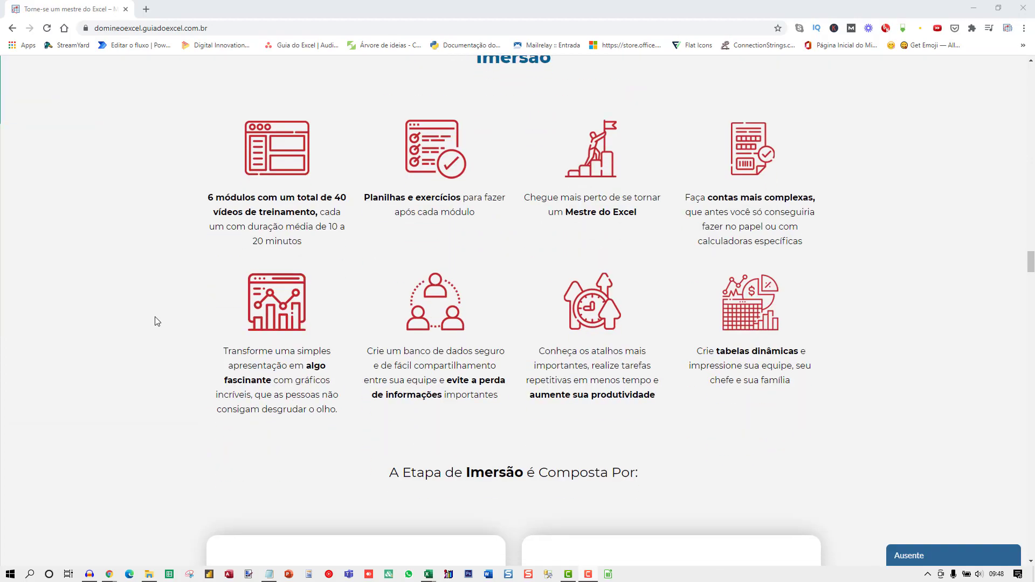
scroll(153, 330, down, 15)
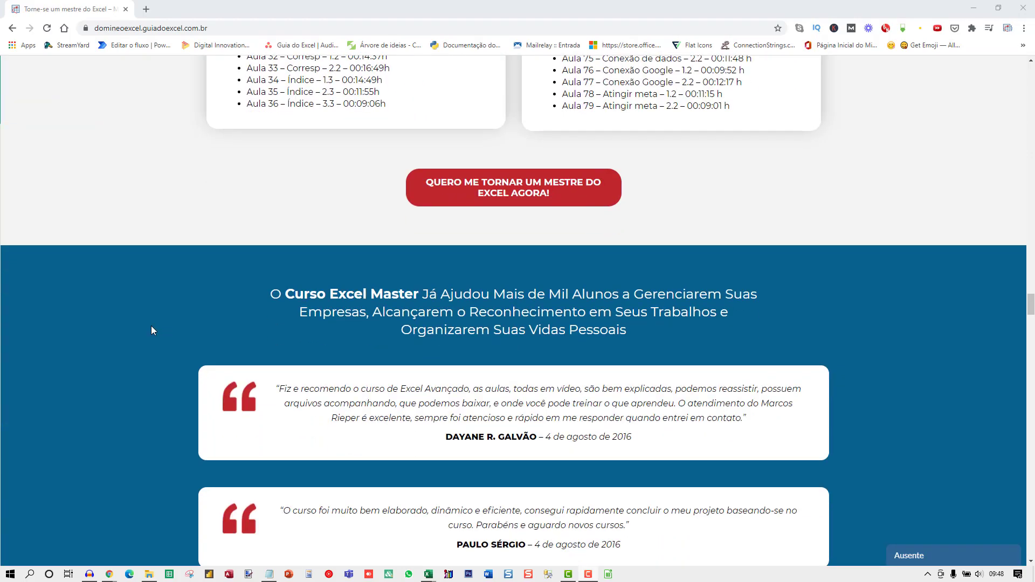
scroll(153, 340, down, 15)
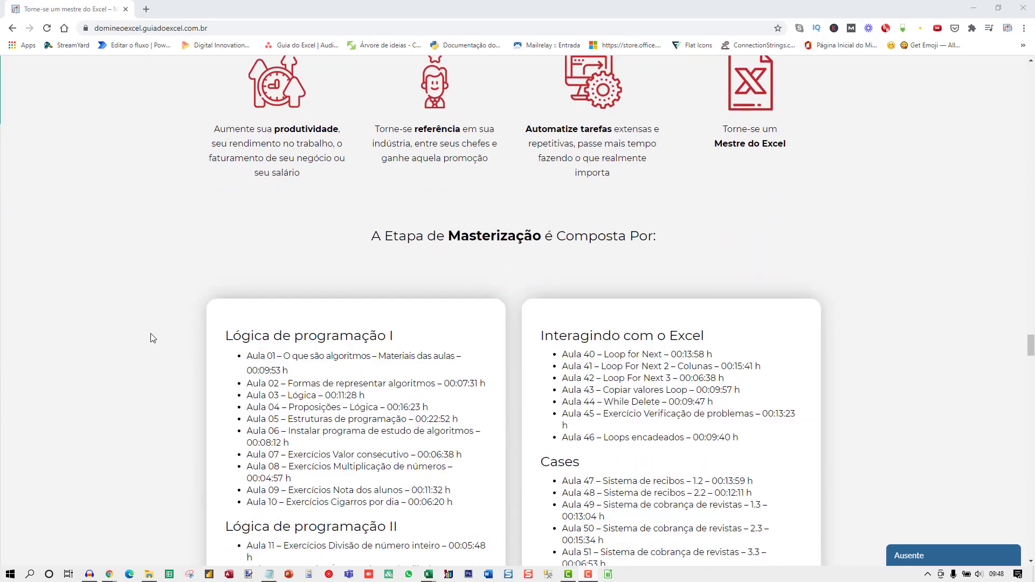
scroll(152, 348, down, 12)
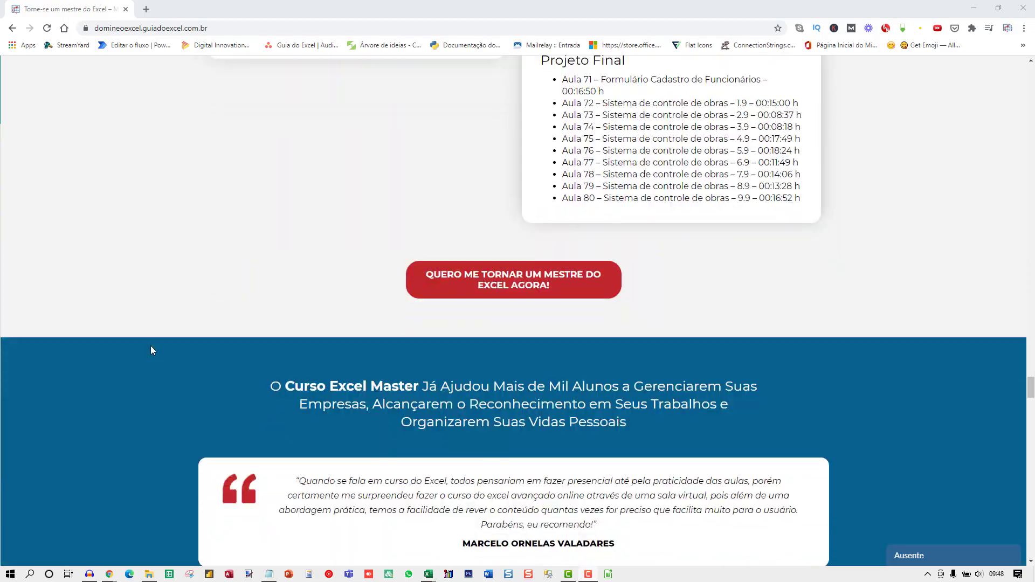